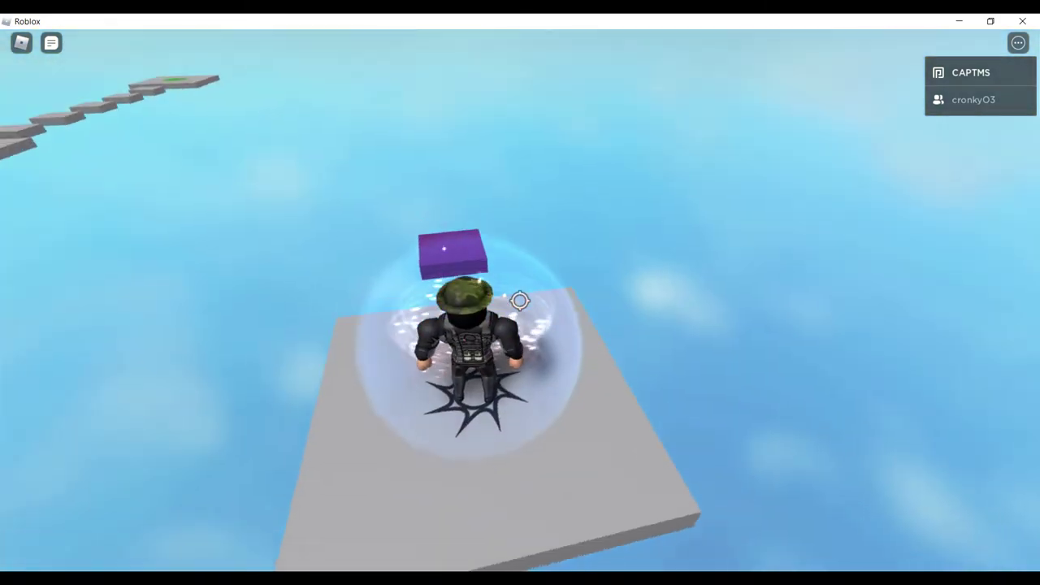
Step: Jump the character across the purple trampolines from one checkpoint platform to the next
key(w)
key(space)
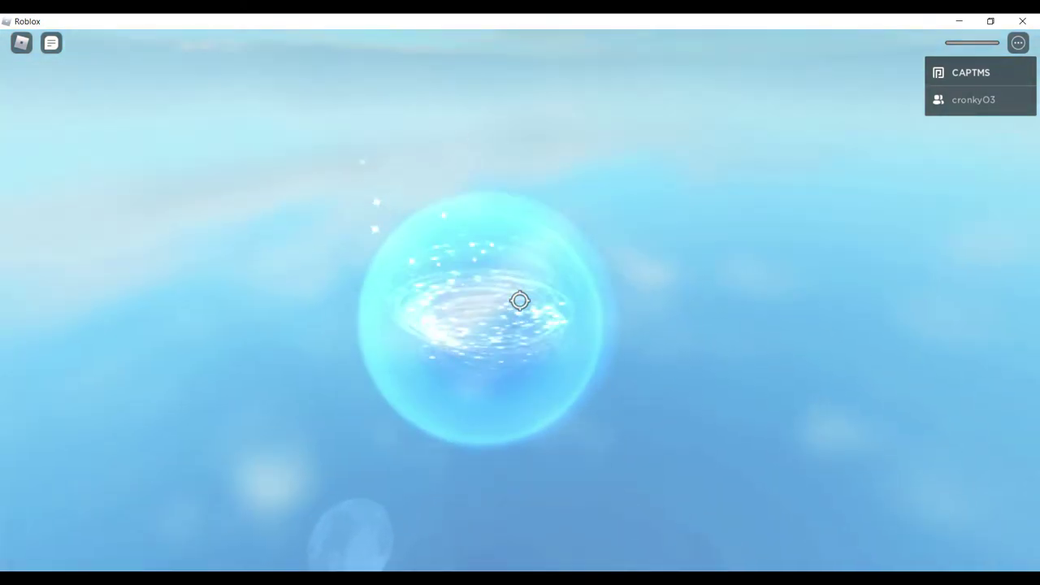
key(w)
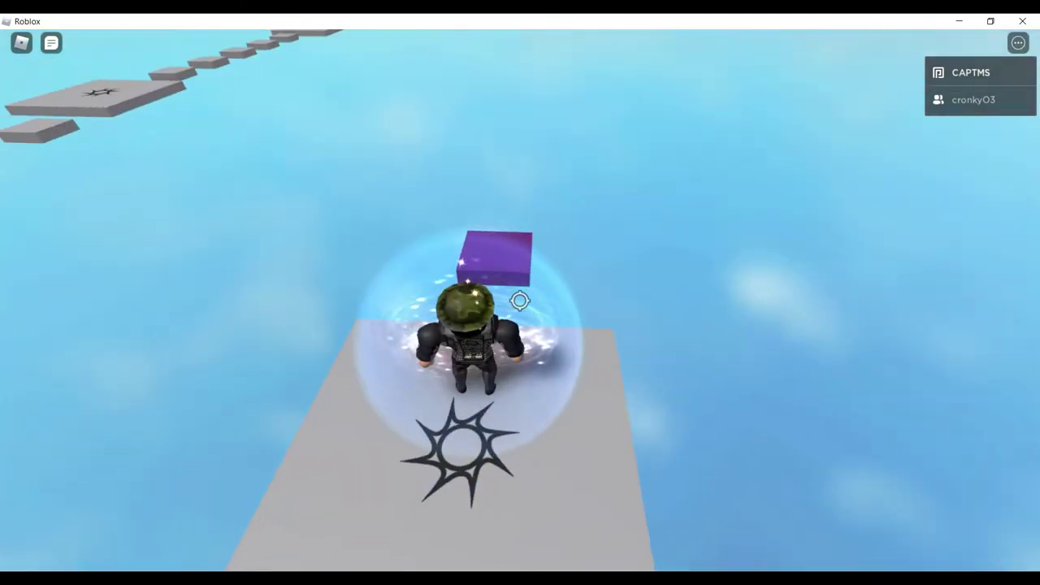
key(space)
key(w)
key(space)
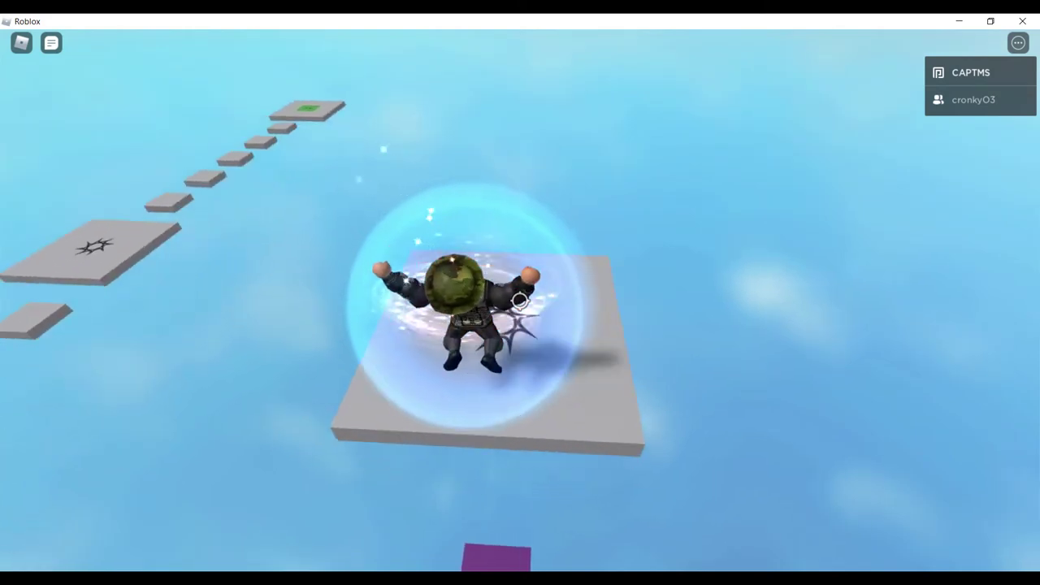
Step: Make the character dance by sending the "/e dance" command in the chat
key(slash)
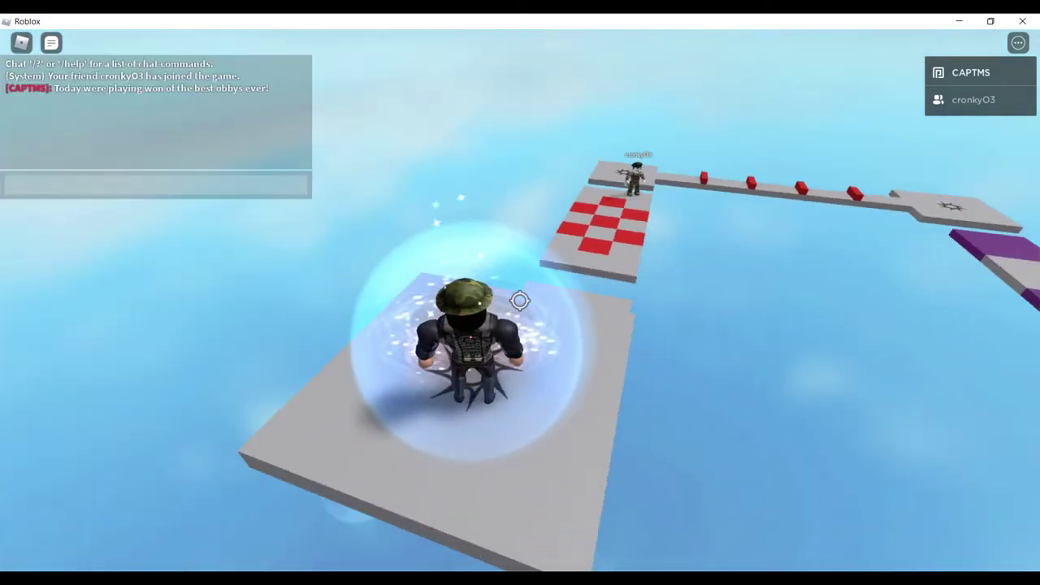
text(e)
key(BackSpace)
text(/e)
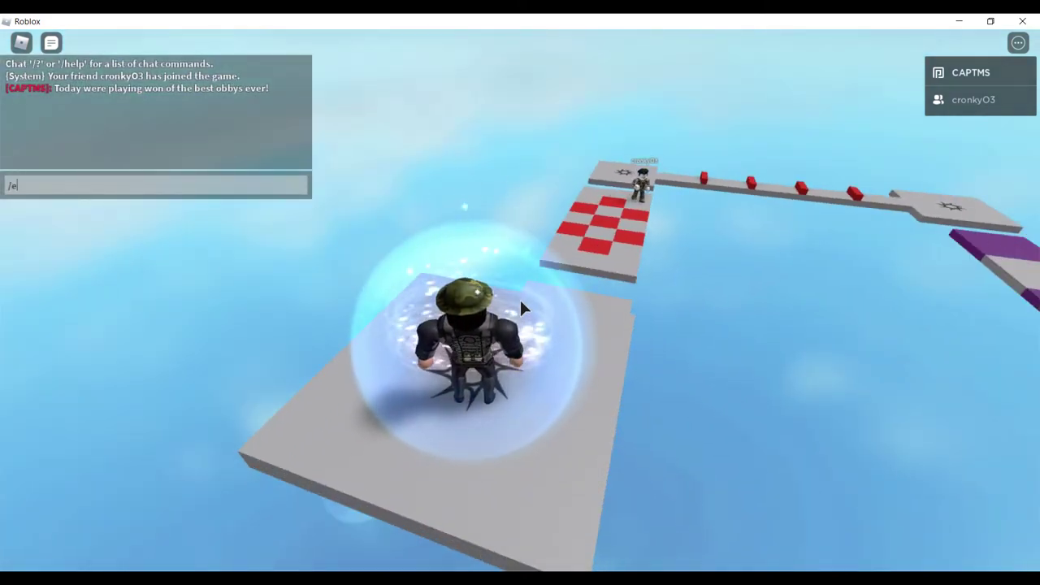
text( dance)
key(Return)
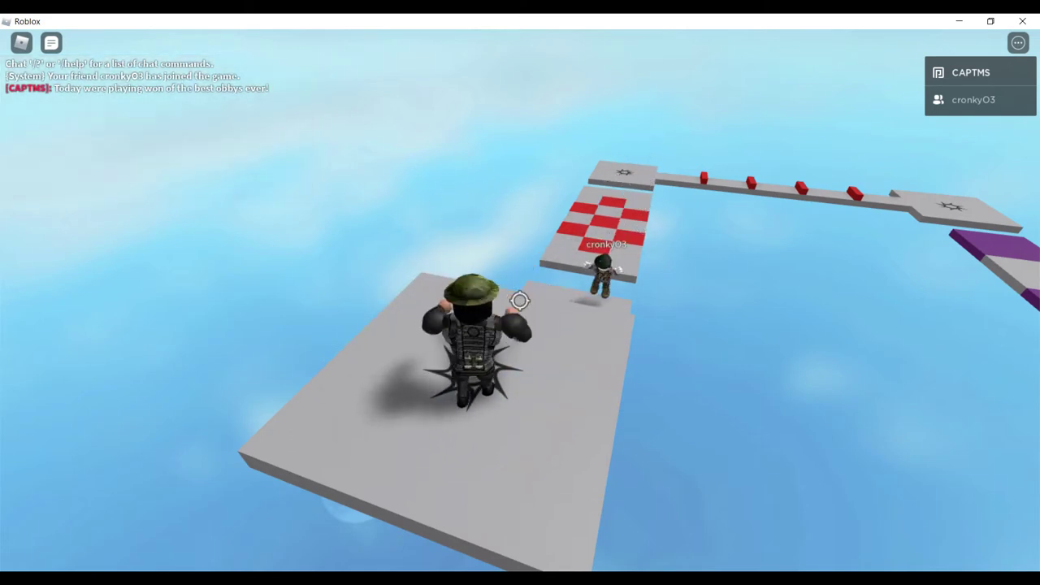
key(shift)
key(shift)
key(shift)
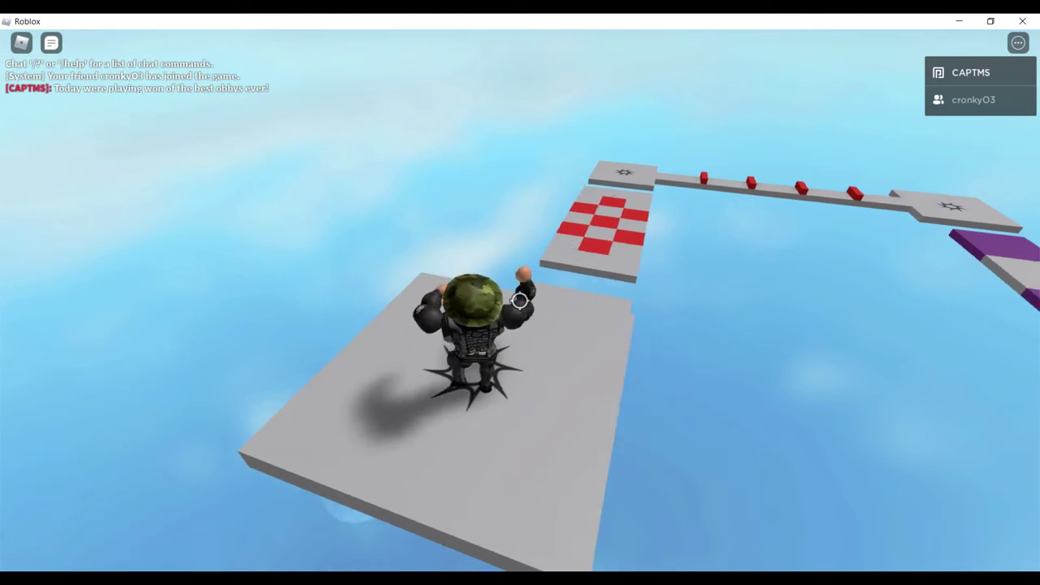
key(shift)
key(shift)
key(shift)
key(shift)
key(shift)
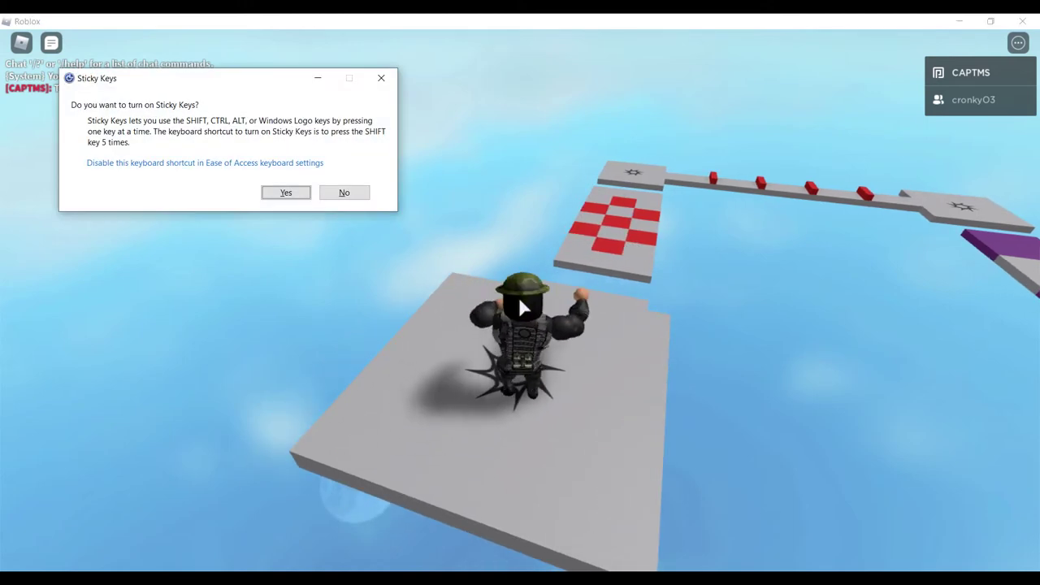
click(345, 192)
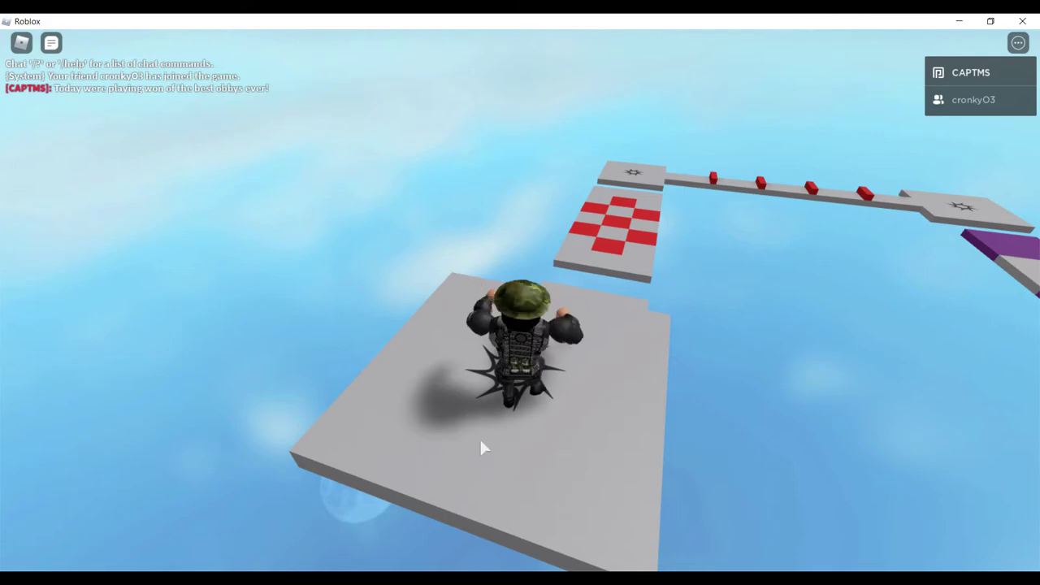
Step: Turn the character to face the camera and send the chat message "lest make this better"
right_drag(499, 421, 505, 425)
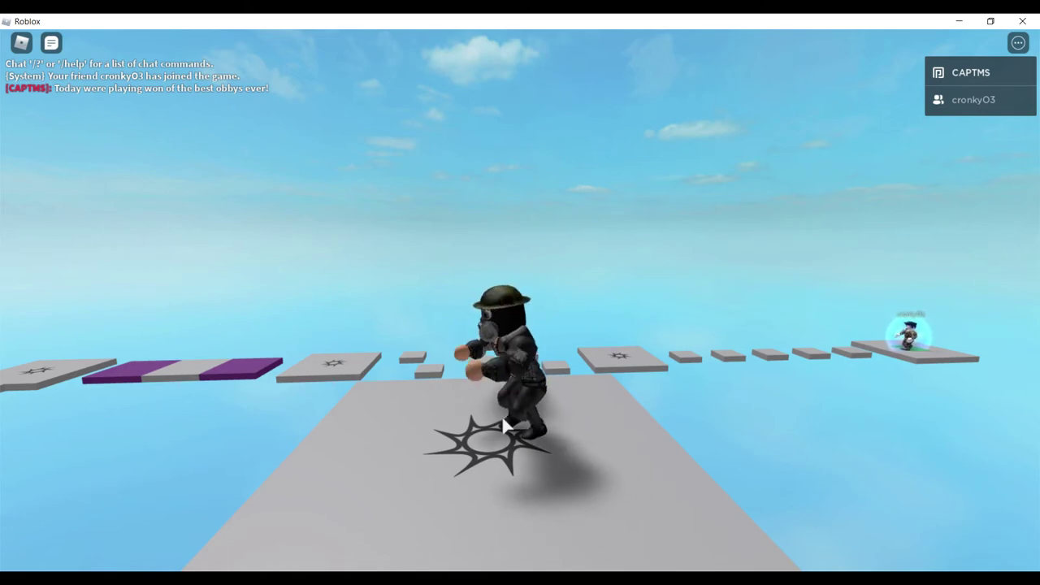
key(s)
key(slash)
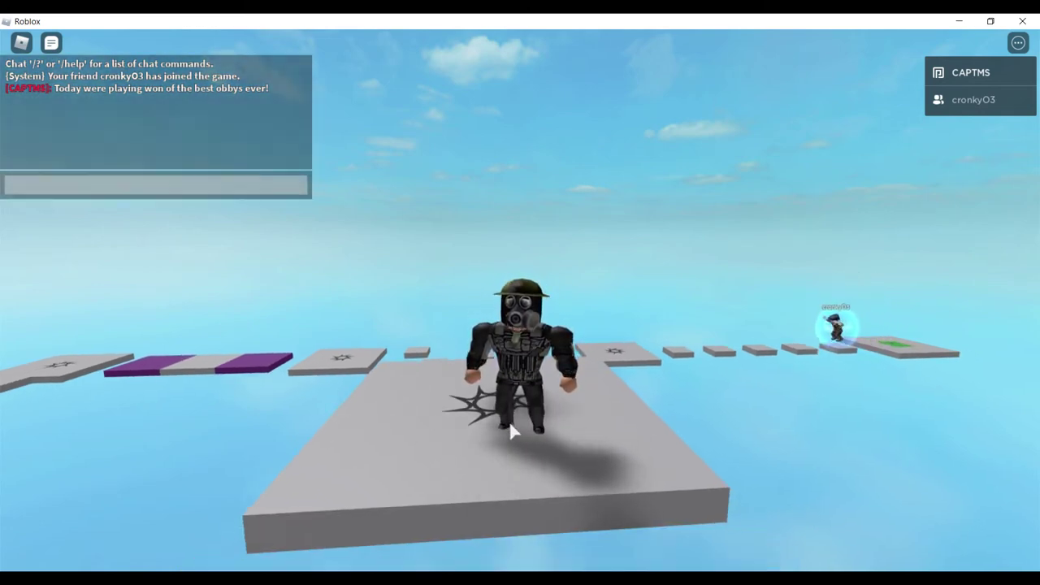
text(lest ma)
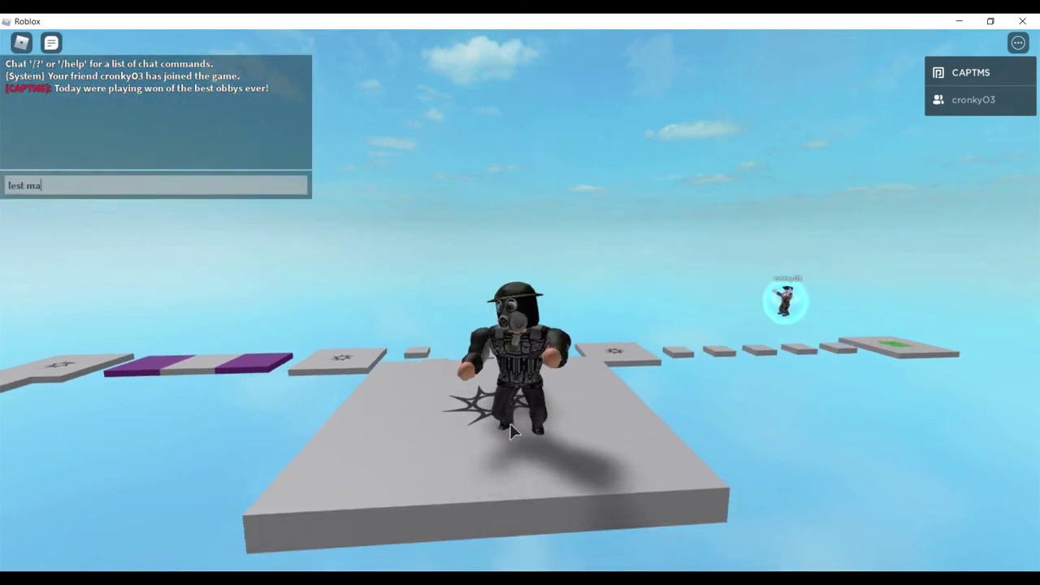
text(ke this better)
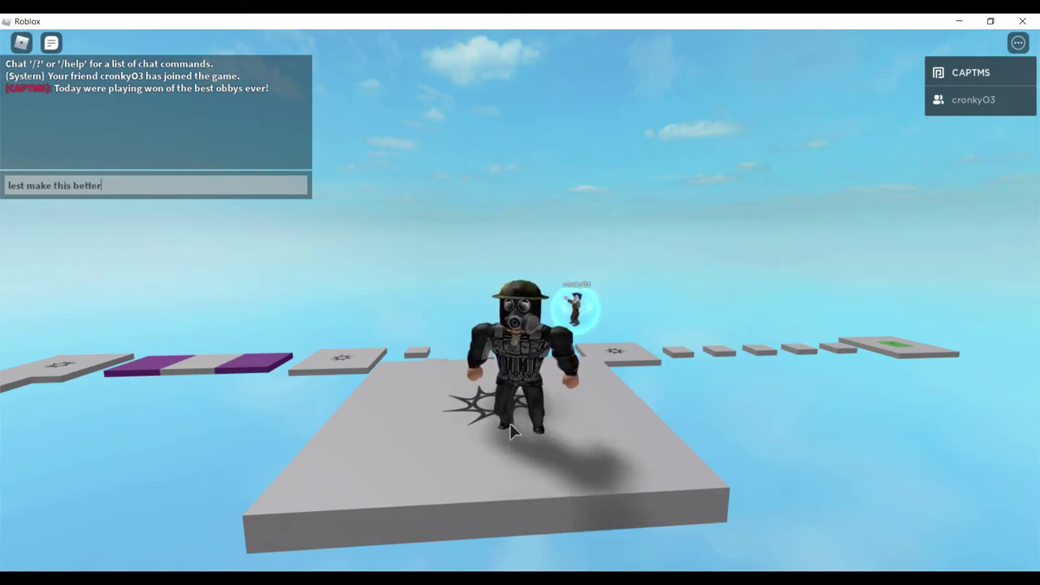
key(Return)
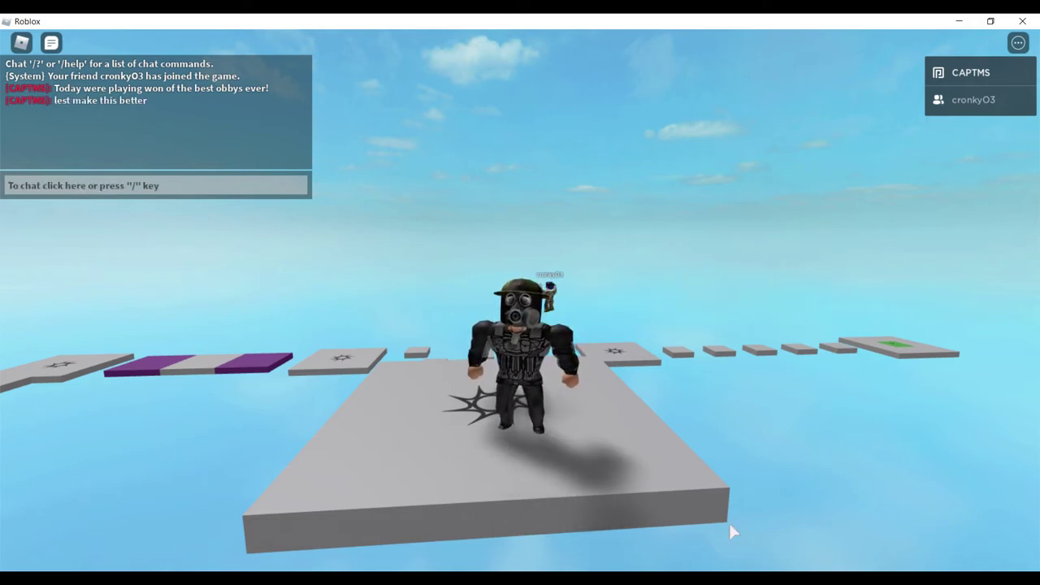
click(259, 579)
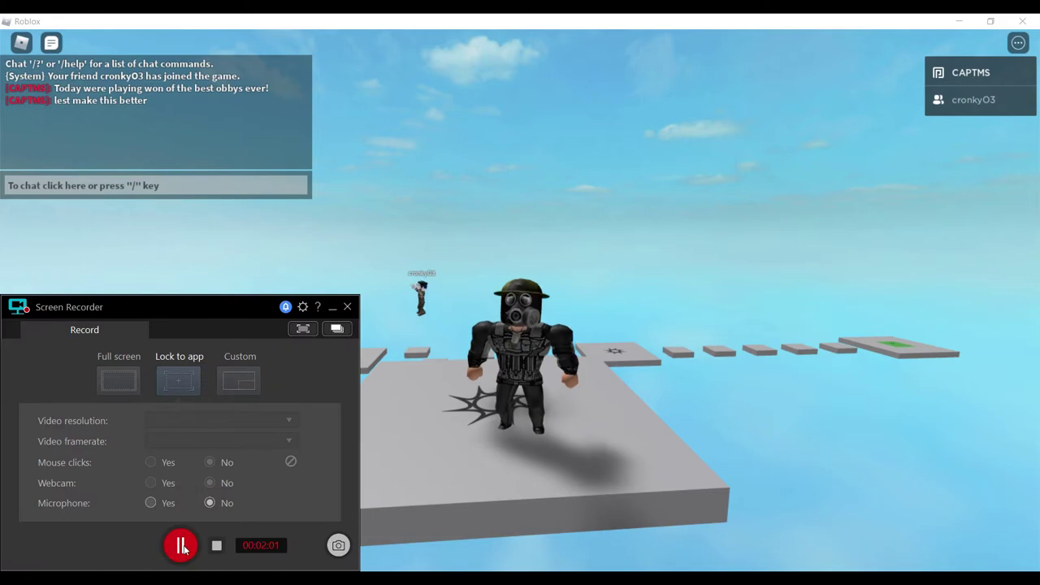
click(182, 546)
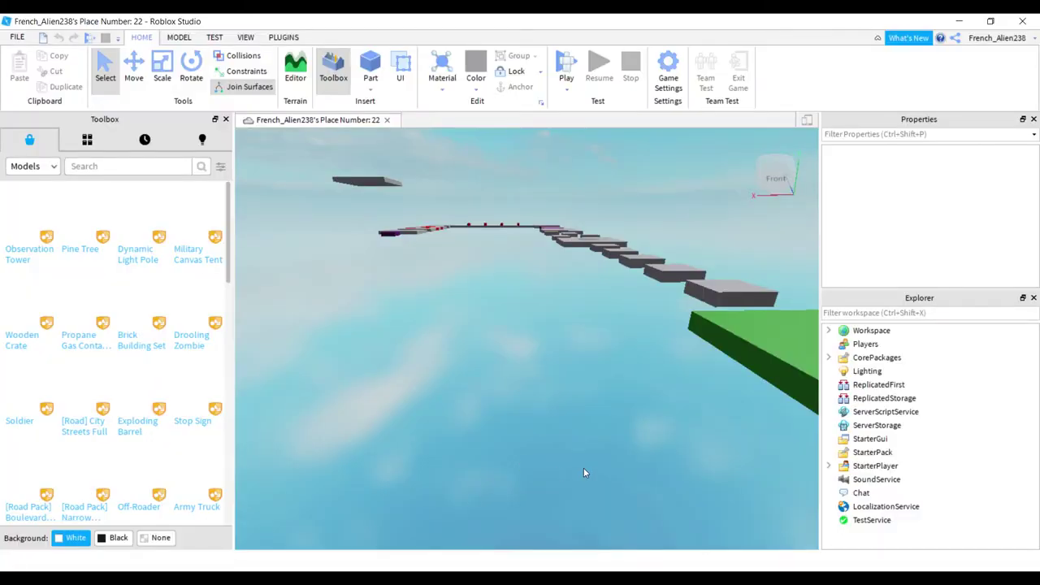
Step: Insert a new spawn location and place it on top of the green START platform
right_drag(598, 439, 599, 440)
key(s)
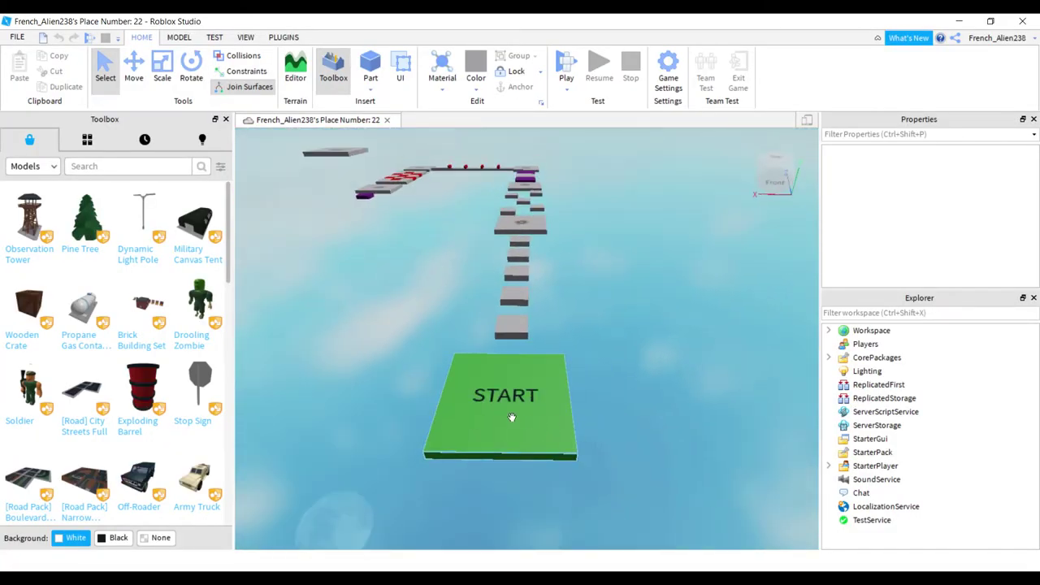
click(512, 418)
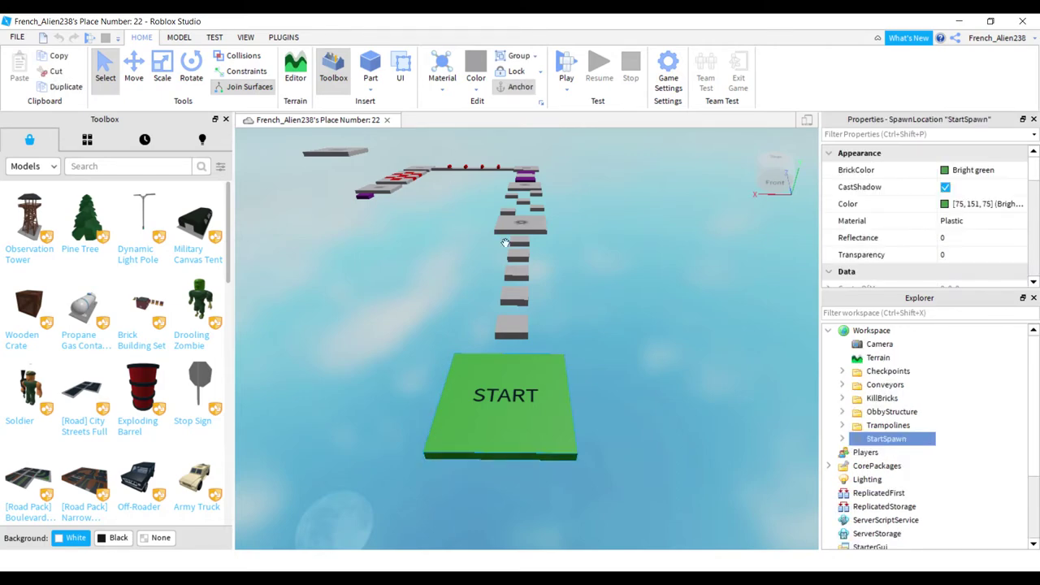
click(590, 316)
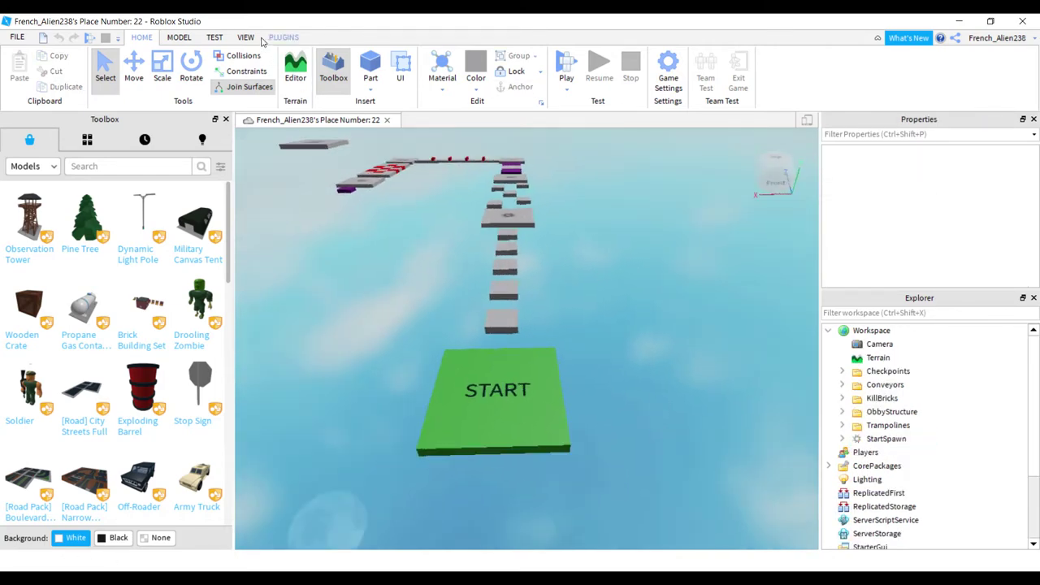
click(179, 38)
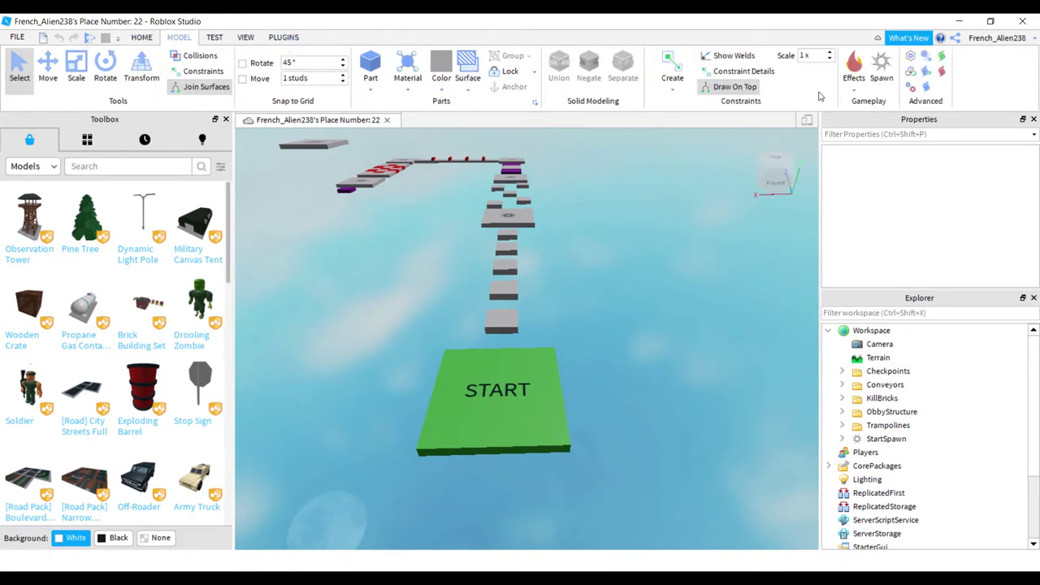
click(888, 84)
drag(528, 317, 498, 374)
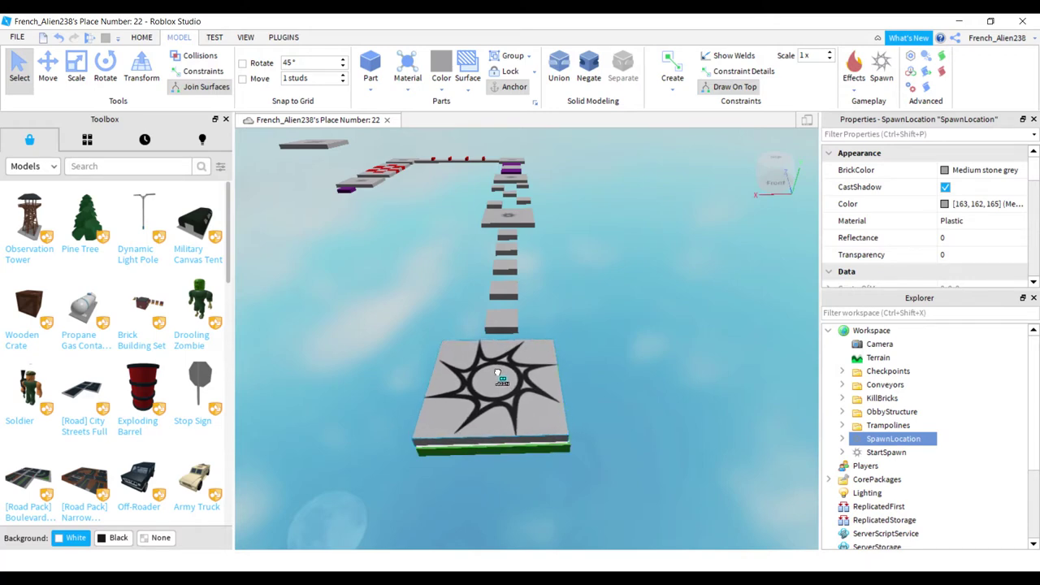
right_drag(362, 234, 361, 234)
drag(680, 246, 668, 267)
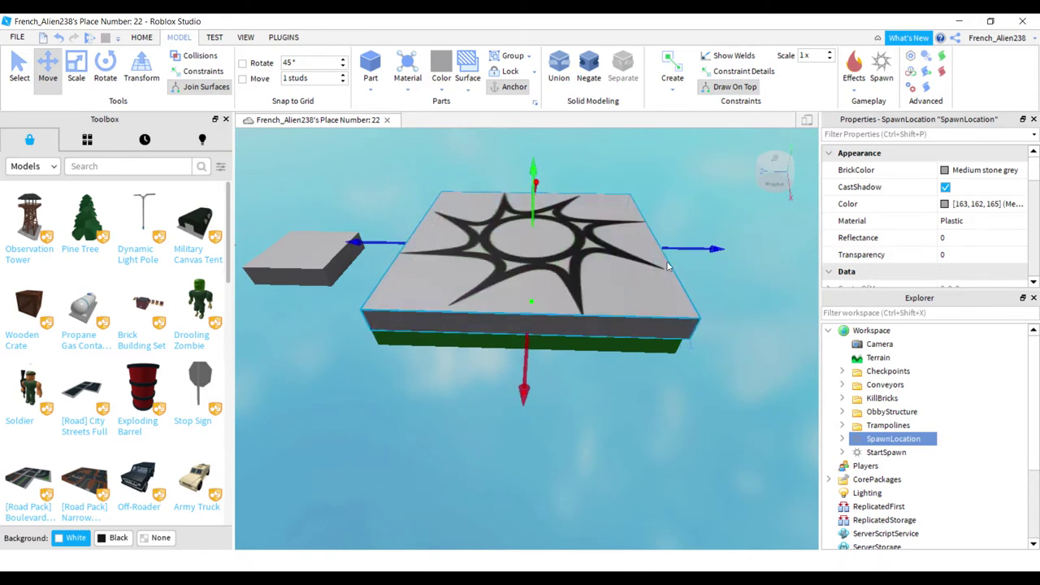
Step: Delete the green StartSpawn platform underneath the new spawn location
click(580, 347)
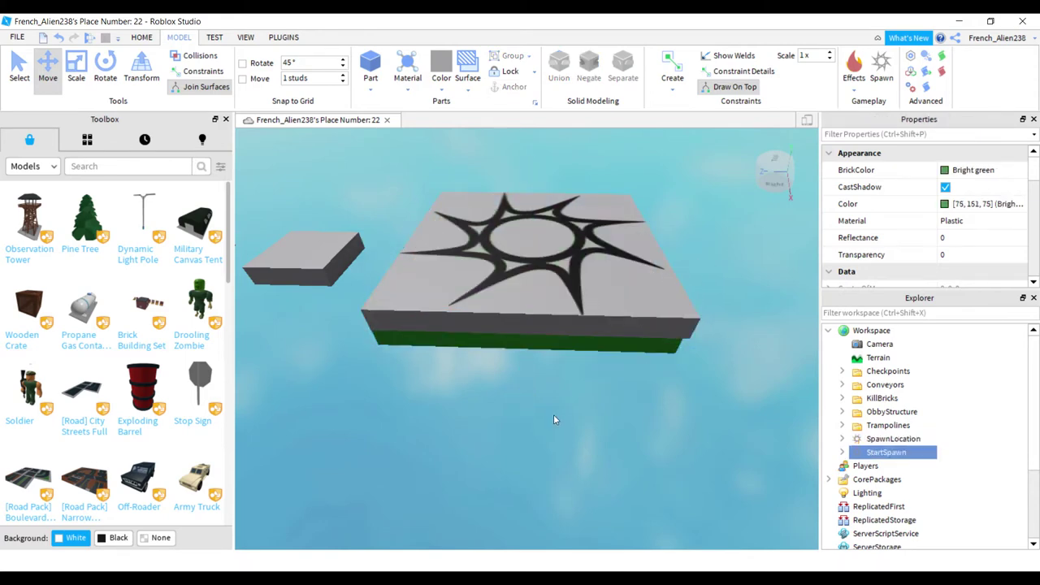
click(554, 419)
click(566, 349)
key(Delete)
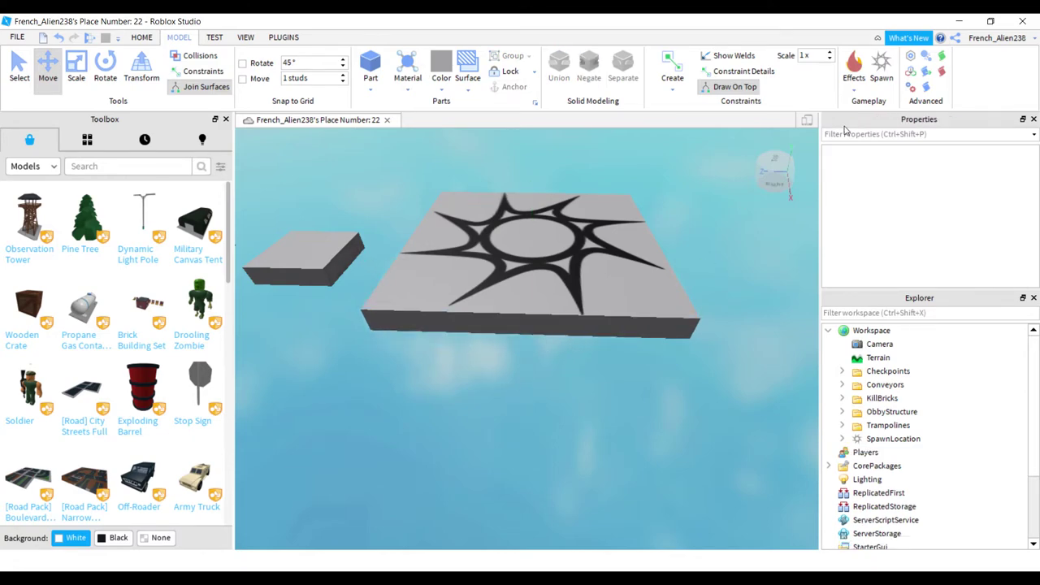
Step: Lower the new grey spawn location into the place of the deleted start platform
click(629, 228)
drag(530, 187, 532, 208)
right_drag(532, 208, 768, 351)
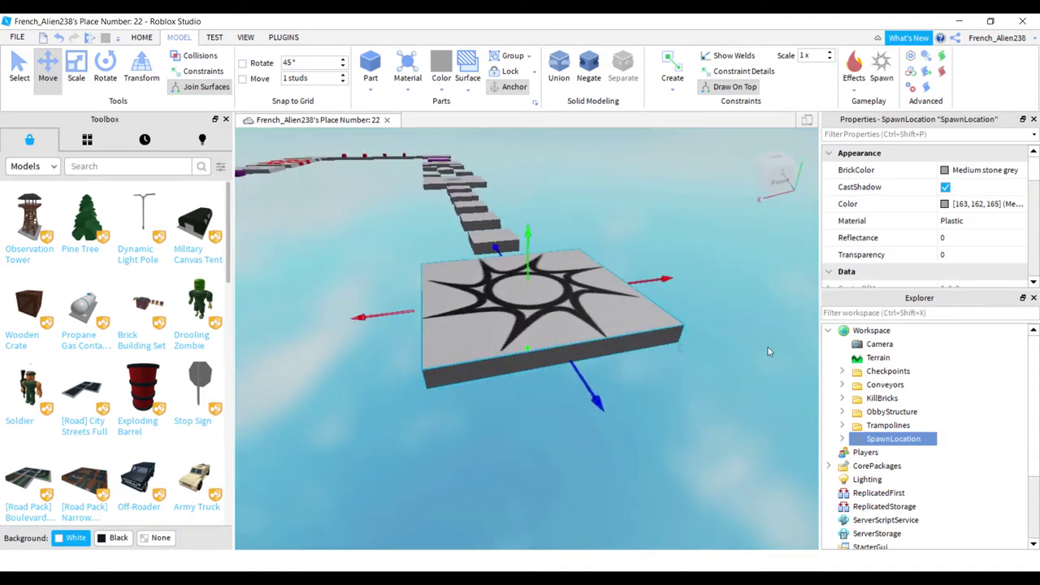
Step: Delete the Decal from the SpawnLocation so the platform is plain grey
click(842, 438)
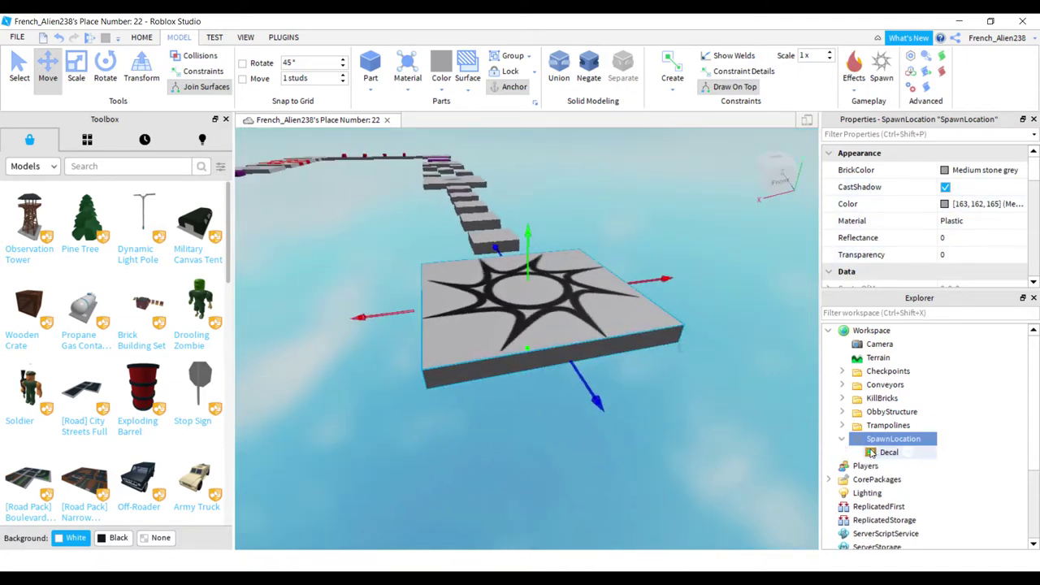
click(886, 452)
key(Delete)
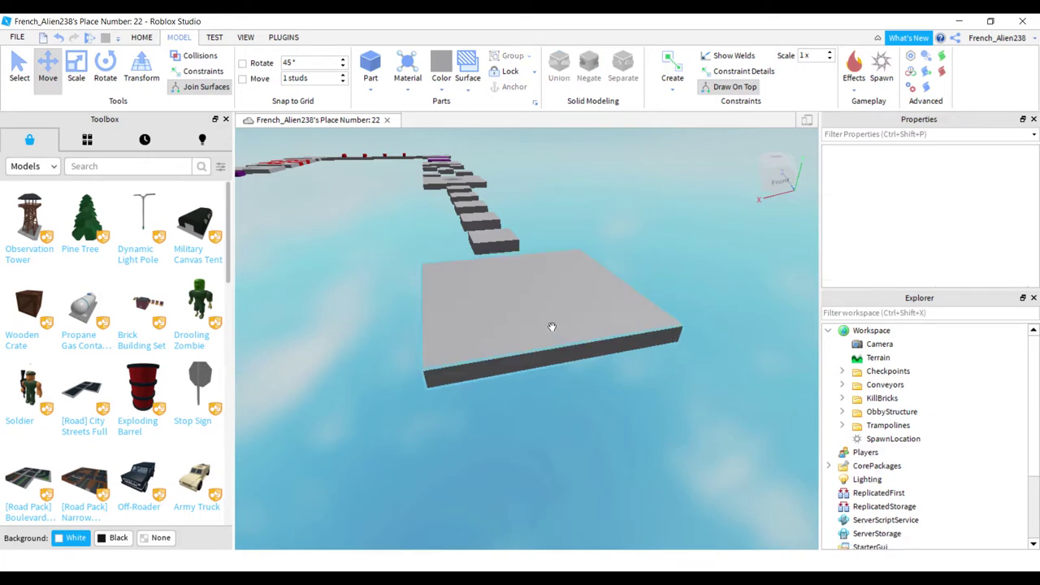
click(551, 327)
click(435, 452)
Step: Shift the second stepping block after the spawn sideways out of the straight row
right_drag(435, 452, 435, 452)
key(w)
key(s)
click(559, 354)
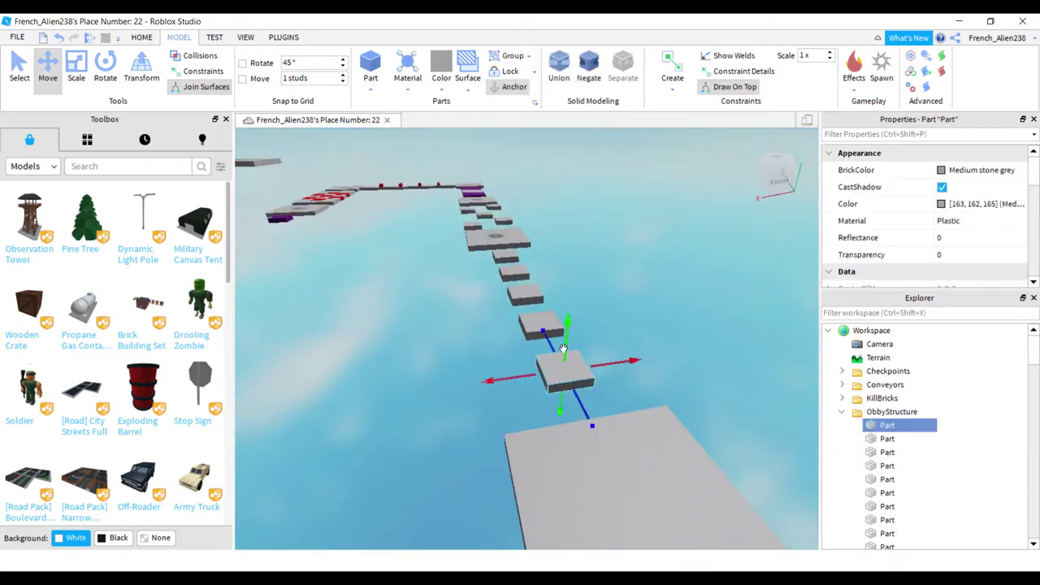
click(594, 282)
key(a)
right_drag(594, 282, 594, 284)
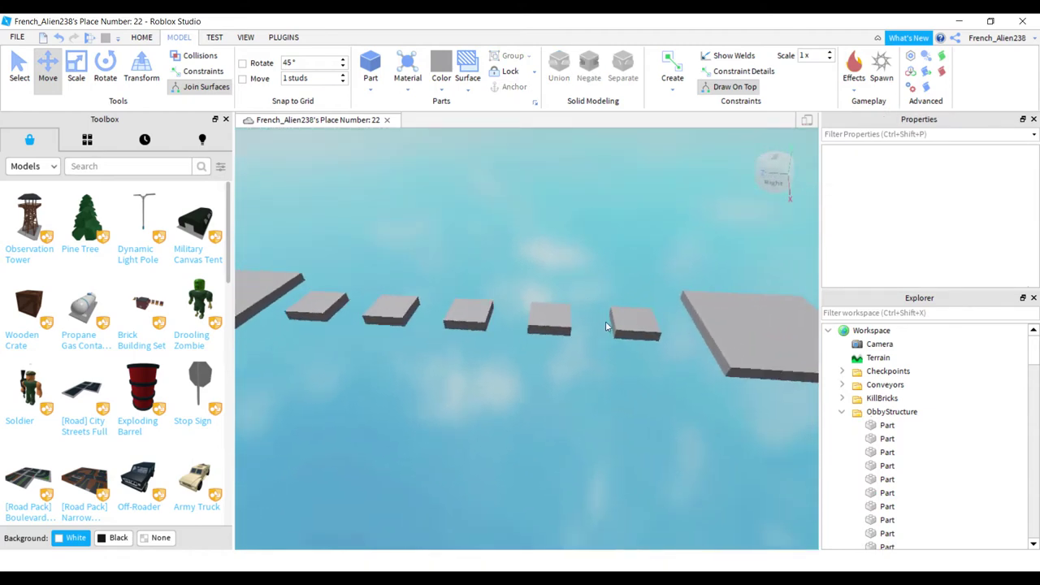
click(642, 334)
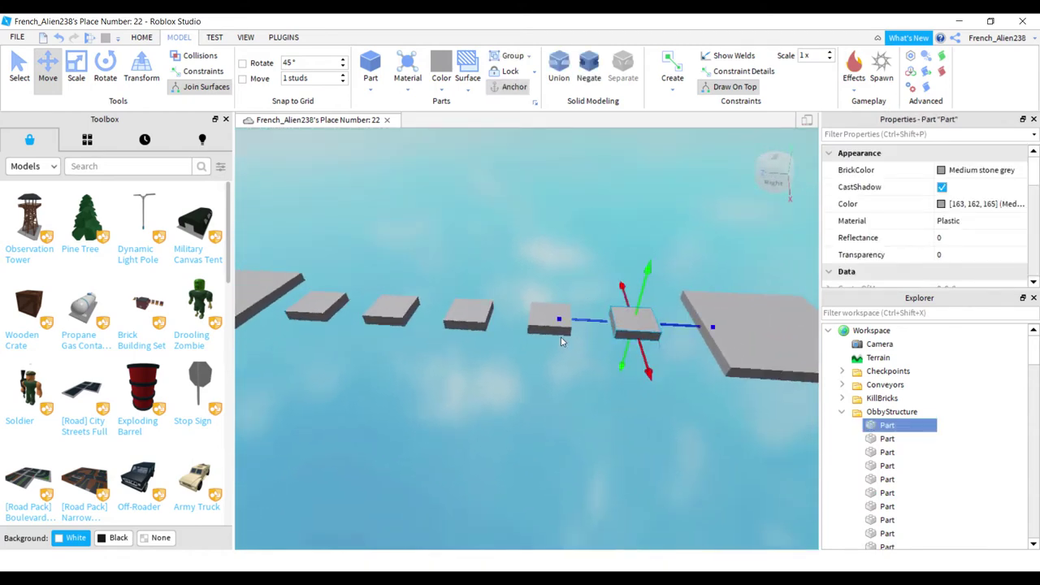
click(541, 327)
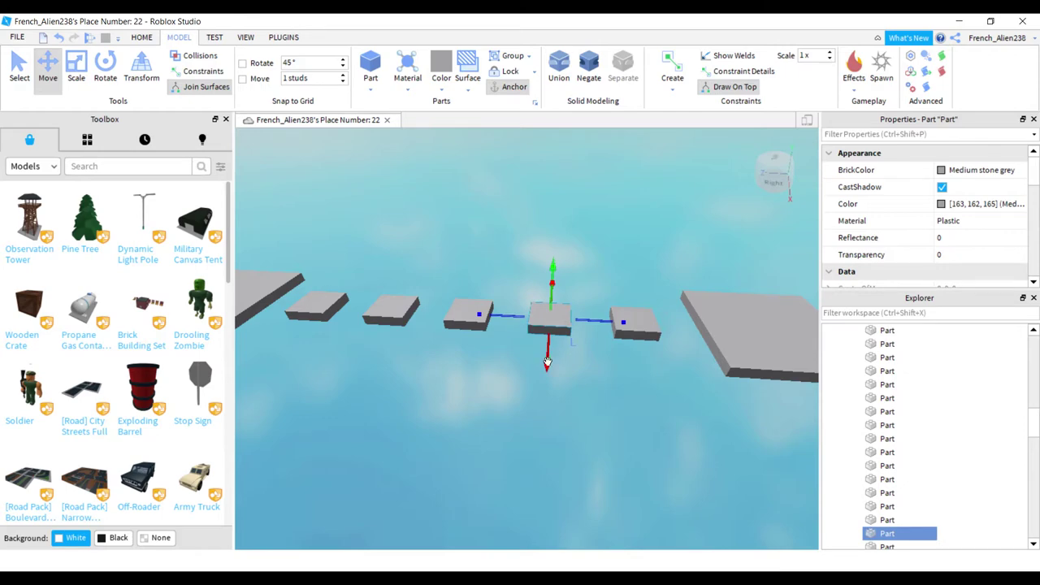
drag(548, 361, 520, 411)
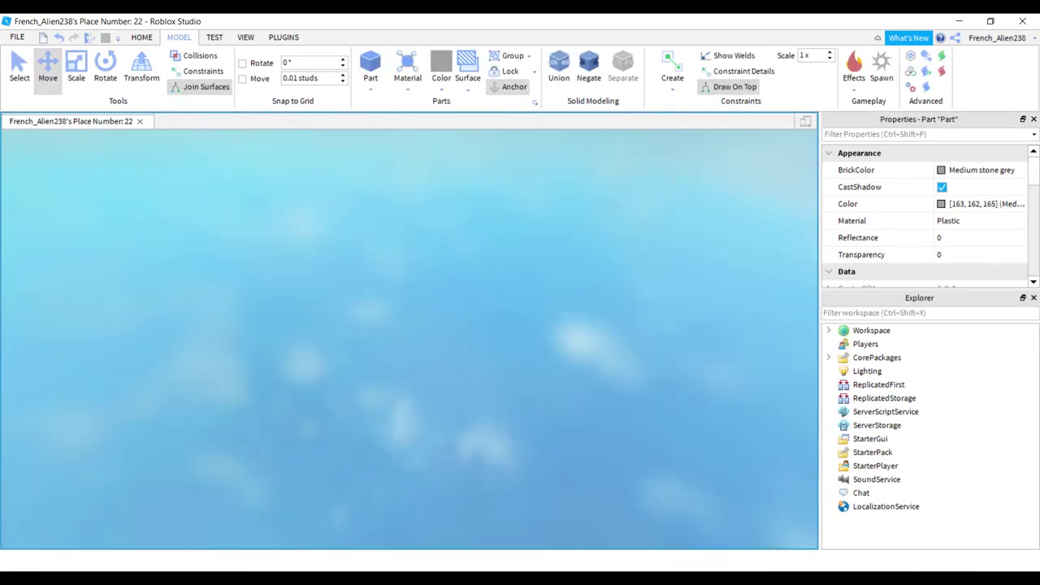
Step: Start a play test and jump the character from the spawn platform along the staggered stepping blocks
key(F5)
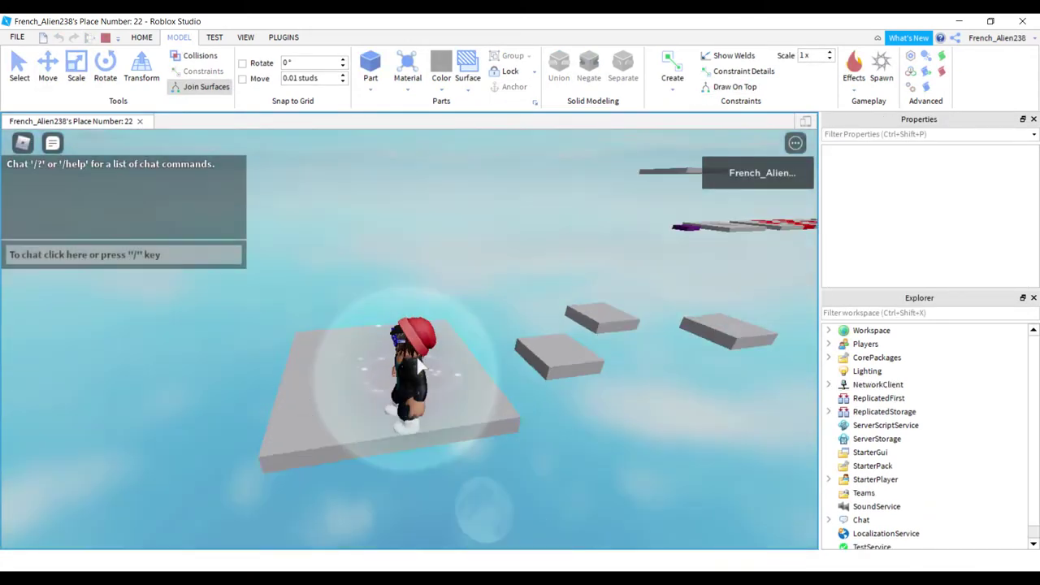
right_drag(418, 365, 418, 366)
key(w)
key(space)
key(w)
key(space)
key(space)
key(space)
key(w)
key(space)
key(space)
key(w)
key(space)
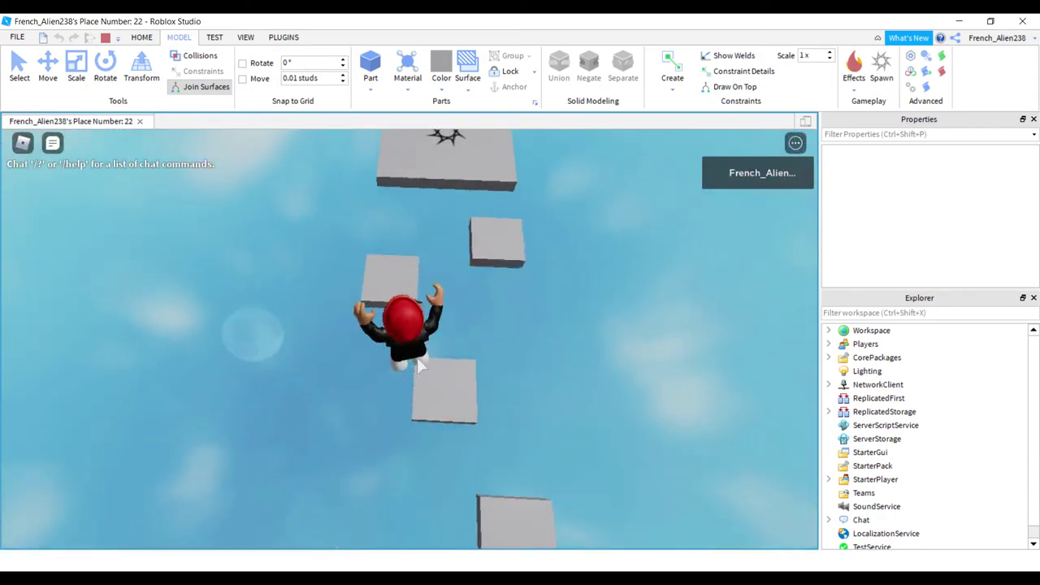
Step: Keep jumping the character along the staggered stepping blocks and stop the play test
key(w)
key(space)
key(space)
right_drag(418, 366, 419, 366)
key(w)
key(space)
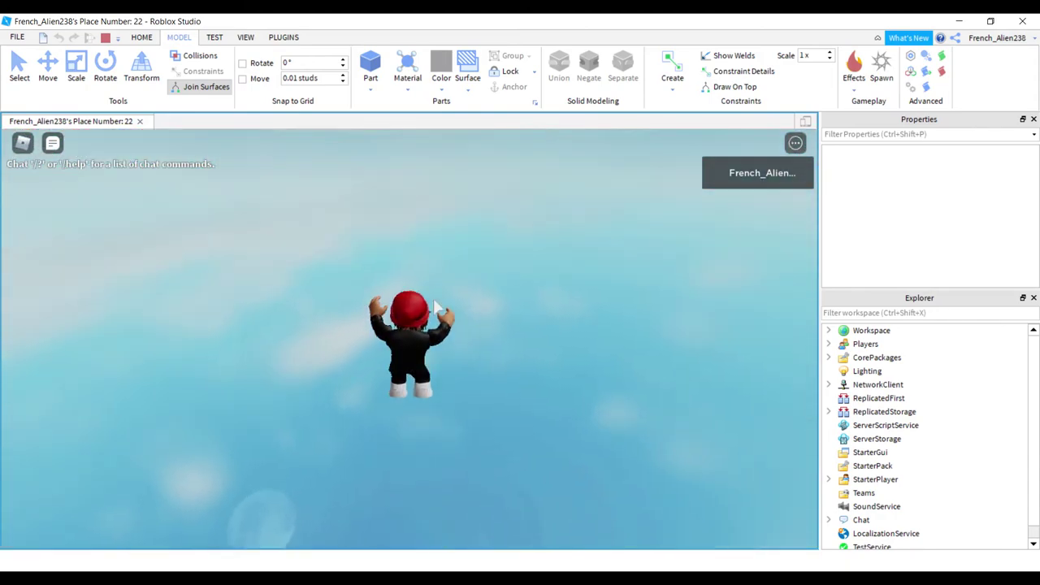
key(shift+F5)
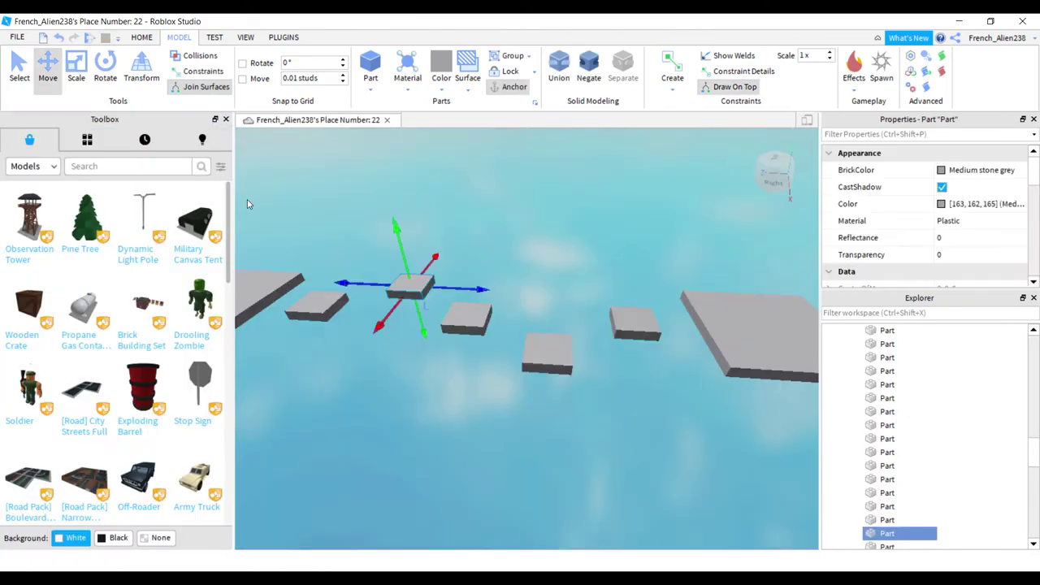
Step: Shift the stepping block nearest the sun-marked checkpoint, on the side away from the spawn, sideways
click(465, 252)
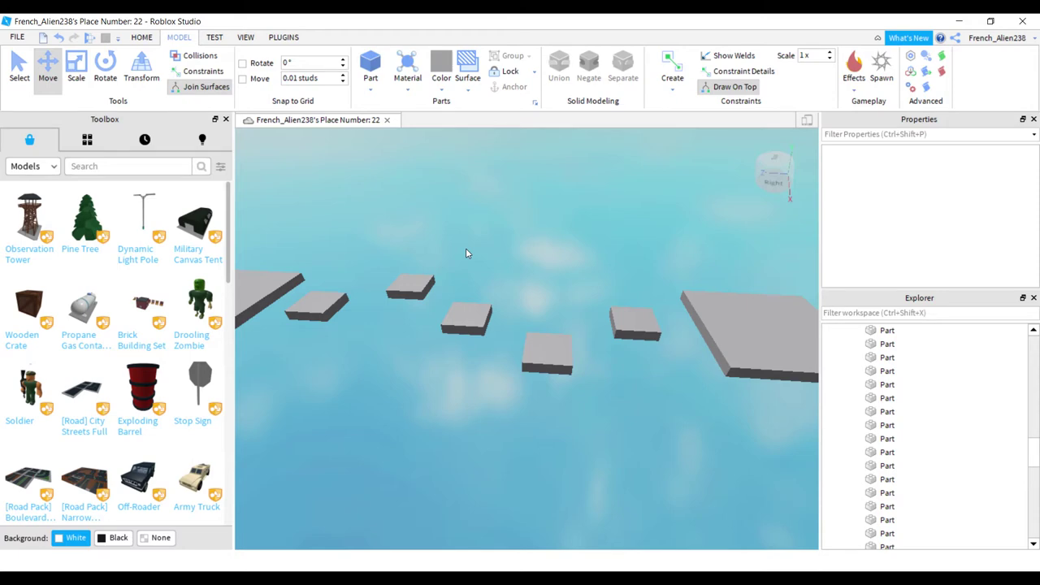
key(a)
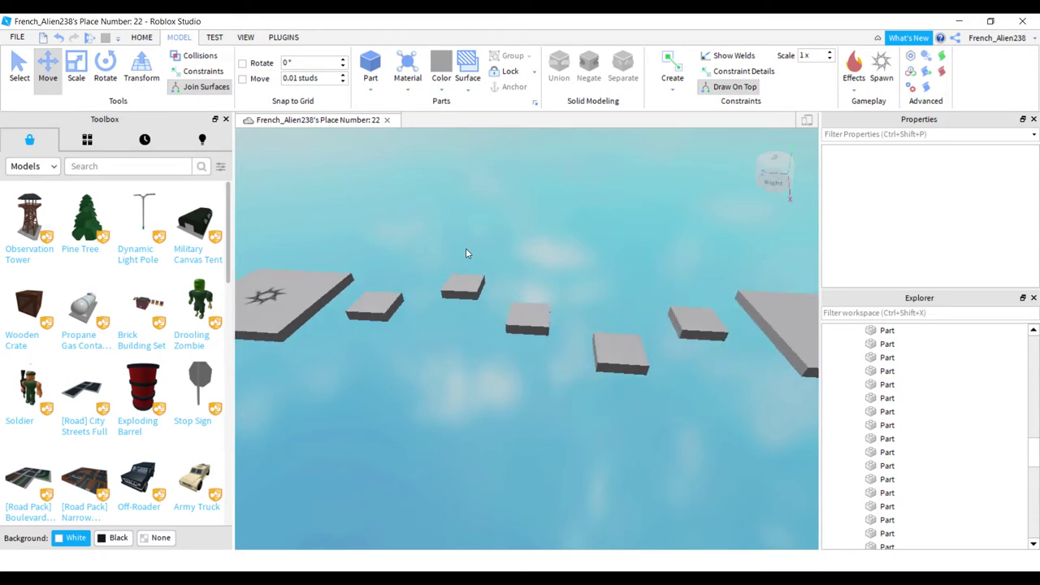
right_drag(466, 249, 466, 250)
key(w)
scroll(466, 249, down, 4)
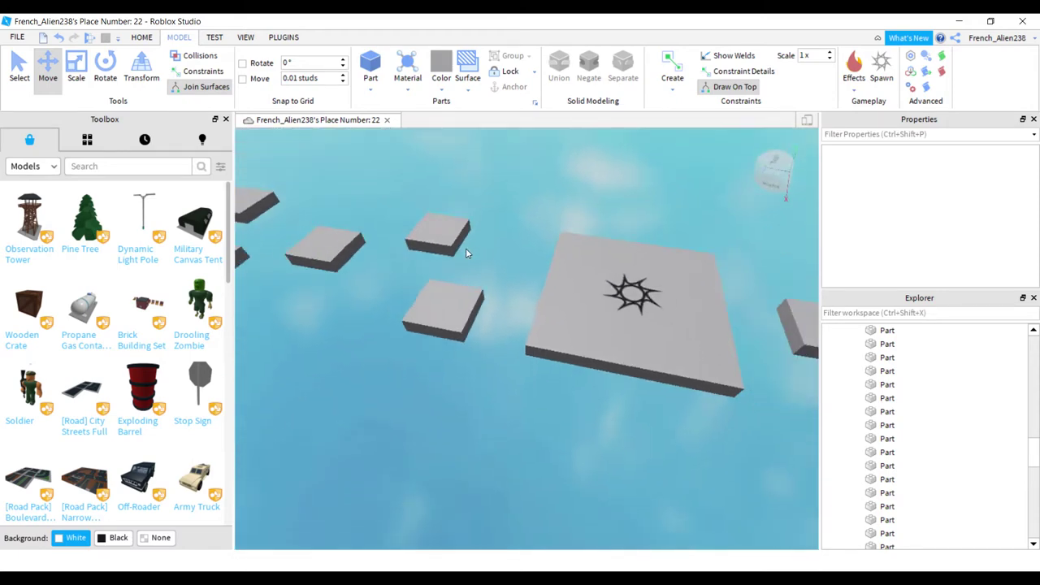
click(446, 297)
scroll(453, 296, down, 2)
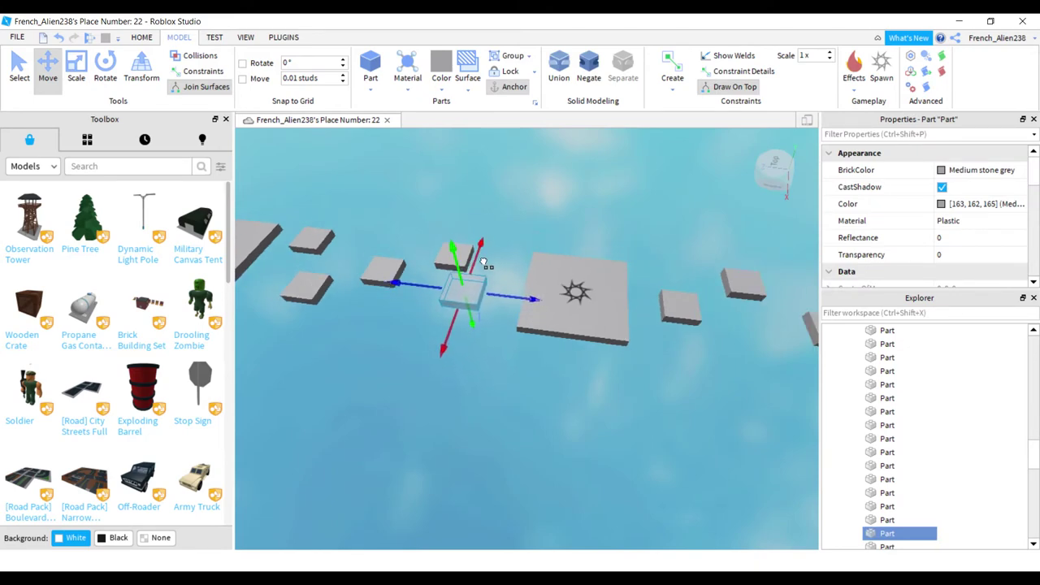
Step: Lower the second and third stepping blocks on the spawn side of the sun-marked checkpoint to vary the heights
right_drag(475, 274, 469, 249)
key(w)
drag(401, 209, 413, 243)
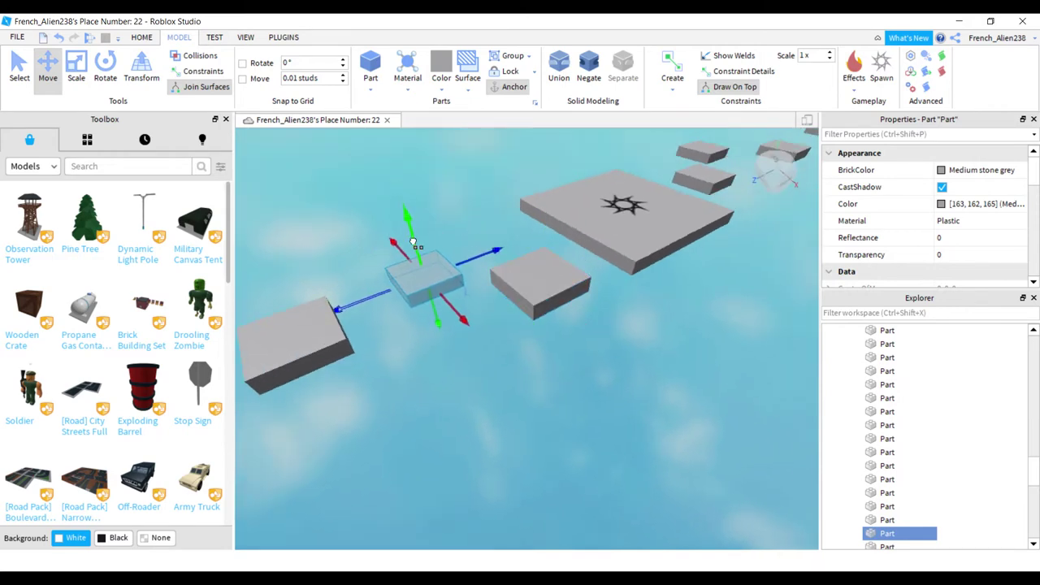
click(291, 329)
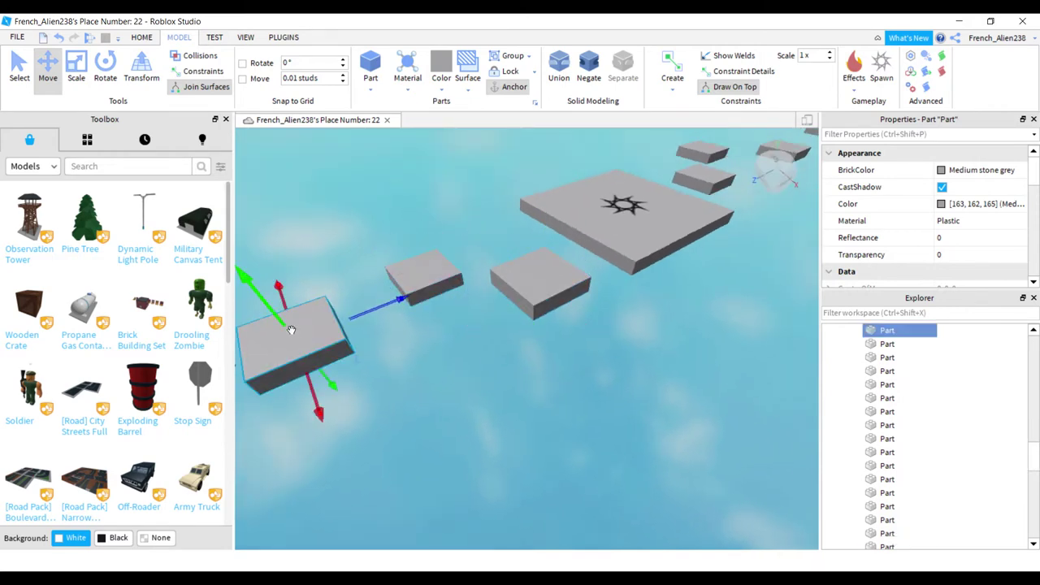
drag(280, 321, 300, 364)
key(f)
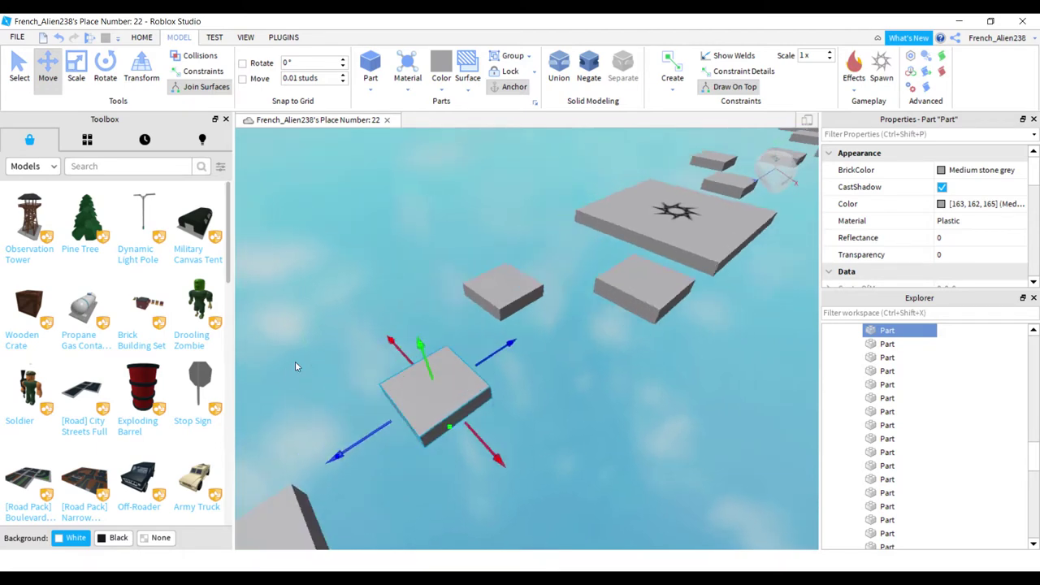
Step: Lower the second-to-last stepping block before the checkpoint that leads to the purple conveyors
right_drag(297, 365, 295, 361)
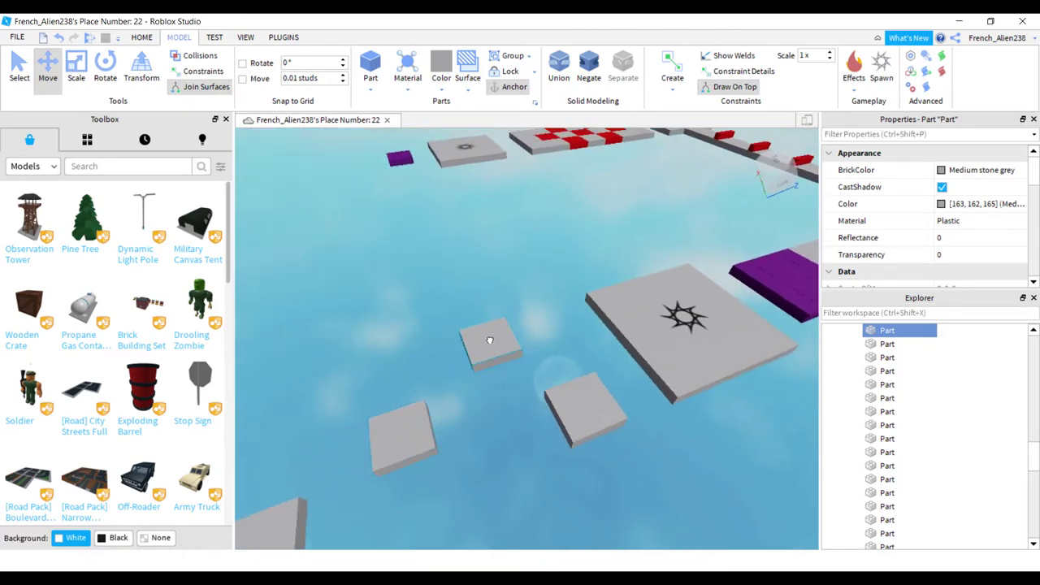
drag(490, 319, 484, 352)
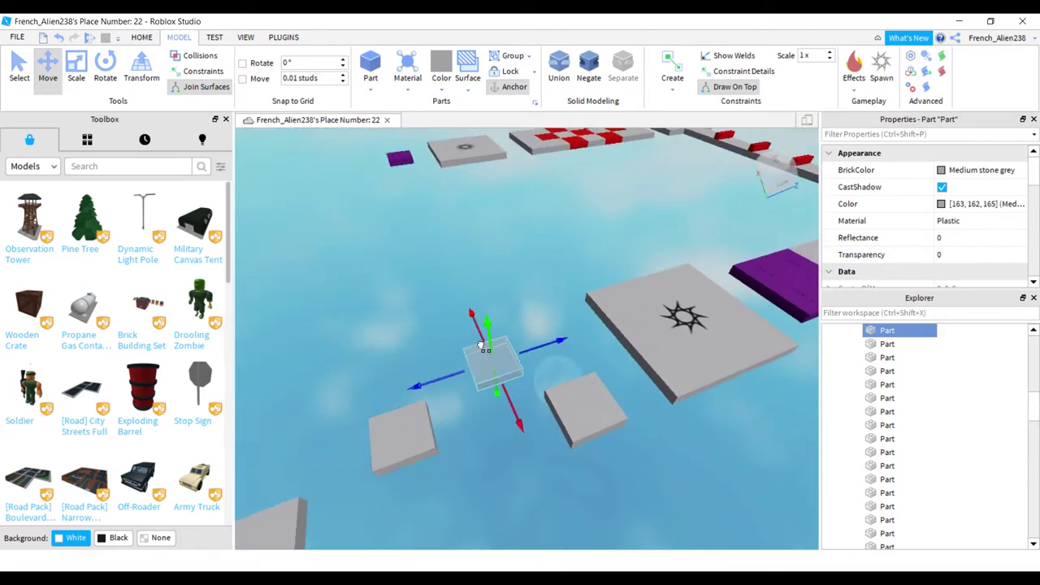
right_drag(378, 354, 325, 303)
click(371, 363)
key(w)
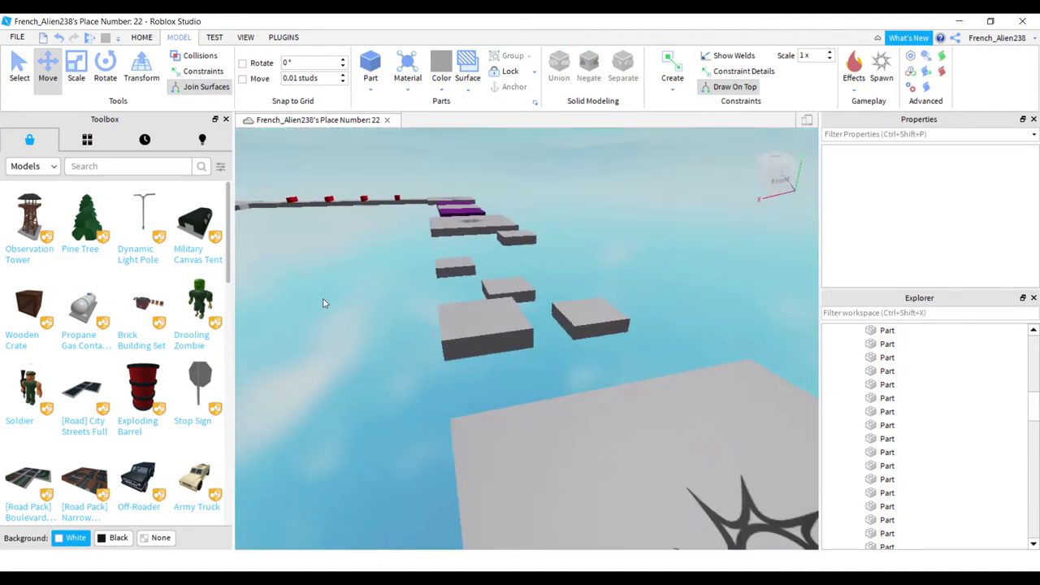
Step: Start a Play Here test at the sun-marked checkpoint and jump along the stepping blocks to the next checkpoint
click(214, 37)
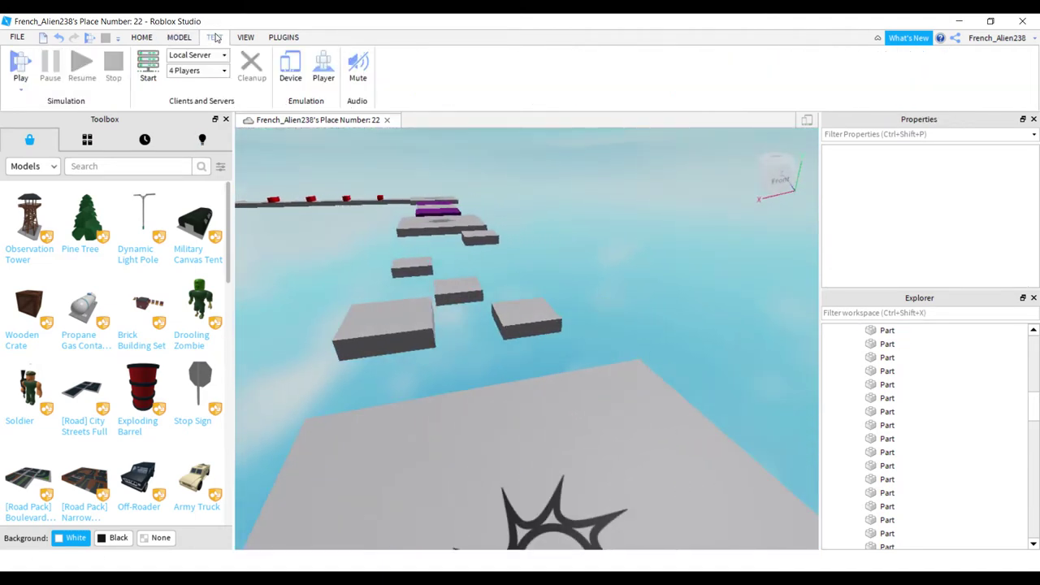
click(23, 91)
click(32, 118)
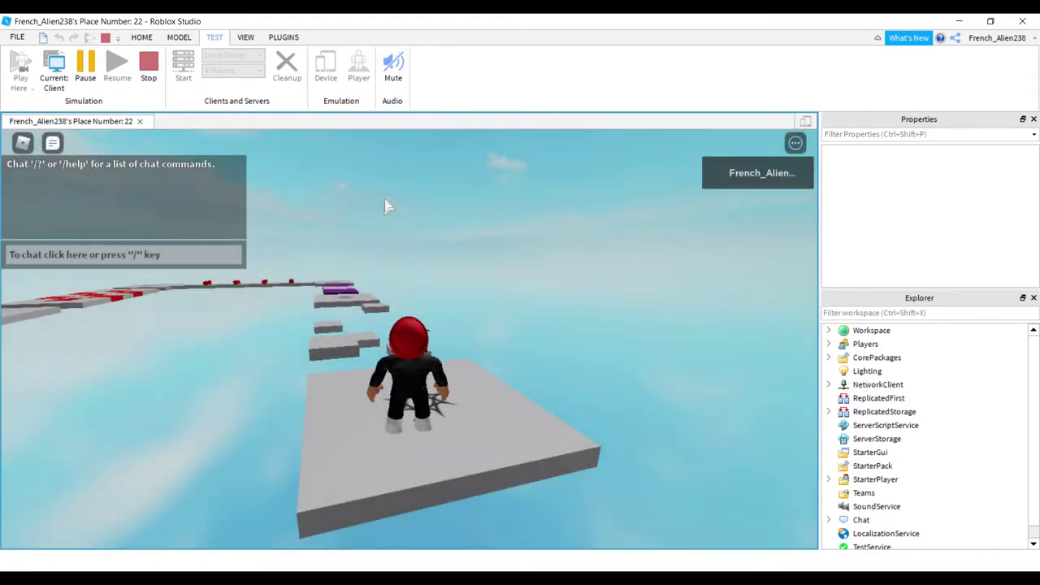
key(w)
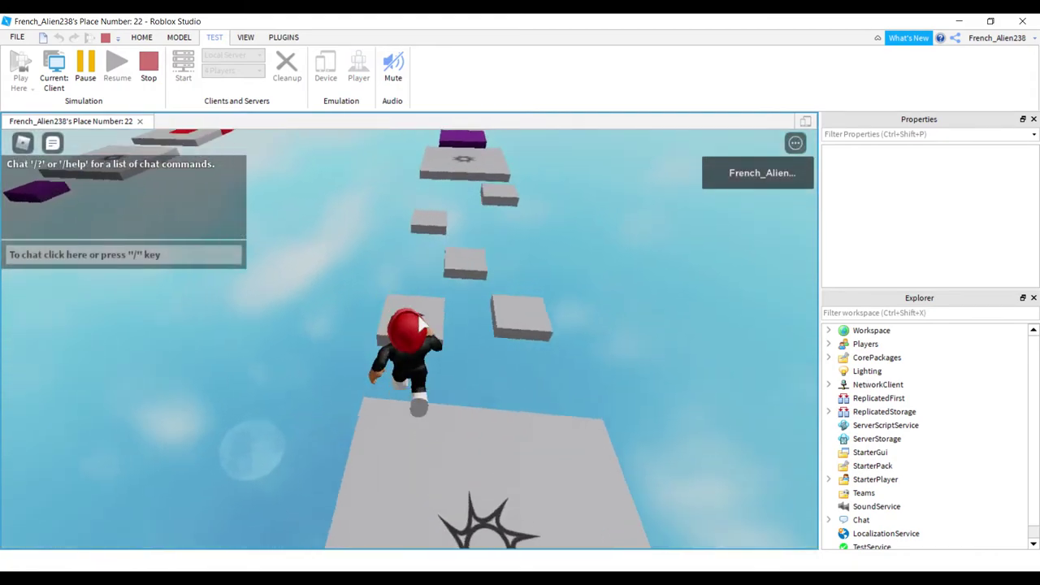
key(space)
key(w)
right_drag(419, 324, 419, 324)
key(space)
key(space)
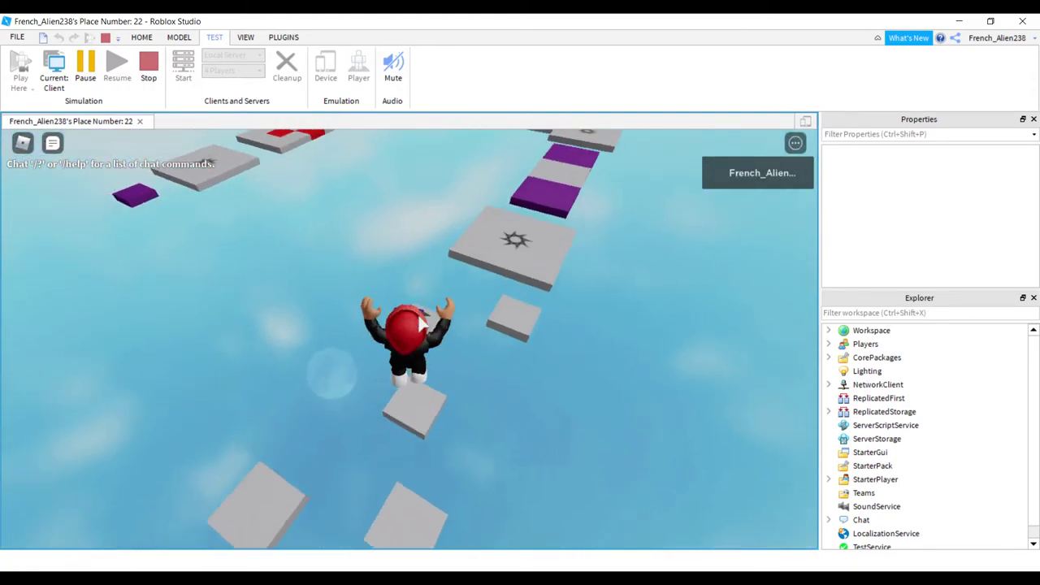
key(w)
key(space)
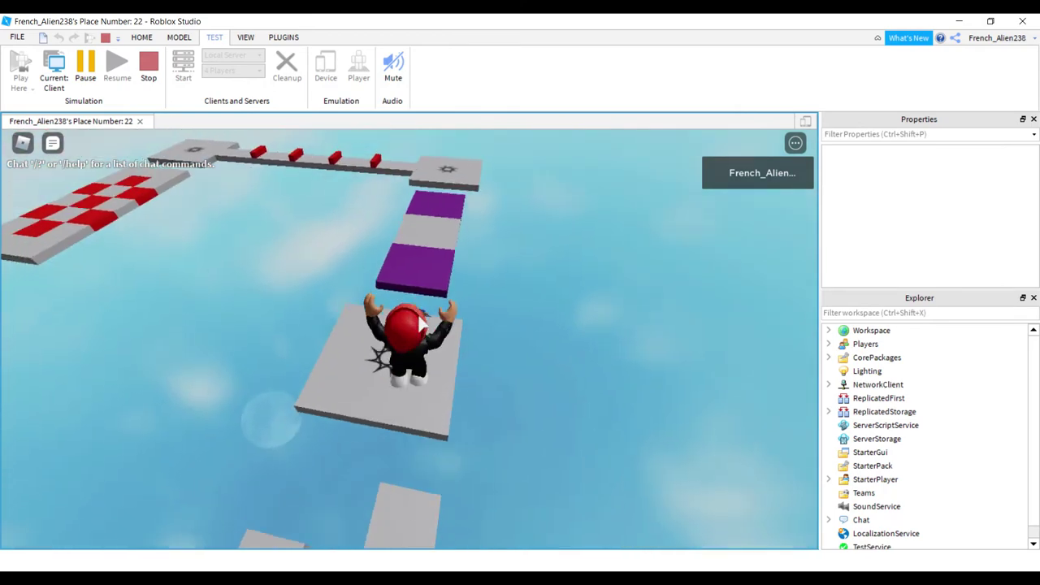
Step: Run the character across the purple and grey conveyor section to the following checkpoint, and stop the play test
key(w)
key(space)
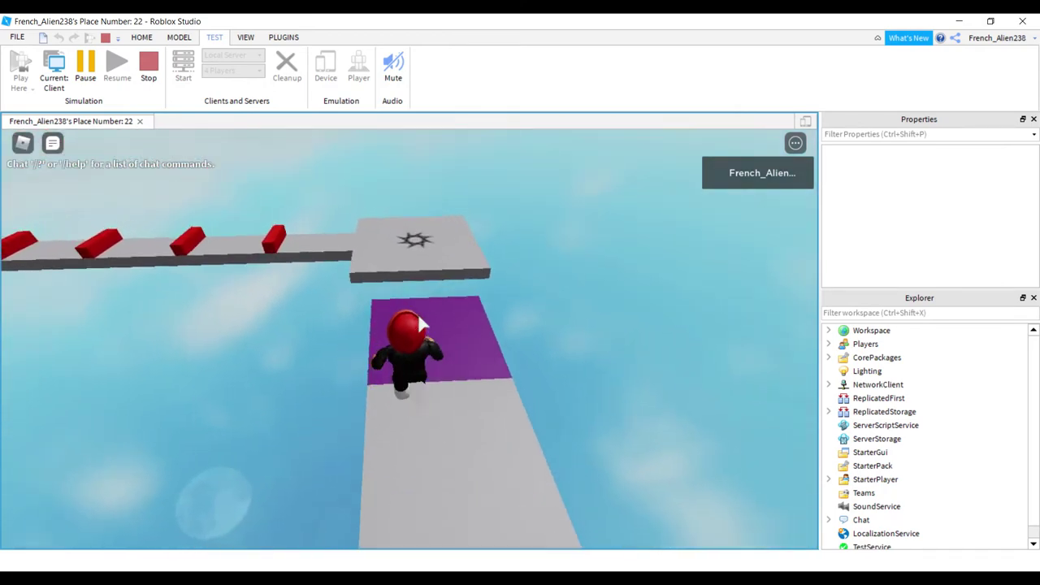
key(w)
key(space)
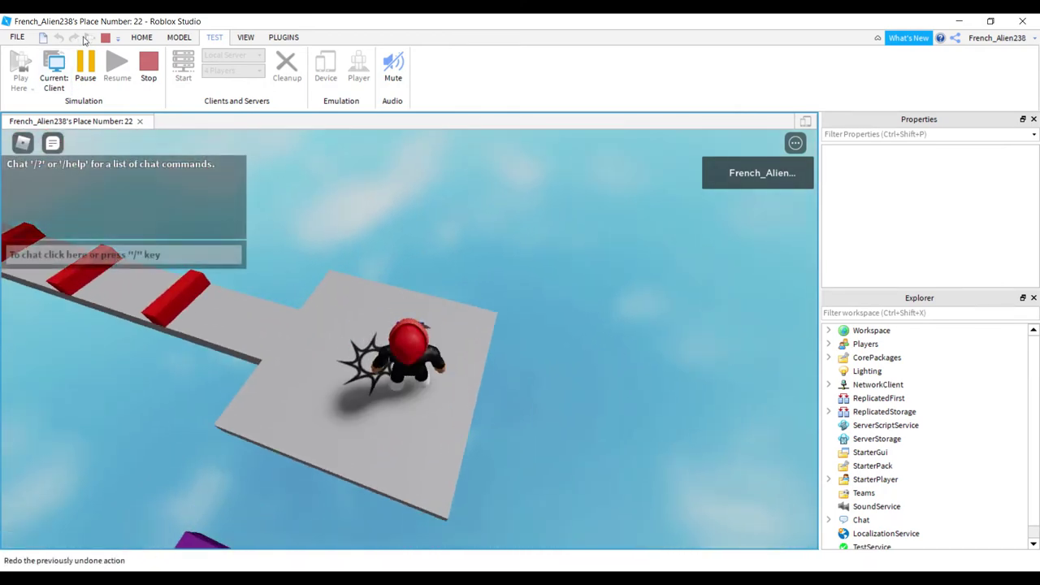
click(105, 38)
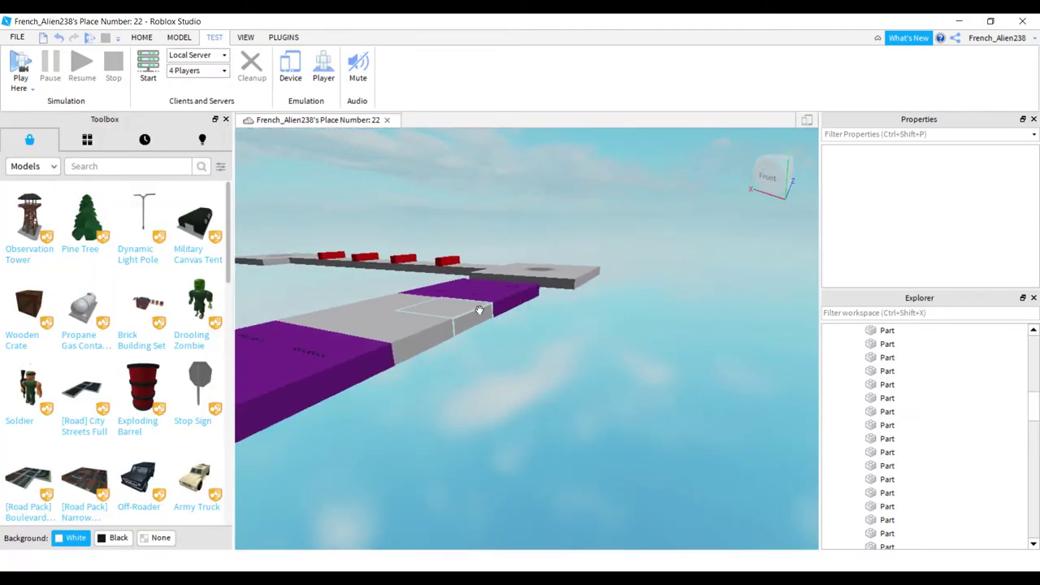
Step: Group the four grey parts between the purple conveyors and move the group sideways out of the conveyor line
click(468, 318)
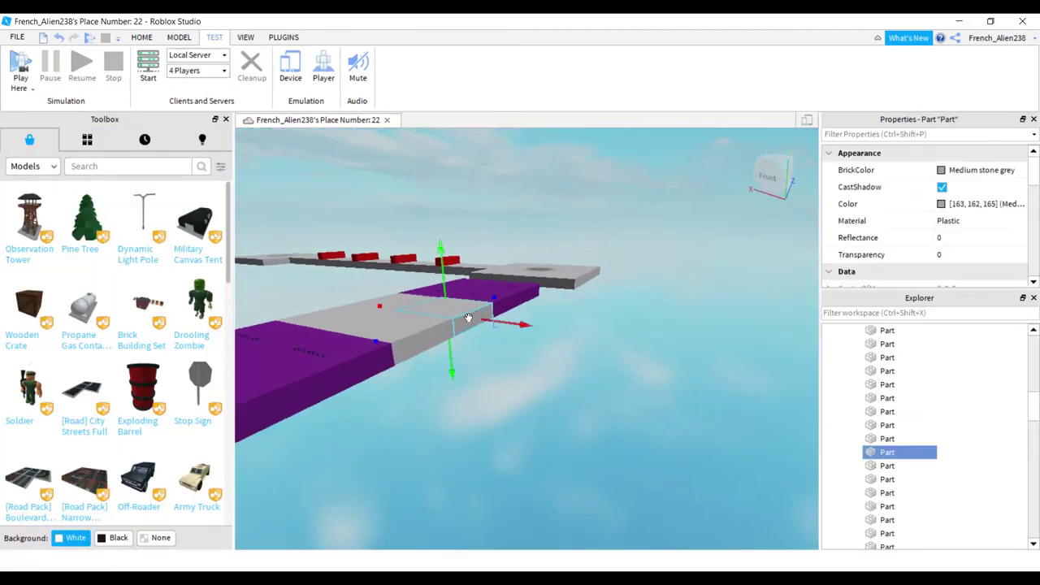
click(483, 360)
right_drag(483, 360, 485, 363)
drag(462, 399, 646, 182)
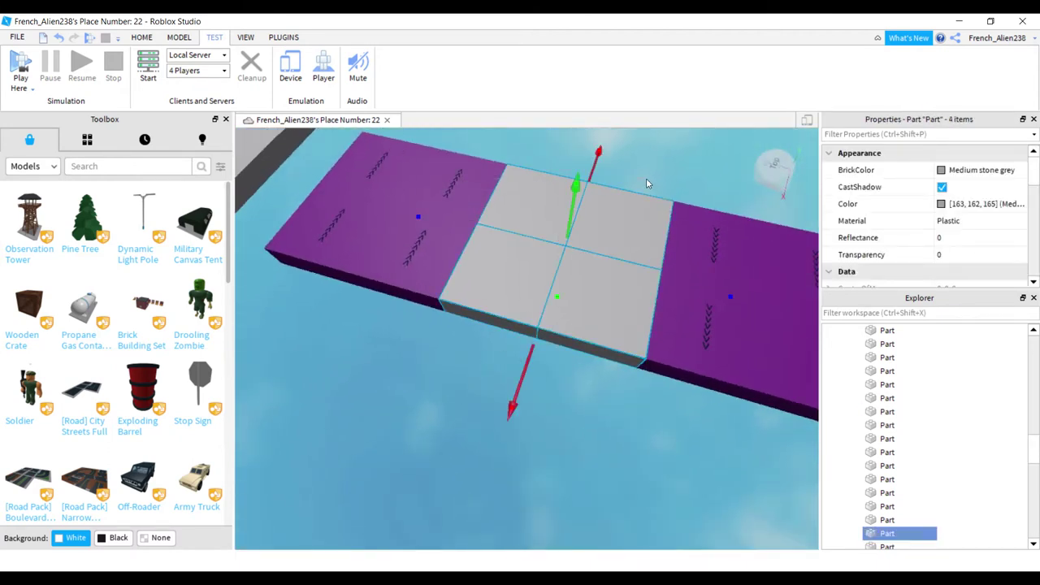
key(ctrl+g)
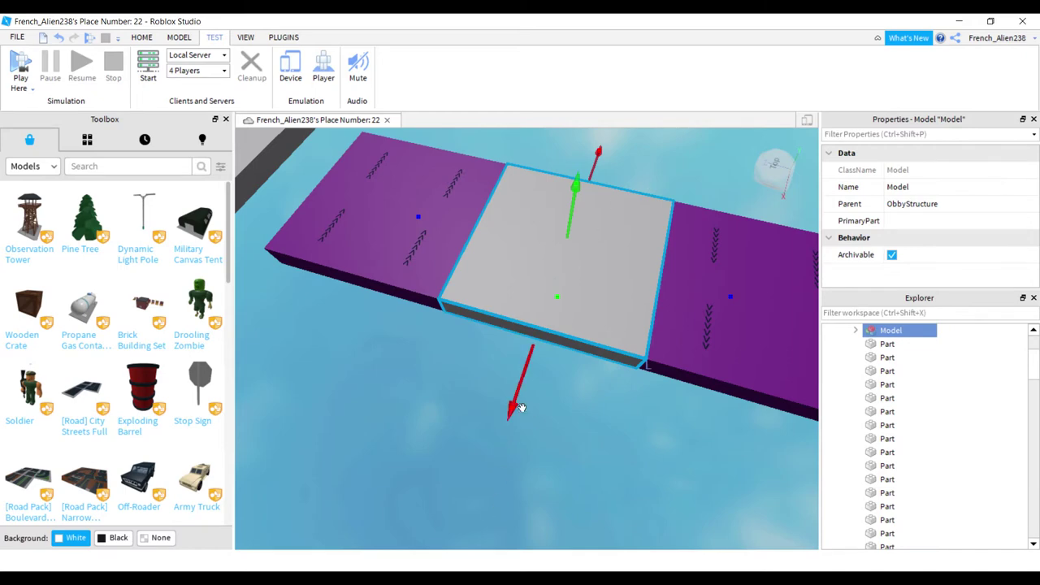
drag(511, 405, 574, 215)
Step: Group the four purple conveyor parts on each side of the gap into two separate models
right_drag(433, 441, 433, 441)
drag(361, 379, 535, 232)
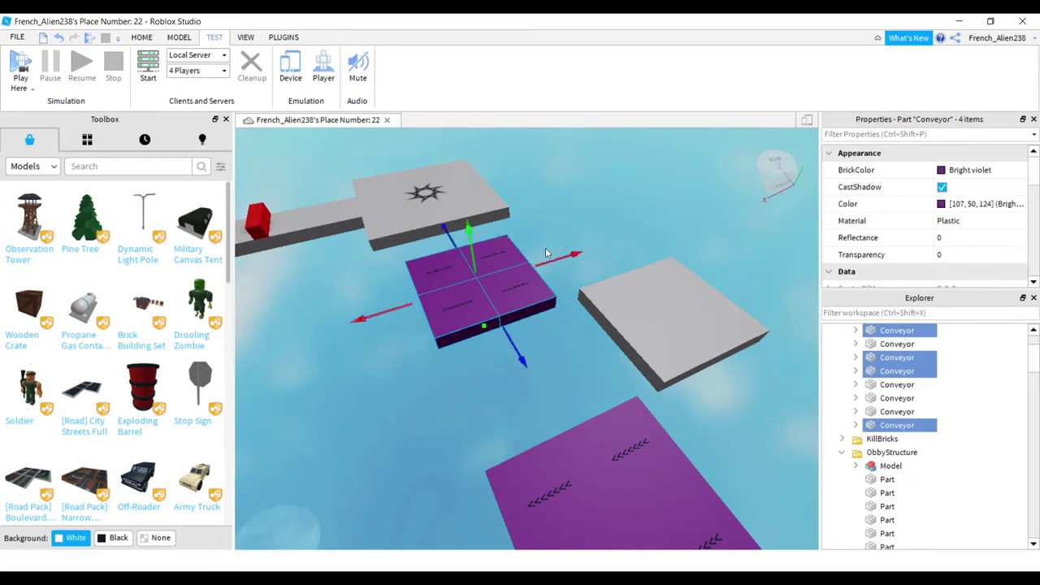
key(ctrl+g)
right_drag(382, 424, 377, 429)
scroll(377, 429, down, 3)
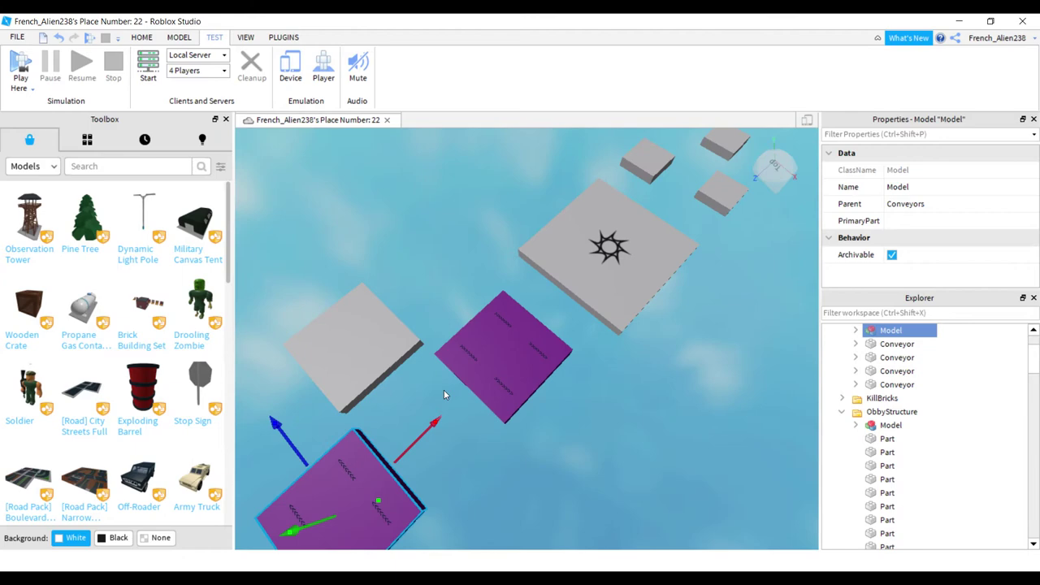
click(485, 341)
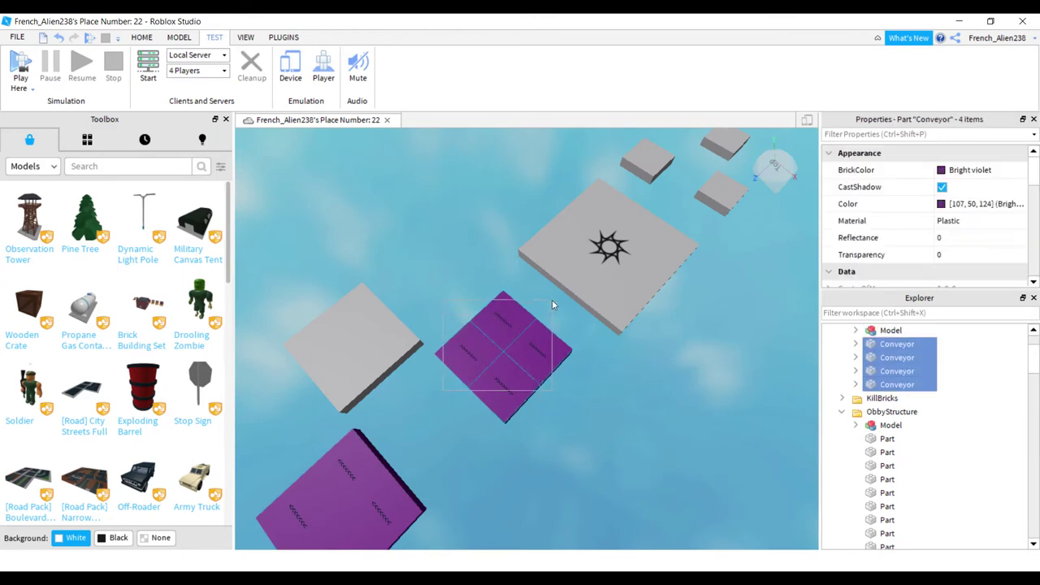
key(ctrl+2)
key(ctrl+g)
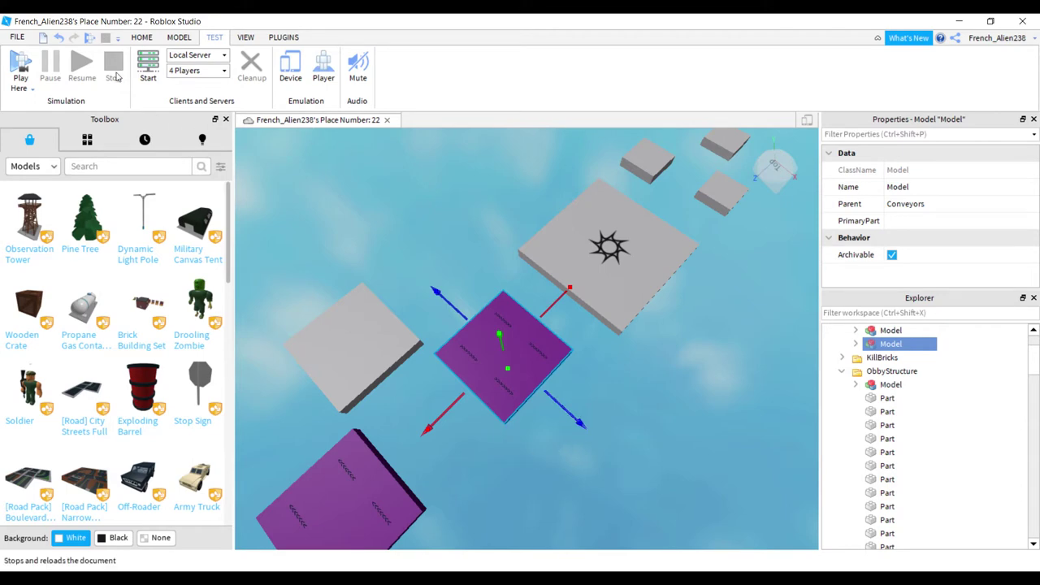
Step: Tilt the conveyor model nearest the stepping blocks sideways with the Rotate tool
click(140, 37)
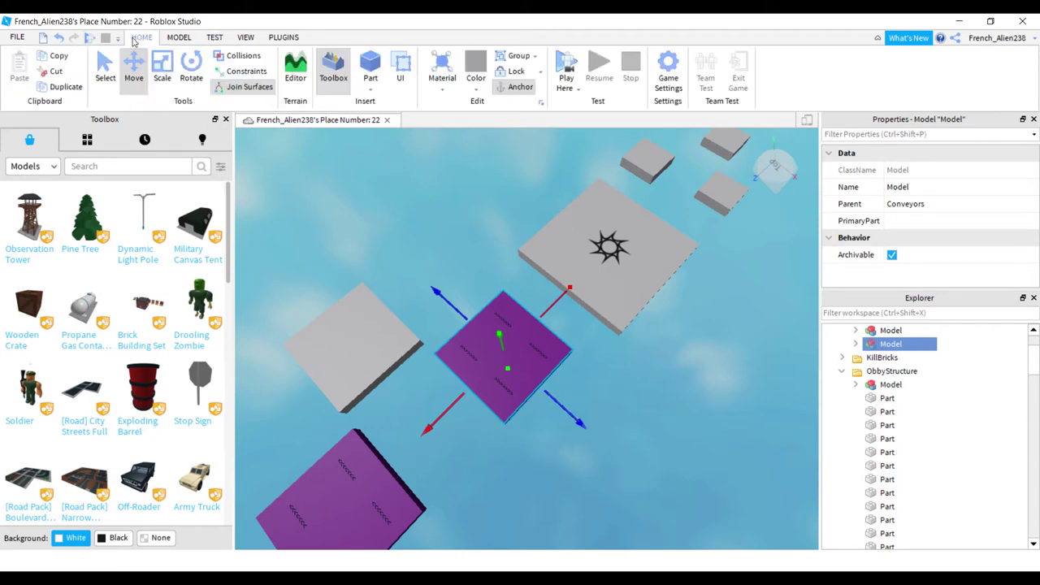
click(185, 38)
click(105, 69)
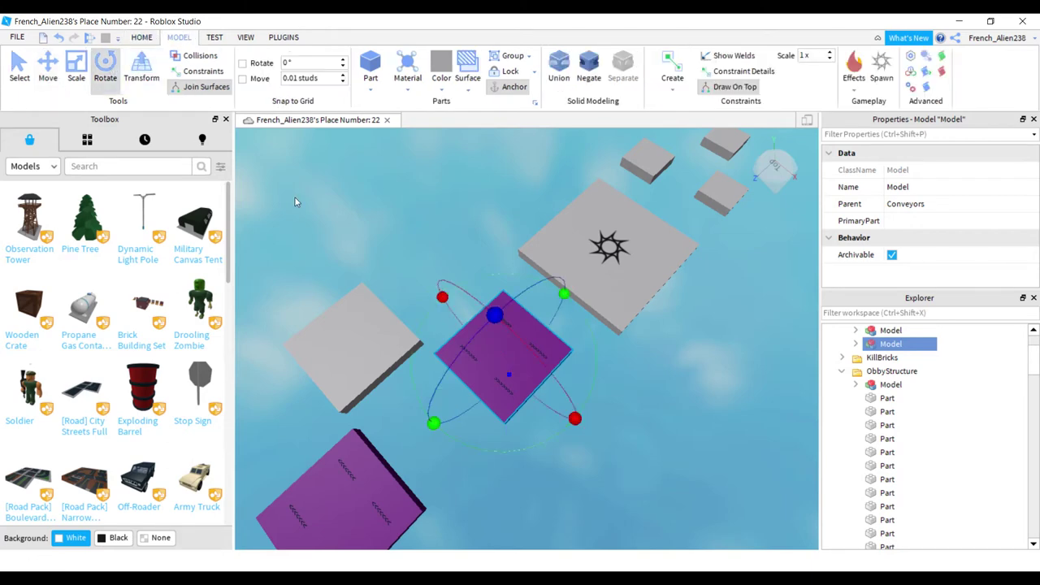
right_drag(295, 199, 299, 216)
drag(561, 335, 537, 313)
Step: Tilt the other conveyor model, nearest the red kill-brick walkway, with the Rotate tool
right_drag(515, 362, 515, 362)
scroll(514, 361, up, 5)
click(550, 371)
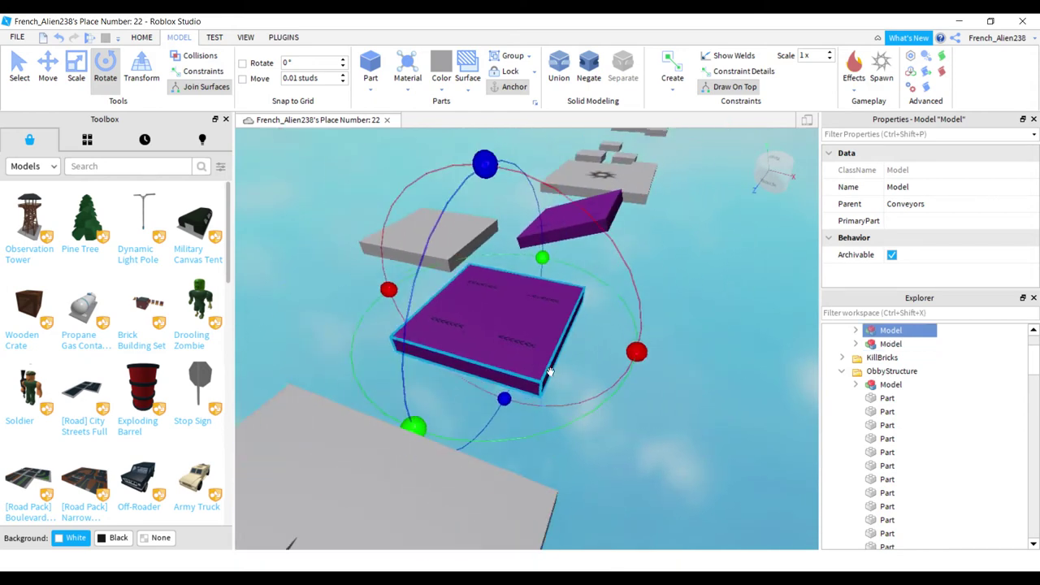
drag(638, 352, 603, 302)
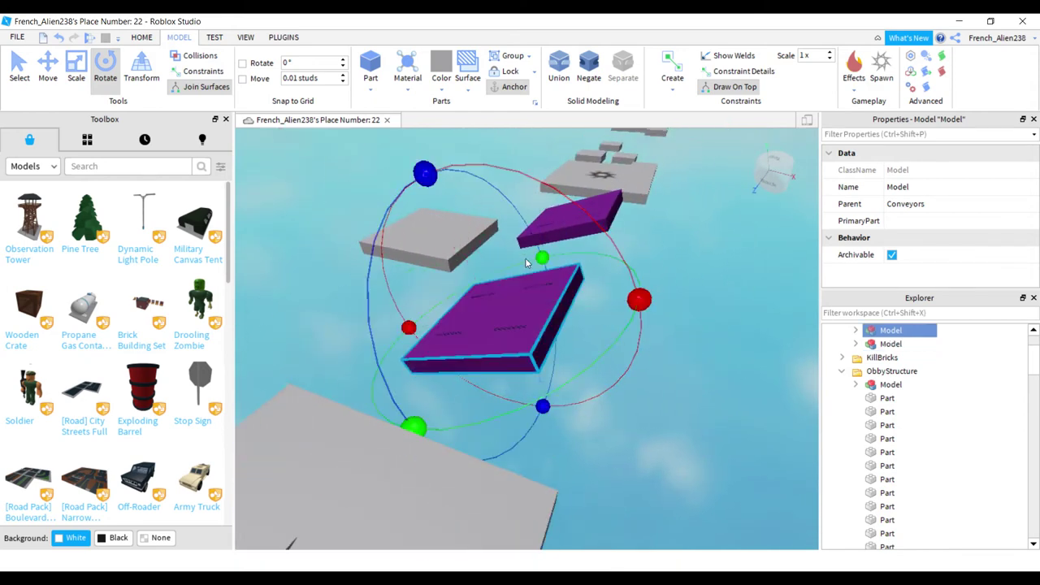
click(267, 288)
Step: Start a play test of the obby and turn on the Shift Lock Switch in the game settings
key(w)
right_drag(267, 288, 267, 286)
key(d)
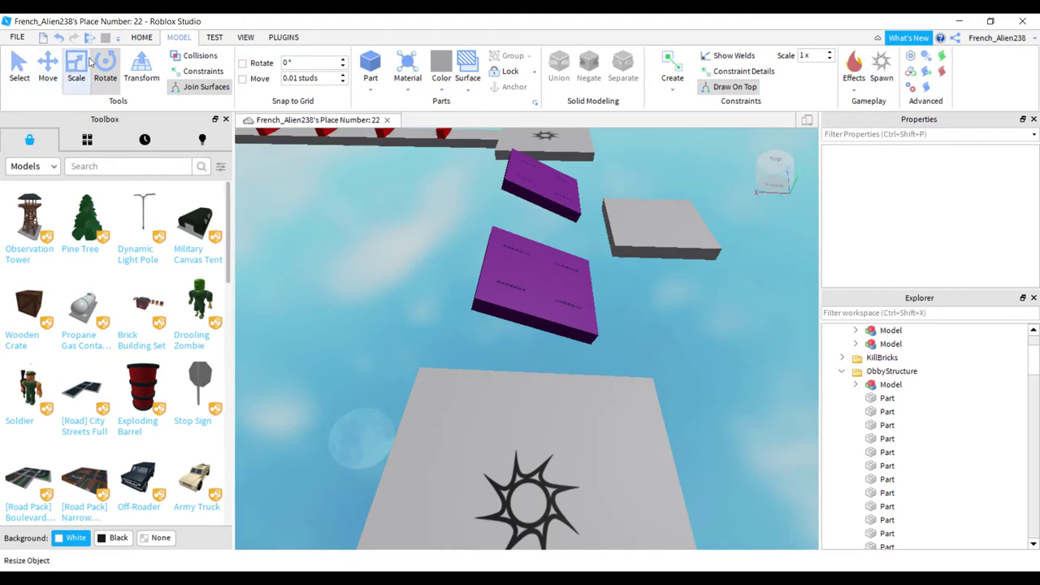
click(89, 39)
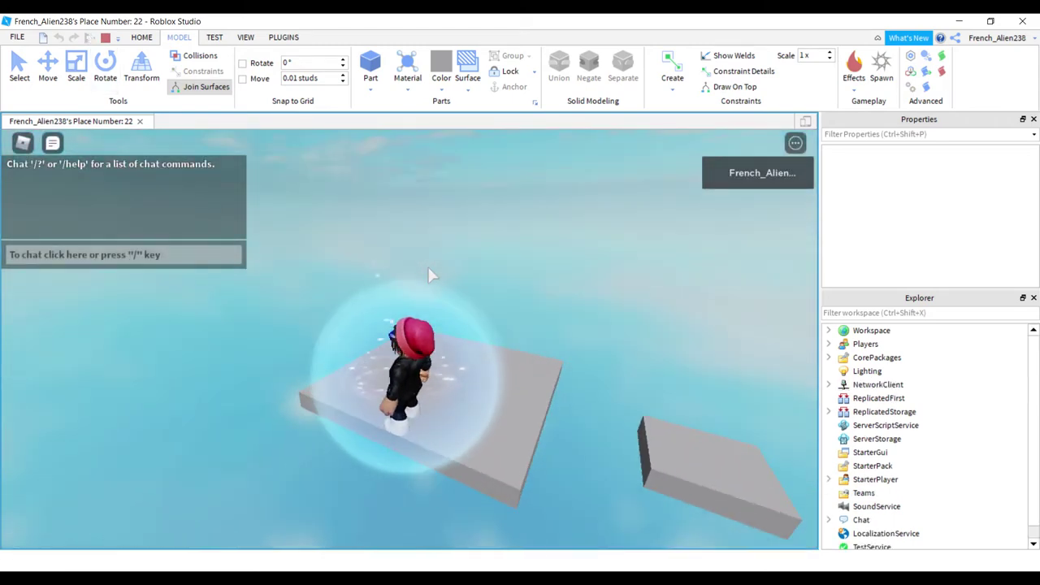
click(23, 143)
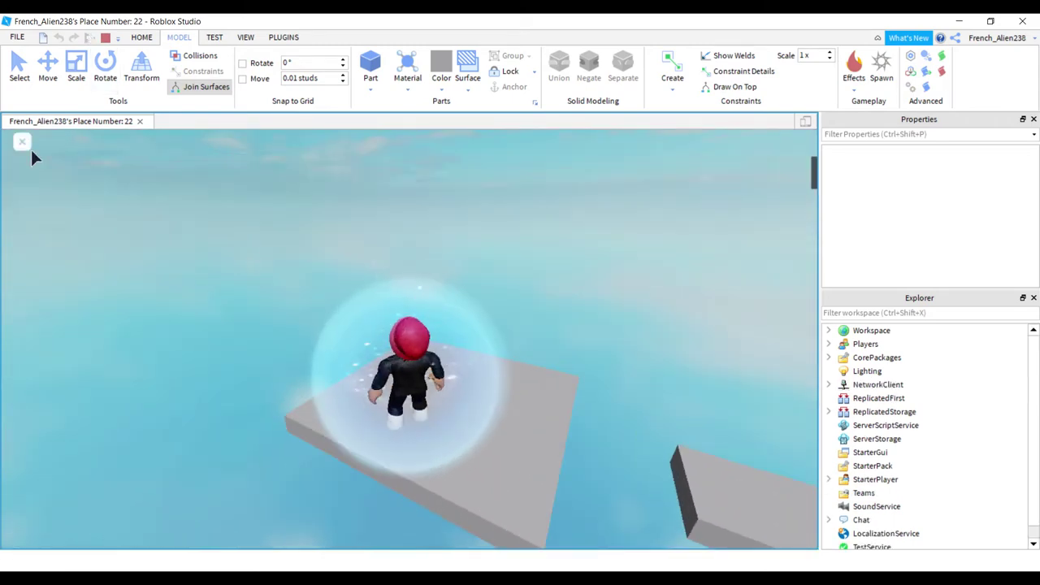
click(304, 193)
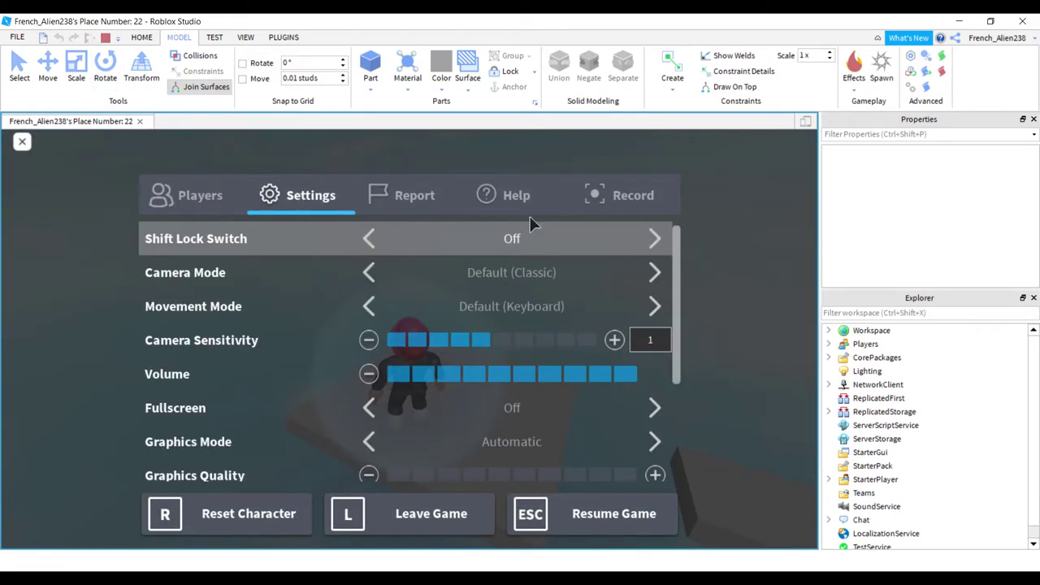
click(368, 238)
click(631, 520)
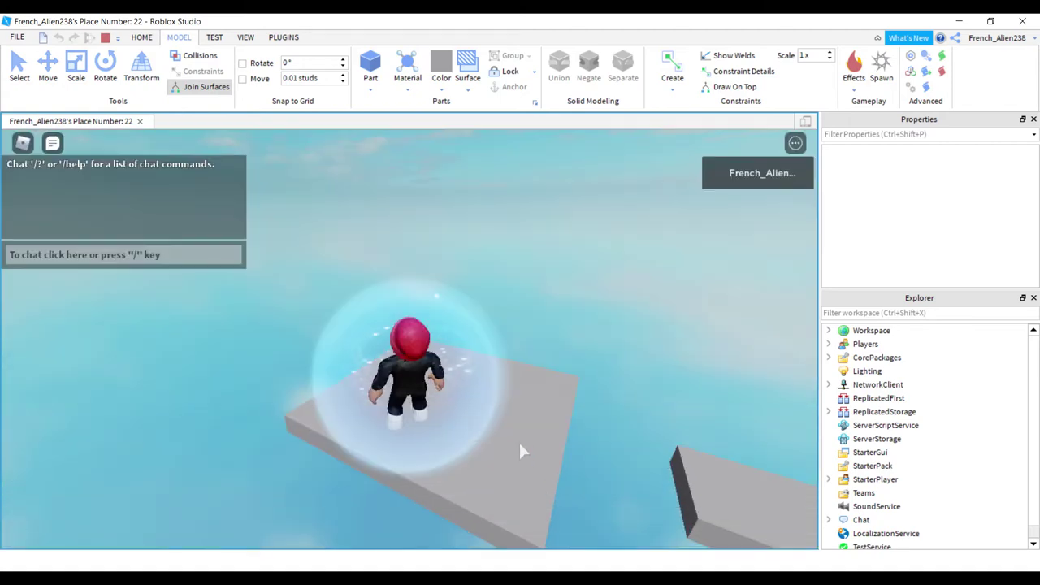
Step: Play-test the course with shift lock on, jumping from the spawn across both sets of stepping blocks towards the conveyors
key(shift)
key(w)
key(space)
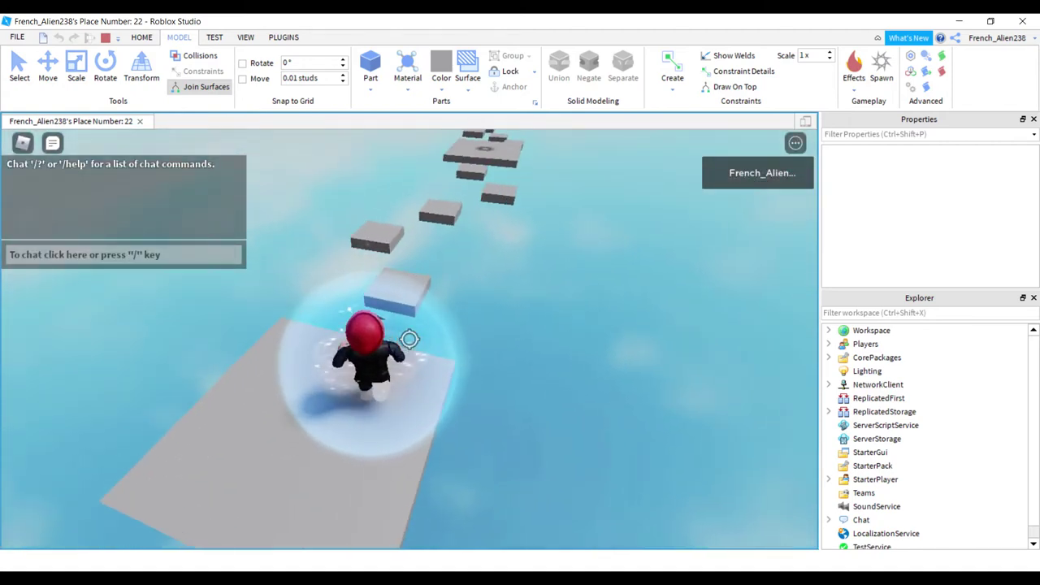
key(w)
key(space)
key(space)
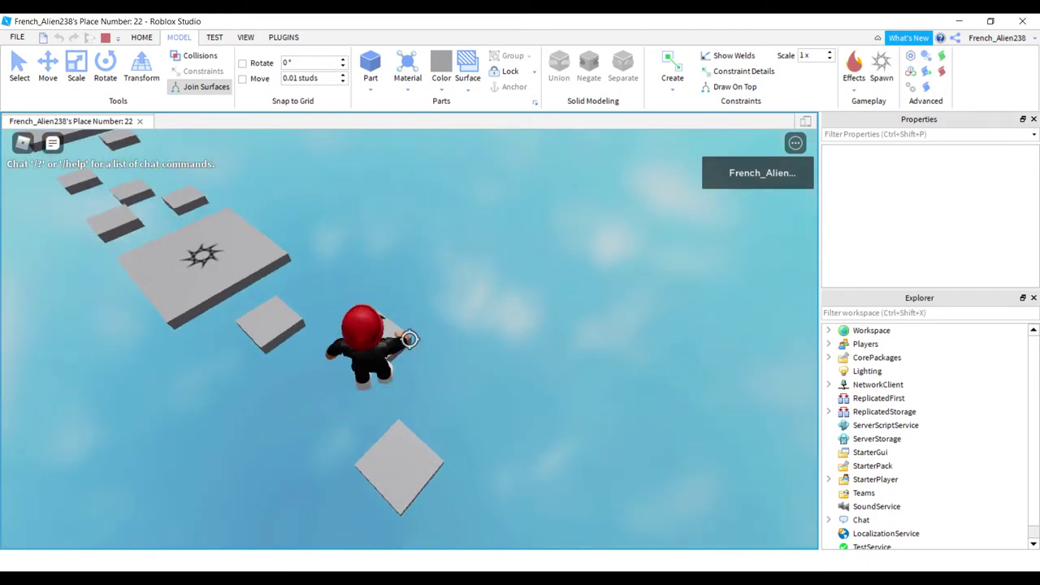
key(w)
key(space)
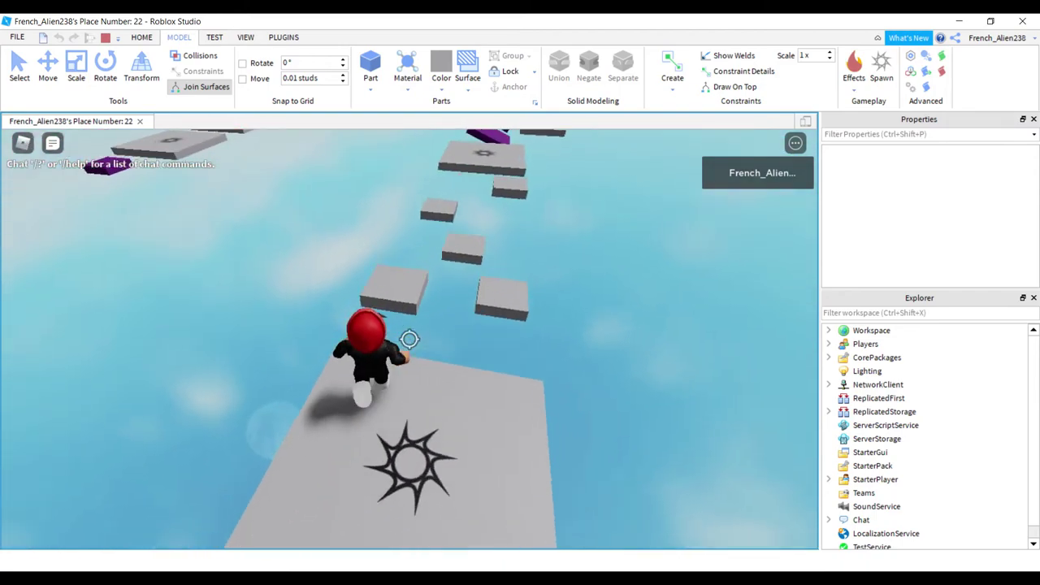
key(w)
key(space)
key(space)
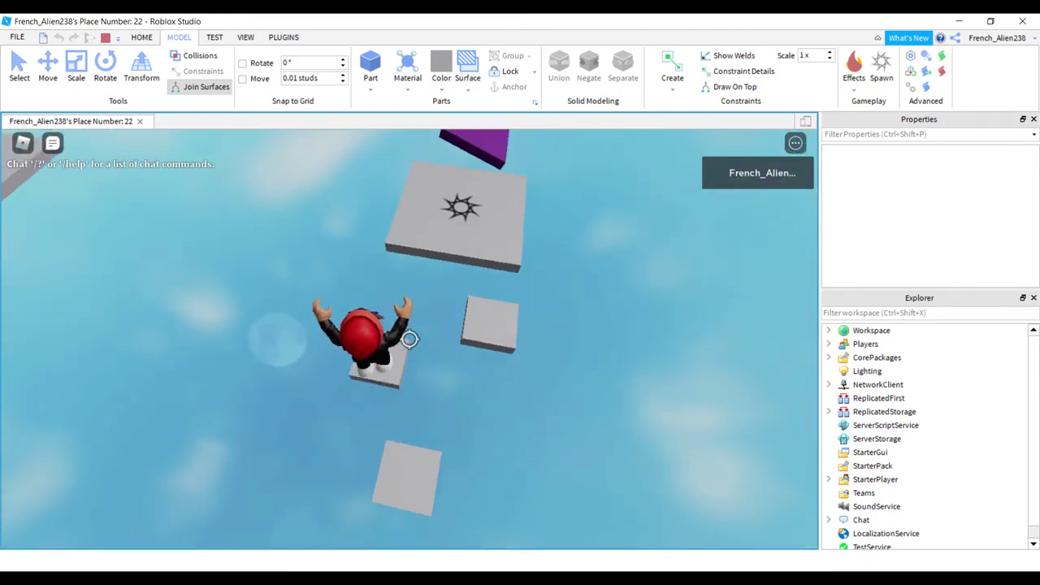
key(w)
key(space)
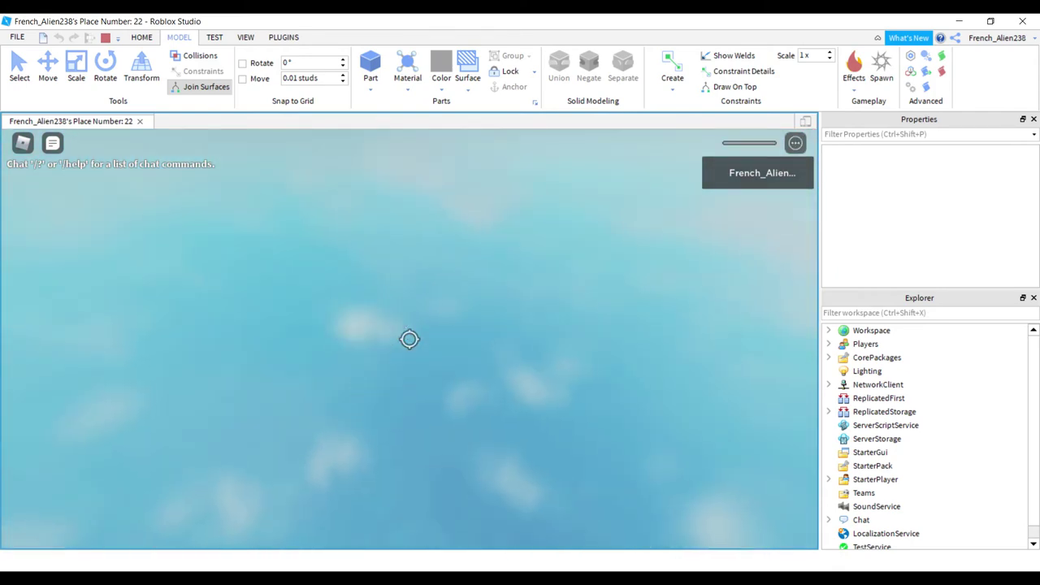
Step: Send the chat message "both games will be linked down below by the way"
key(slash)
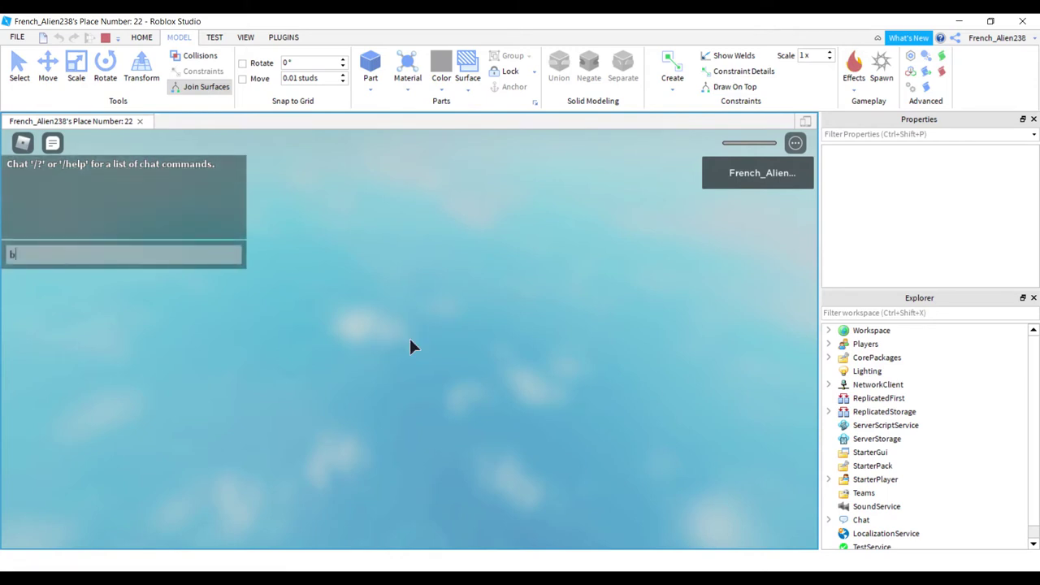
text(both games)
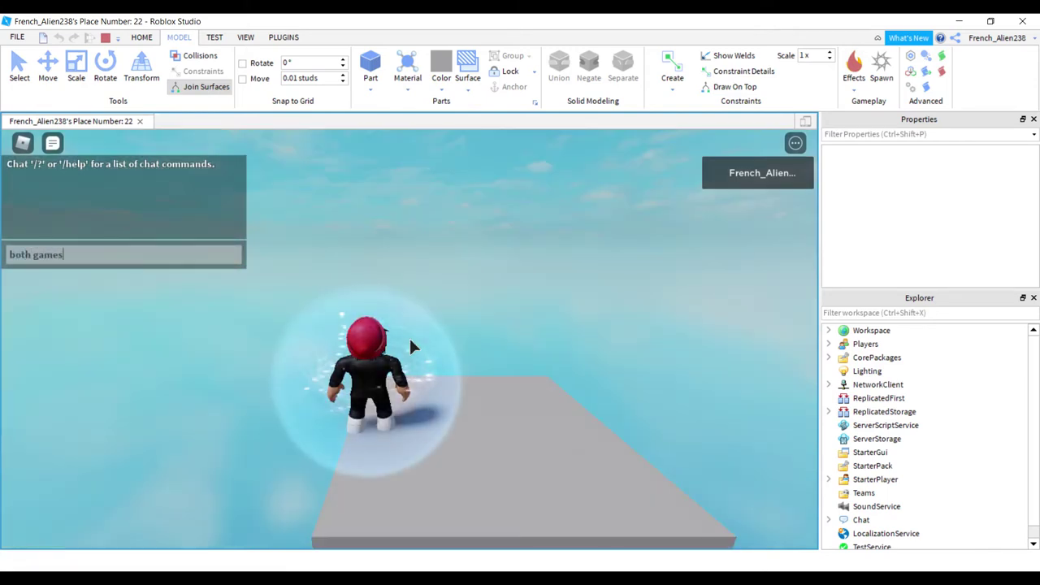
text( will be l)
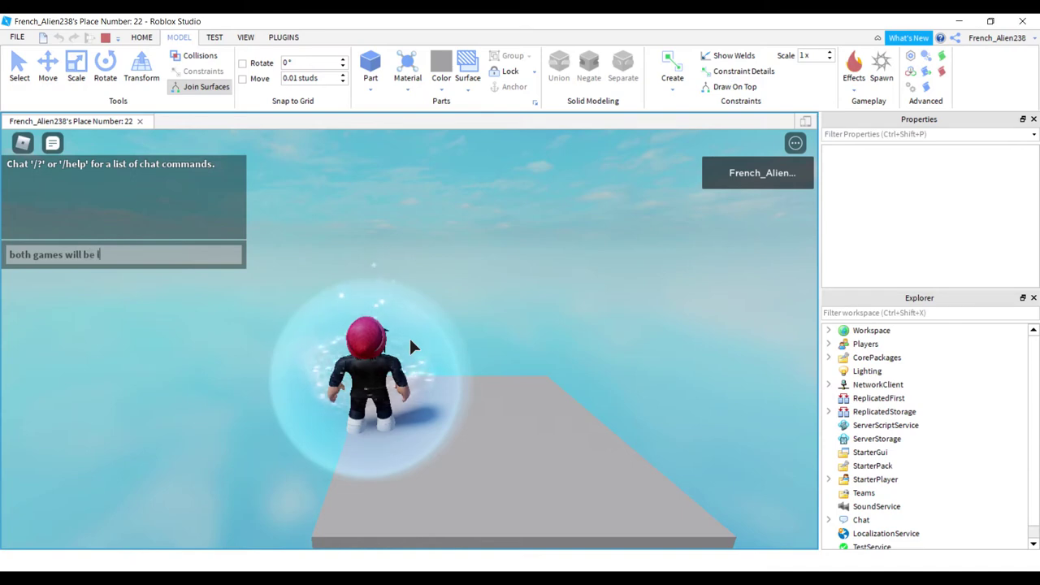
text(inked do)
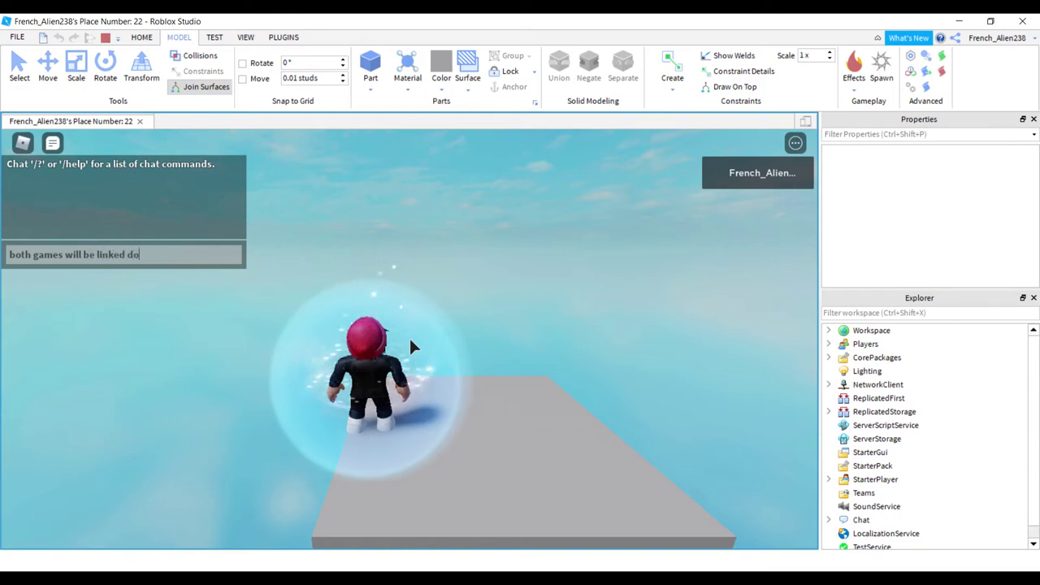
text(wn bel)
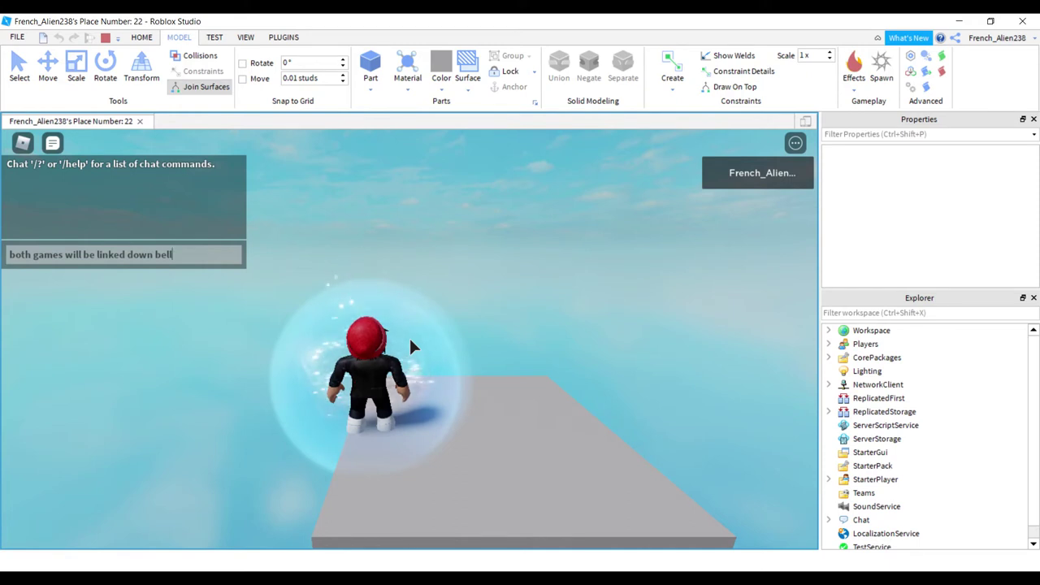
text(ow )
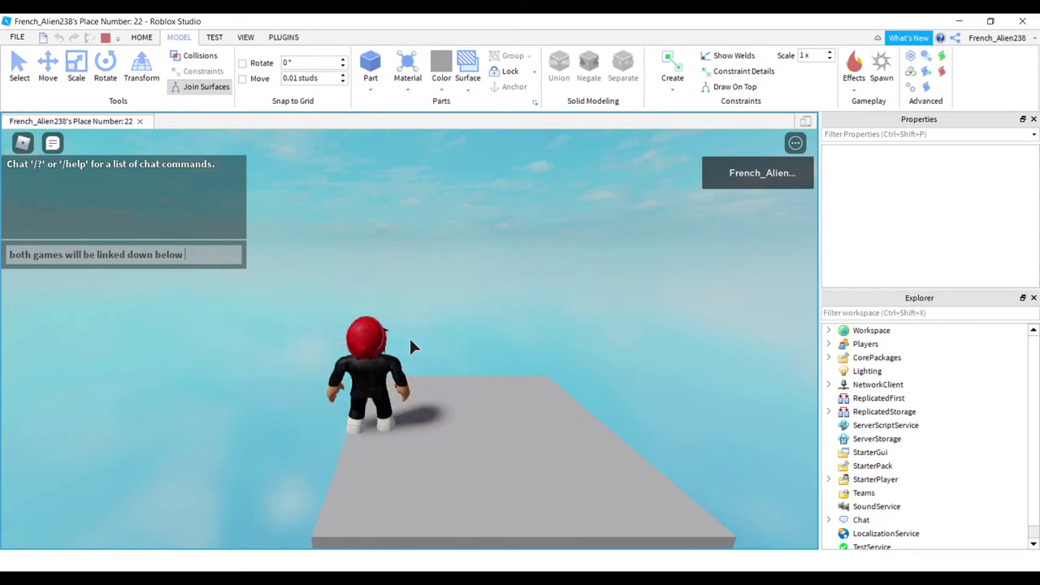
text(by the way)
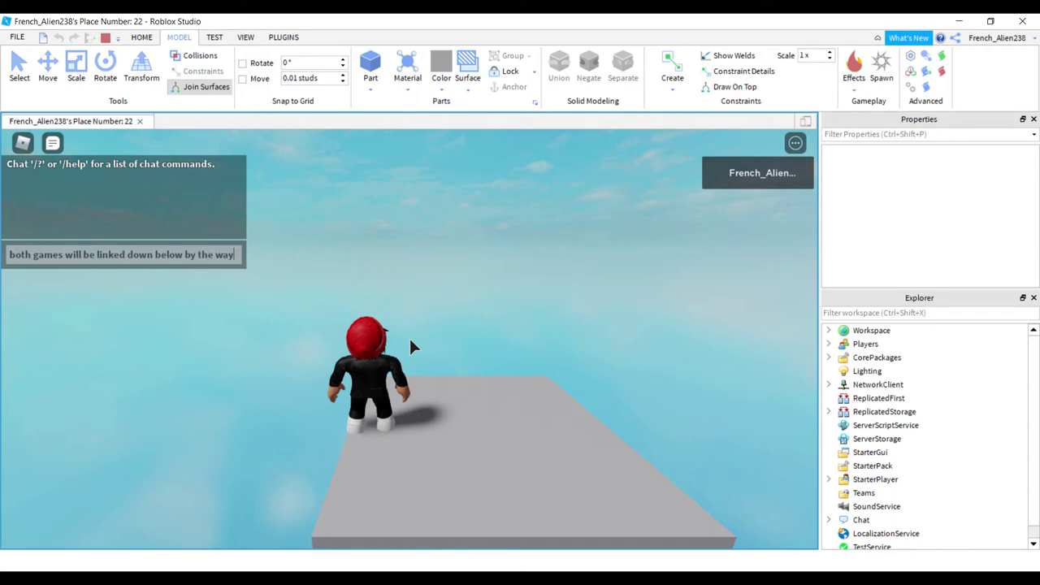
key(Return)
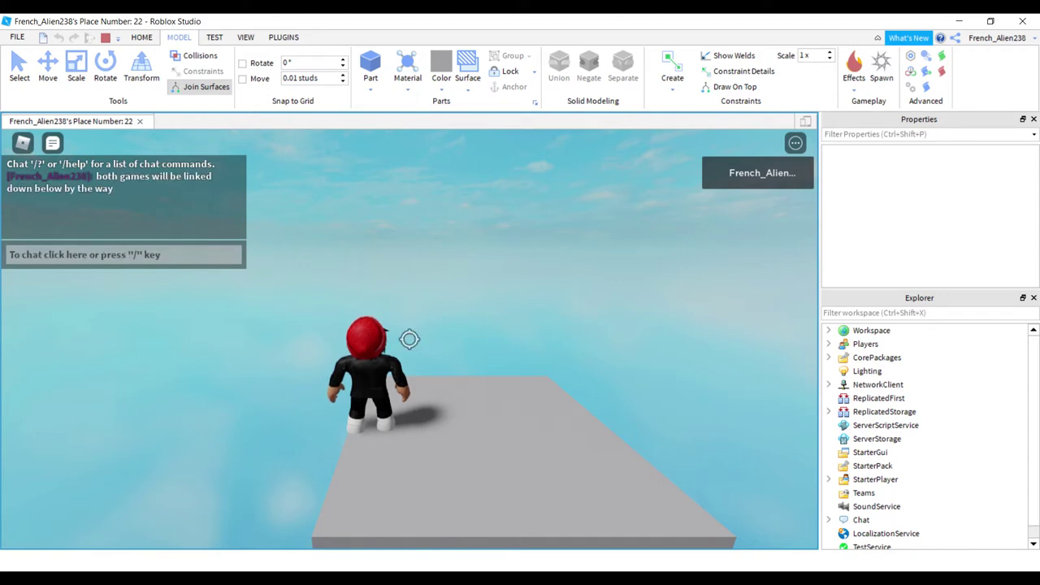
Step: Run the course from the spawn again, jumping across the stepping blocks to the checkpoint before the purple conveyors
key(w)
key(space)
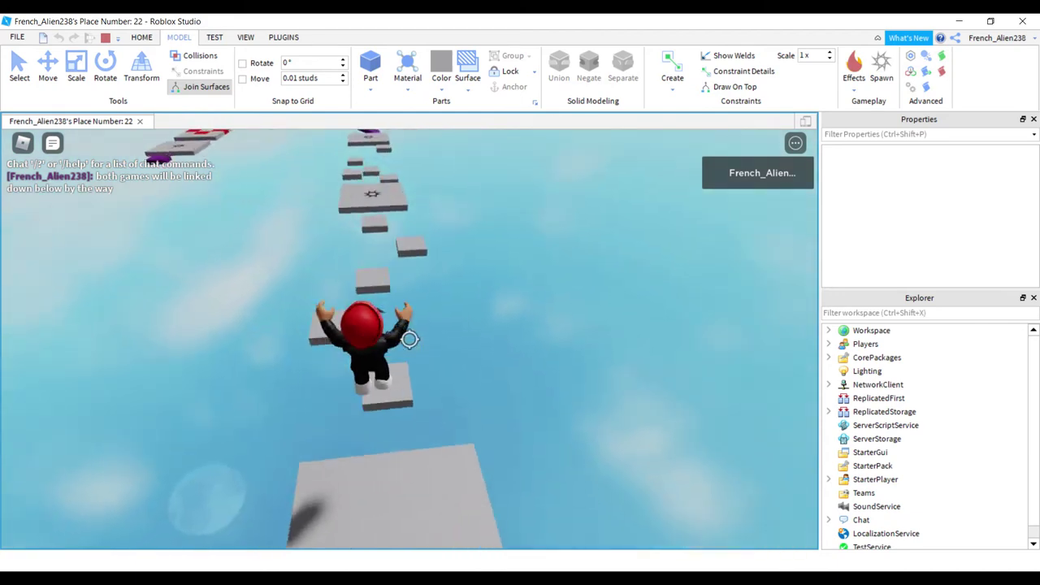
key(w)
key(space)
key(space)
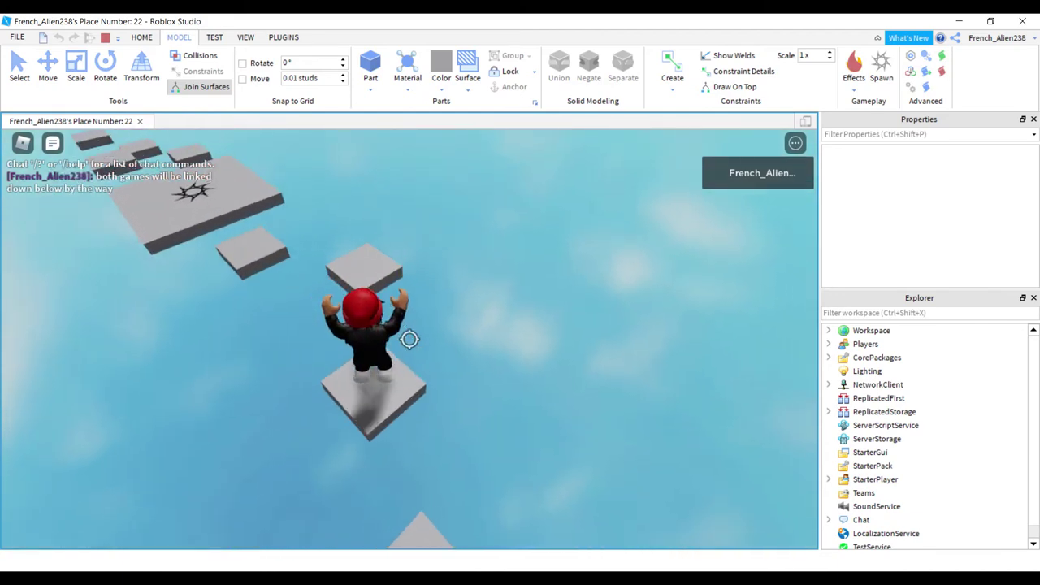
key(w)
key(space)
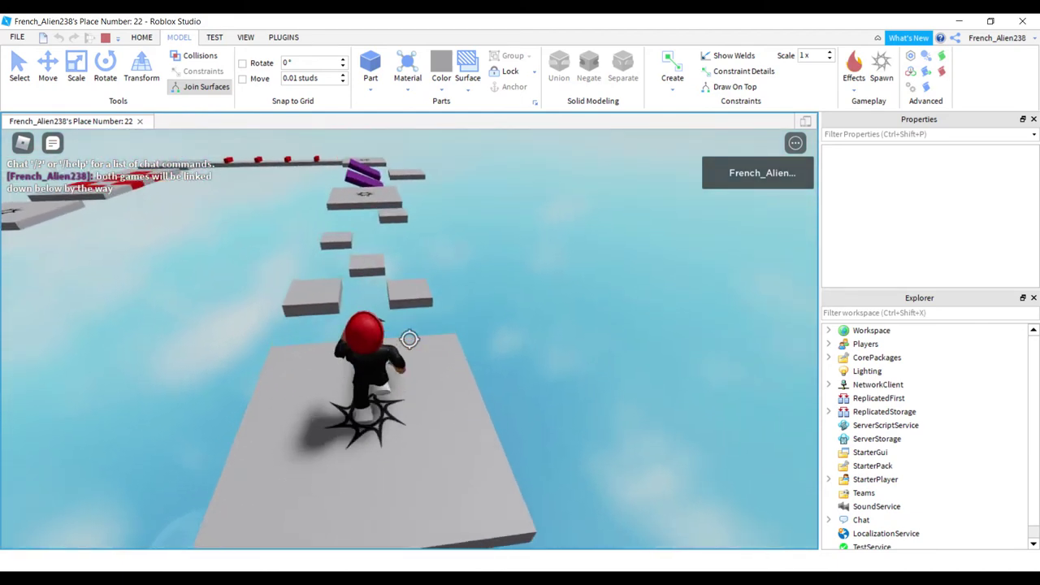
key(w)
key(space)
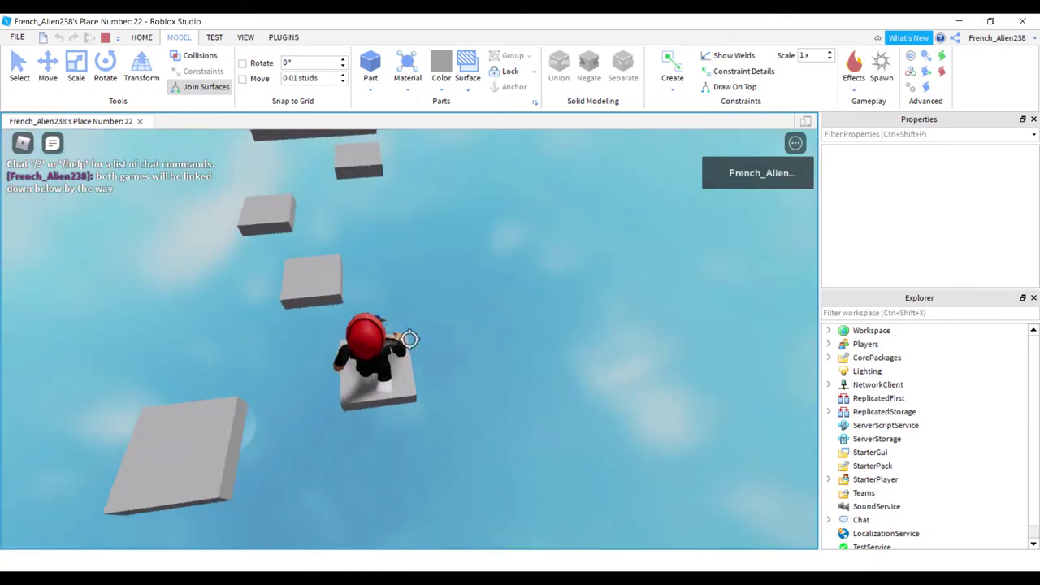
key(w)
key(space)
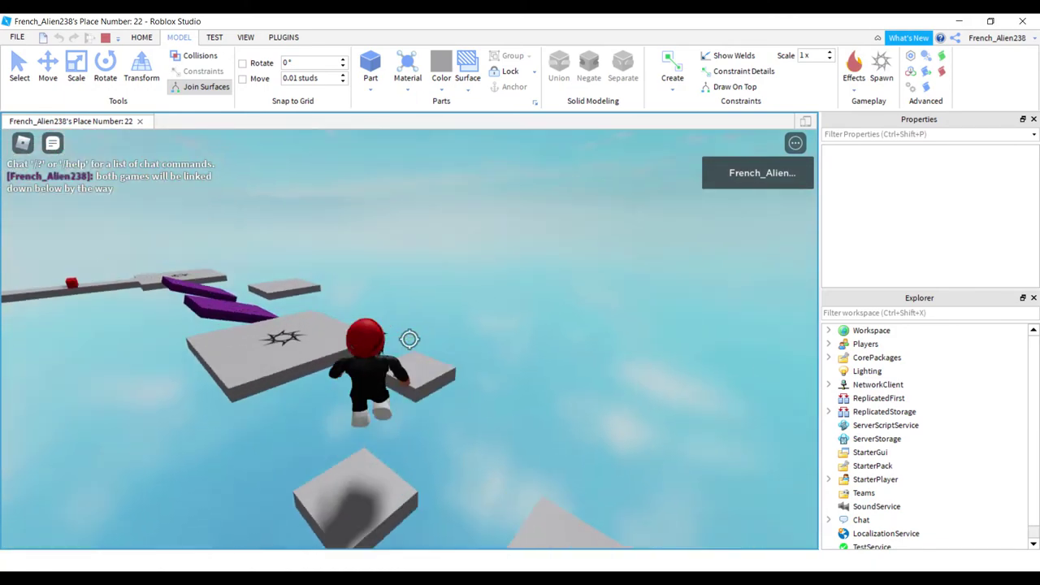
Step: Test the jumps across the two tilted purple conveyors
key(w)
key(space)
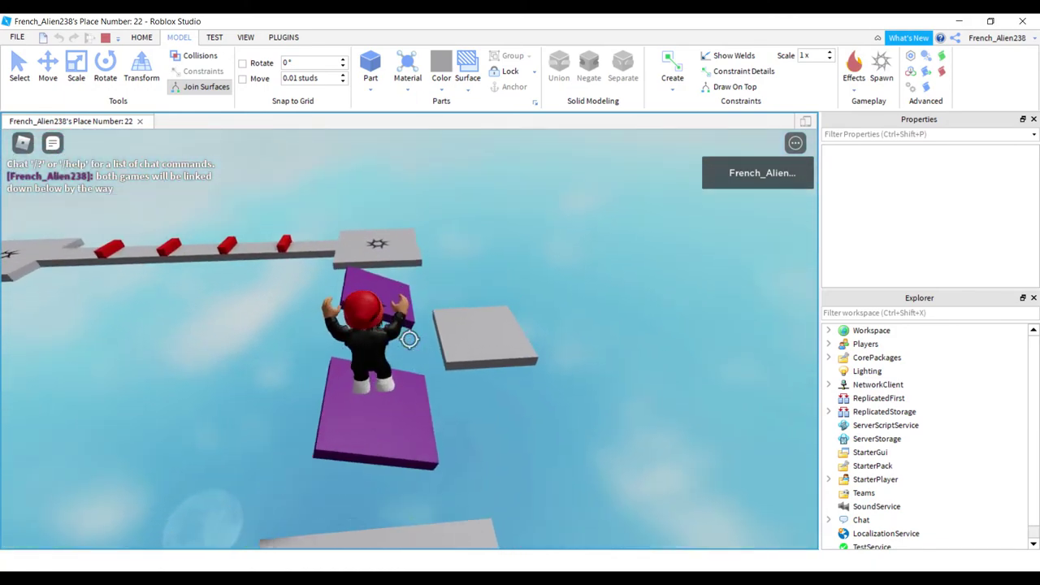
key(w)
key(space)
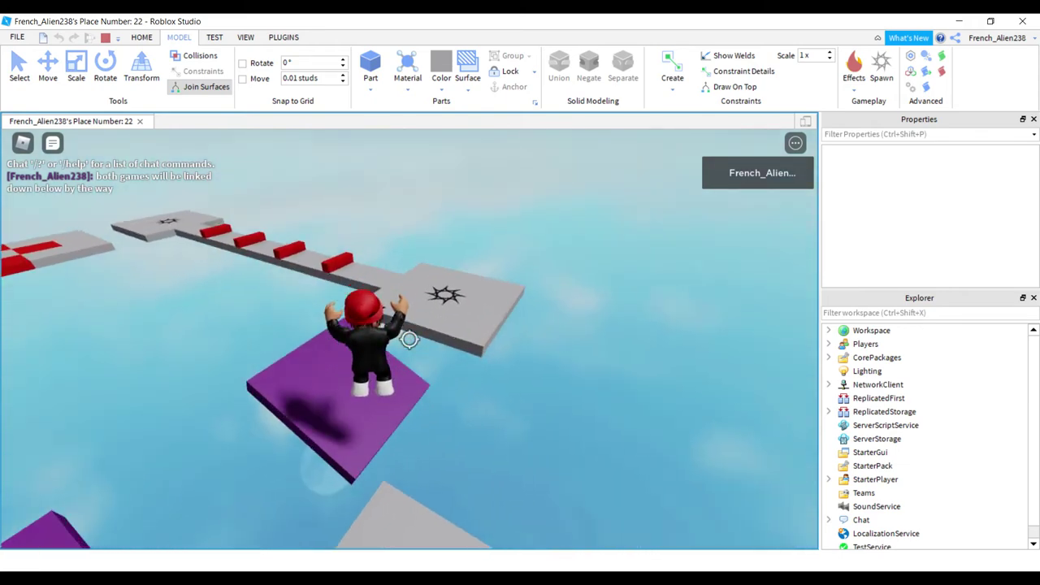
Step: Test the walkway by jumping over its red kill bricks to the checkpoint at its far end
key(w)
key(space)
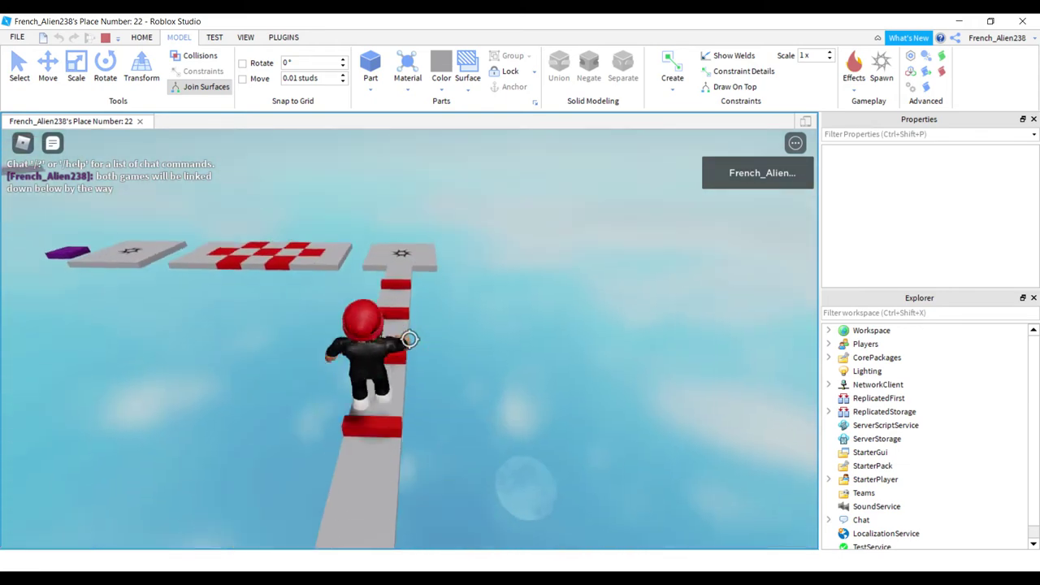
key(w)
key(space)
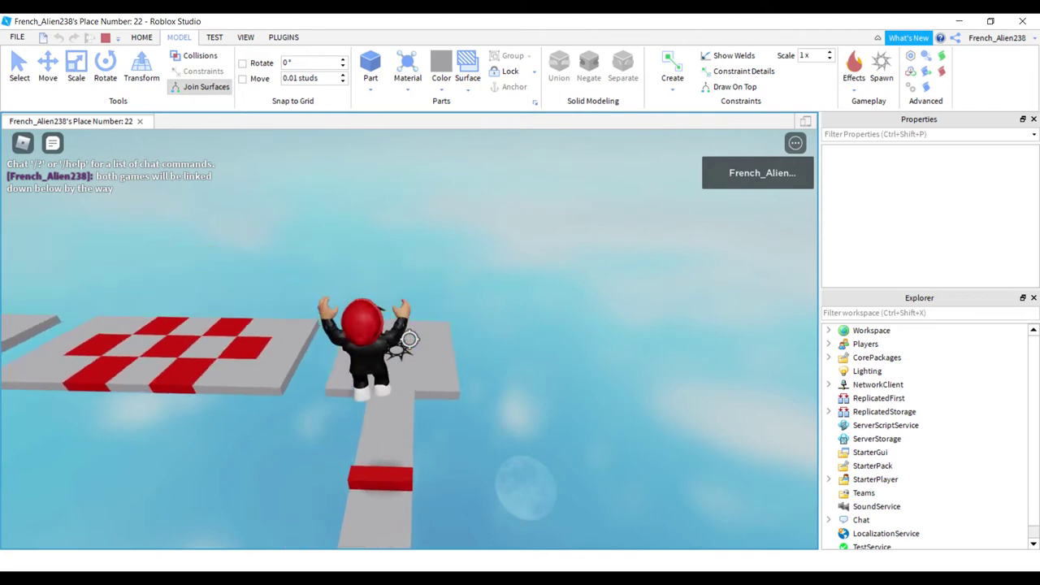
Step: Test the red-and-grey checkered platform, cross the checkpoint behind it, and jump on towards the small purple block
key(w)
key(space)
key(space)
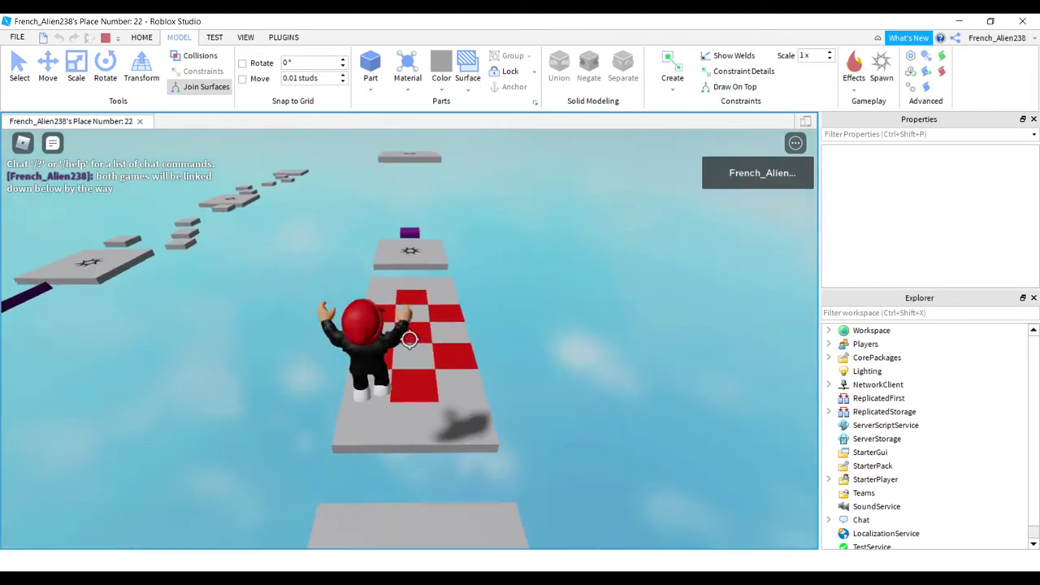
key(w)
key(space)
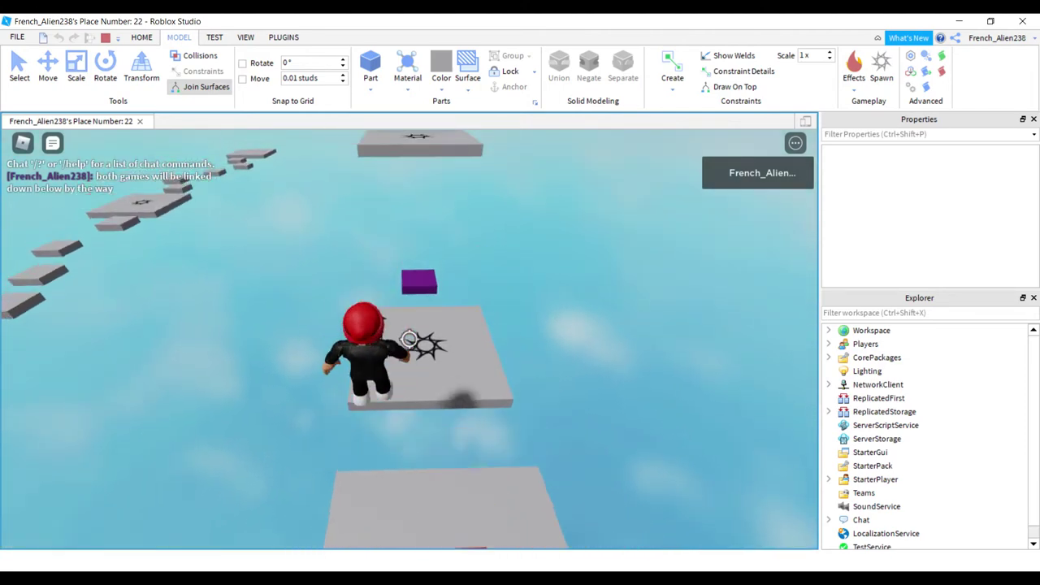
key(w)
key(space)
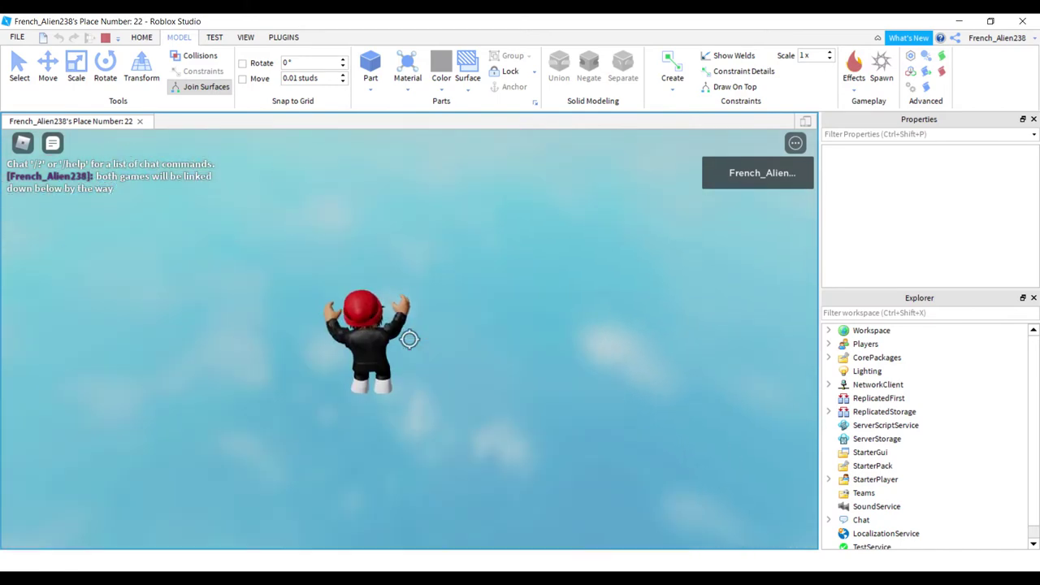
Step: Stop the play test and rotate the first kill brick on the walkway so it sits askew to the others
click(104, 35)
right_drag(452, 221, 453, 220)
key(w)
click(481, 280)
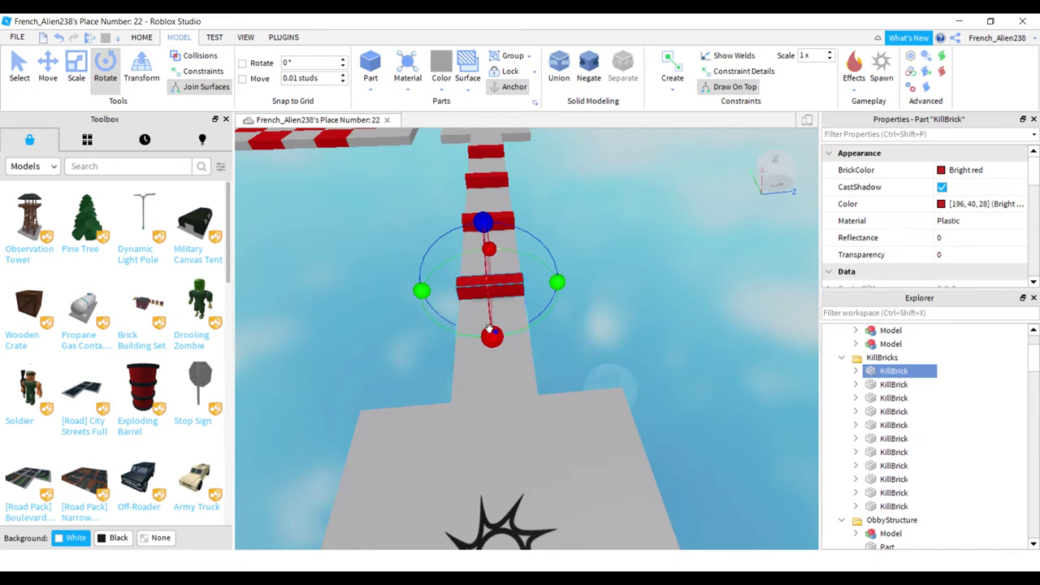
drag(492, 334, 455, 342)
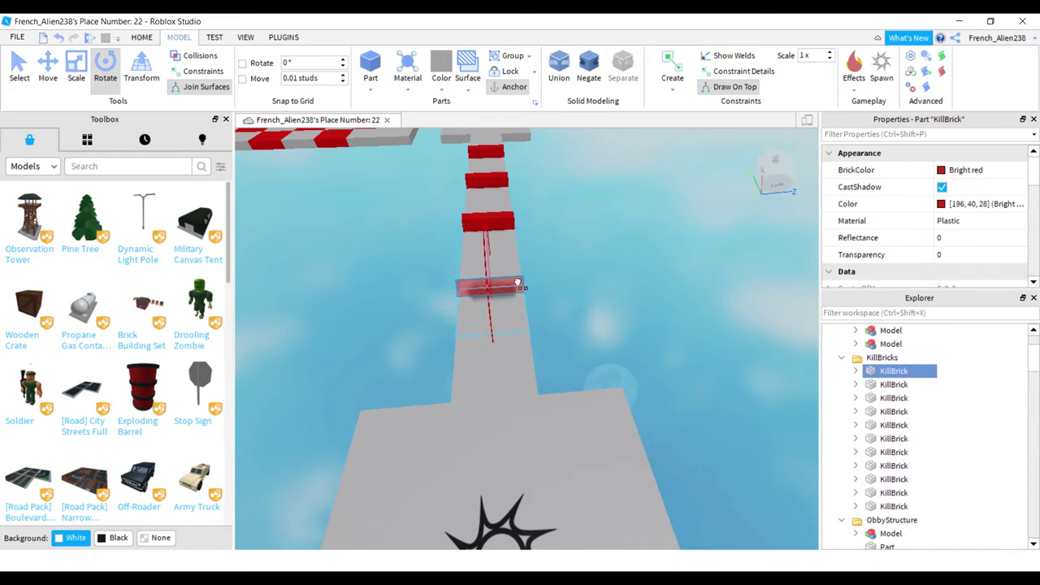
drag(505, 297, 504, 302)
right_drag(500, 350, 500, 349)
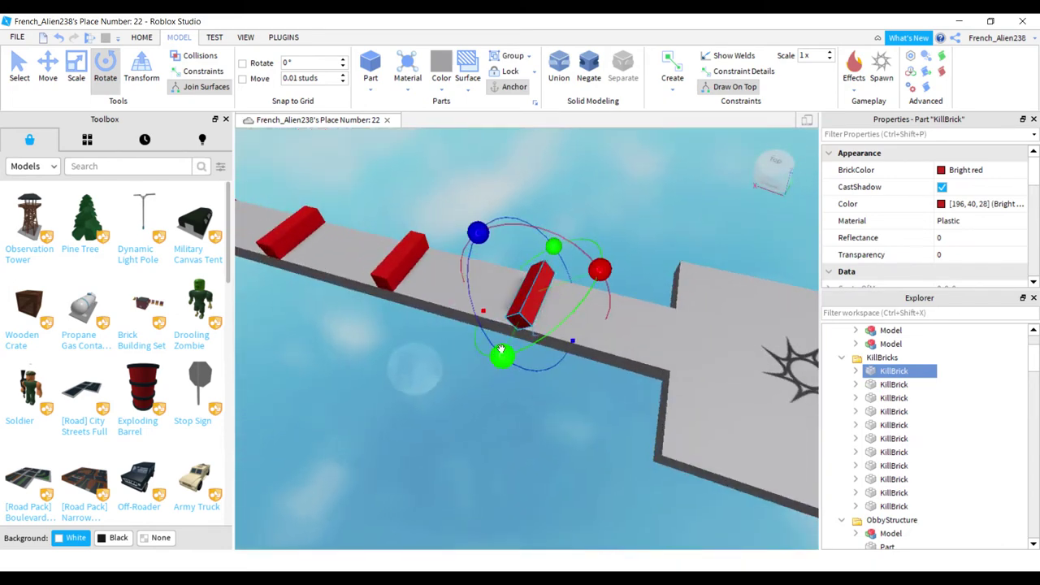
drag(479, 234, 673, 334)
Step: Rotate the second kill brick on the walkway so it lies diagonally across the path
key(a)
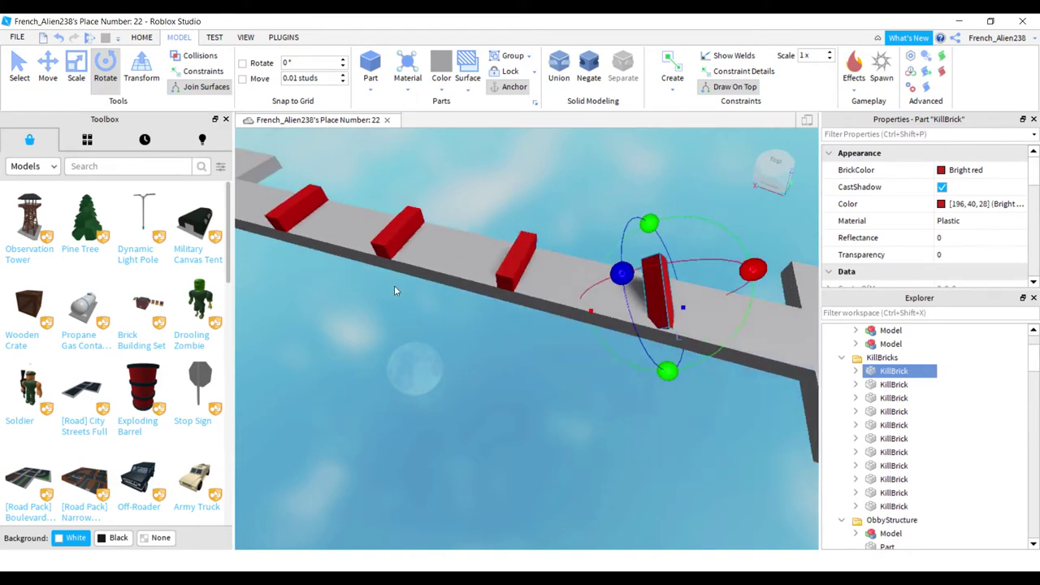
click(514, 251)
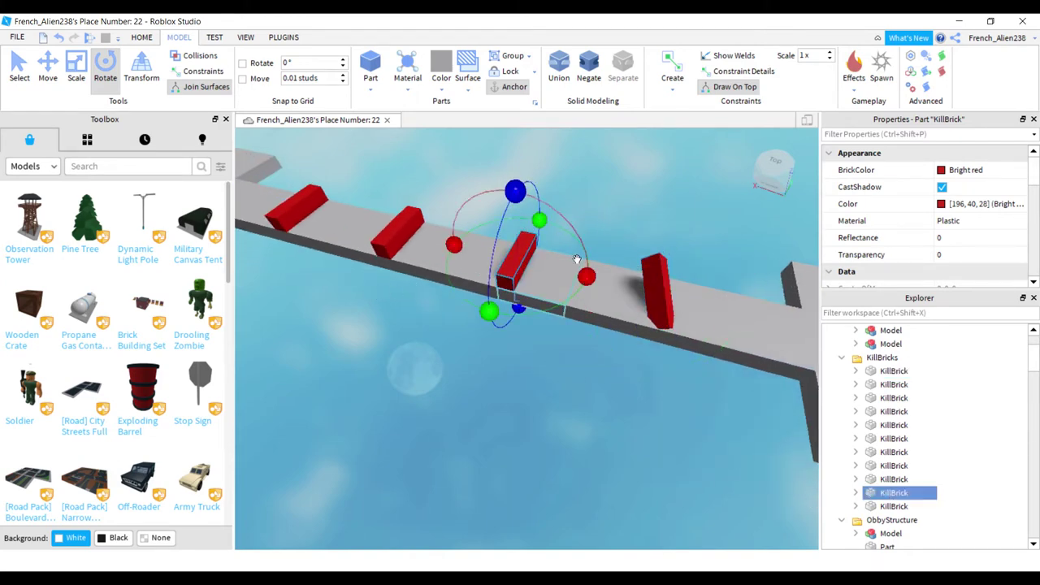
drag(536, 244, 455, 237)
drag(584, 274, 582, 283)
click(493, 388)
Step: Rotate the third kill brick on the walkway so it slants the opposite way to the second one
right_drag(493, 388, 490, 391)
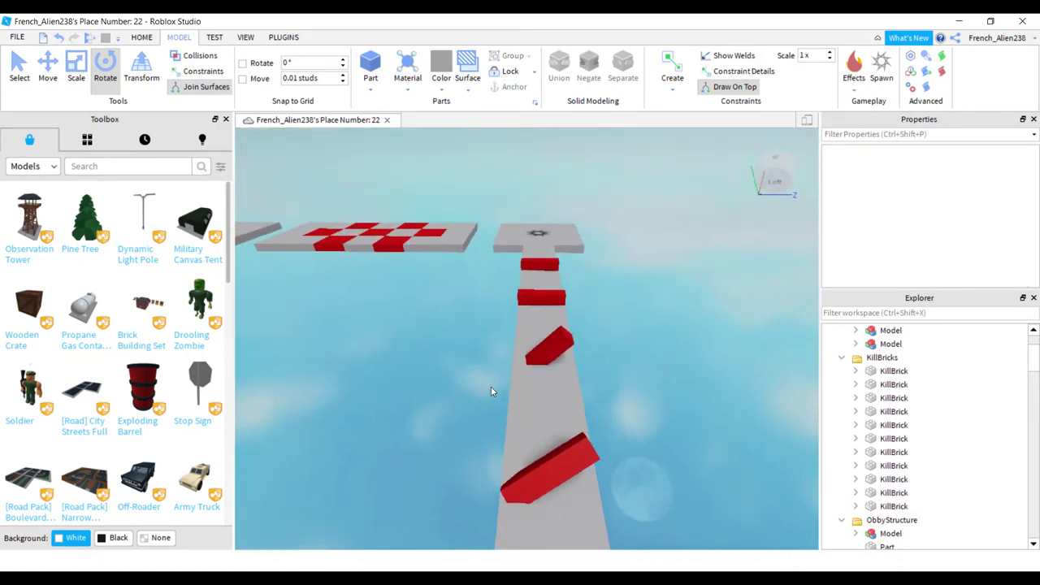
click(541, 297)
drag(541, 311, 548, 330)
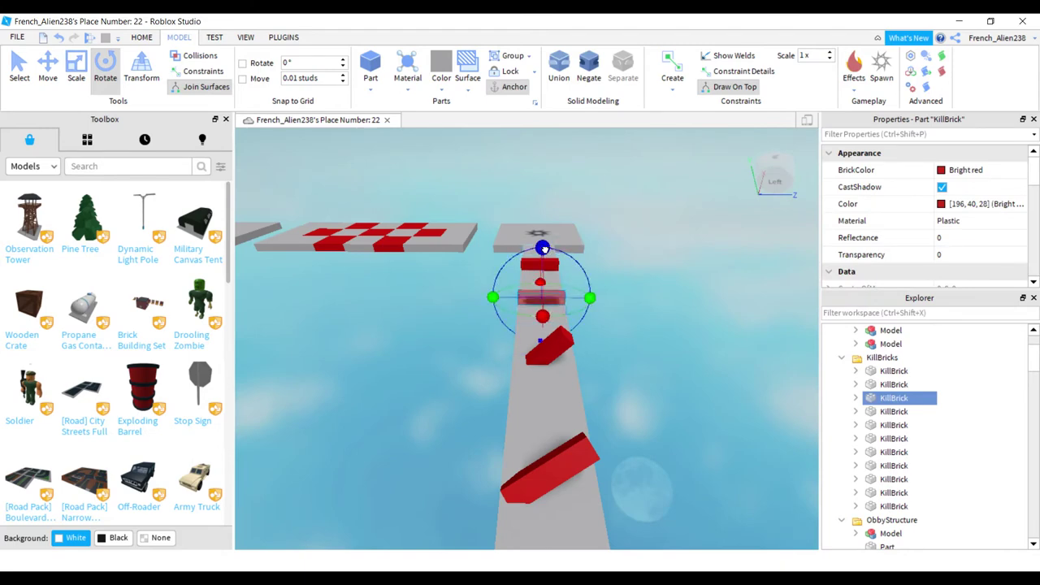
drag(543, 248, 333, 356)
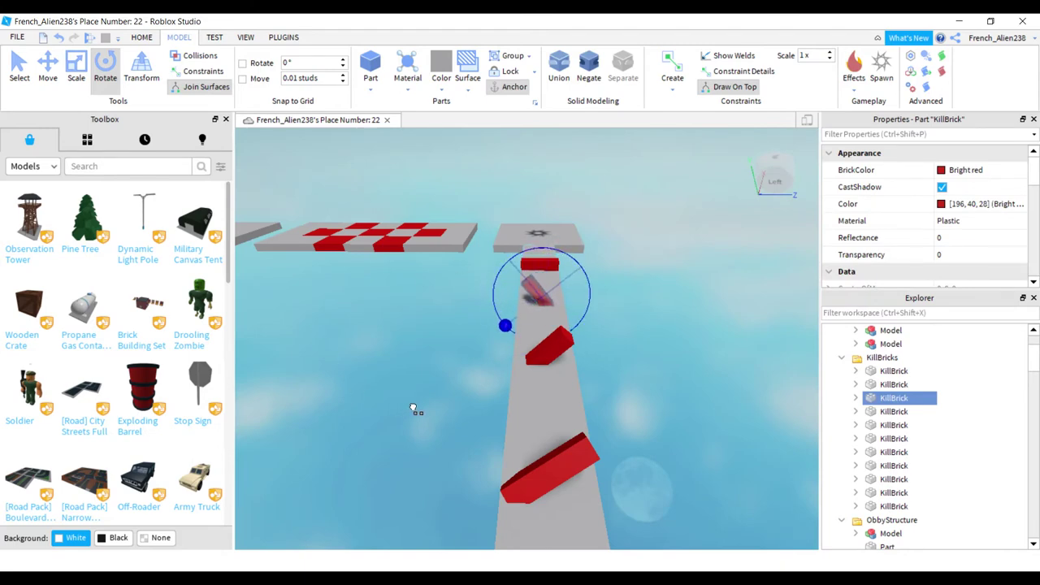
drag(414, 408, 449, 414)
Step: Open a gap in the walkway between the third and fourth kill bricks by shortening the grey segments there
key(w)
right_drag(449, 385, 448, 385)
key(d)
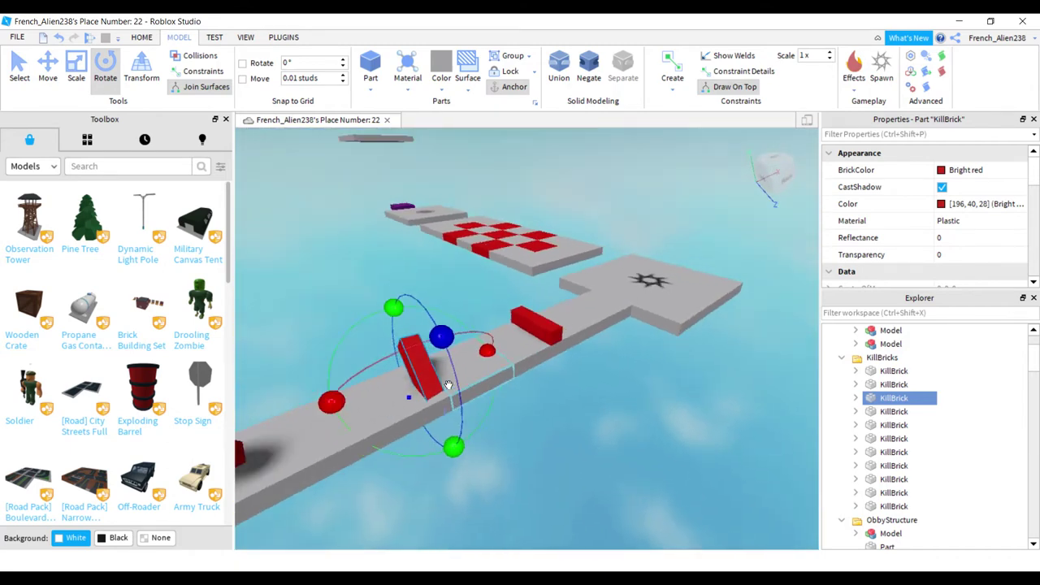
key(s)
click(515, 390)
click(506, 367)
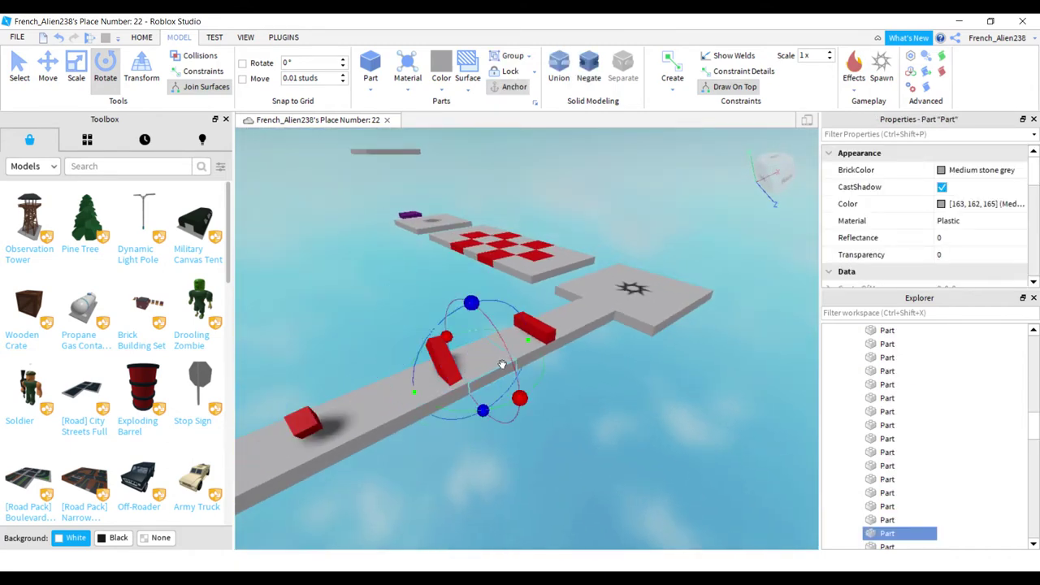
click(54, 71)
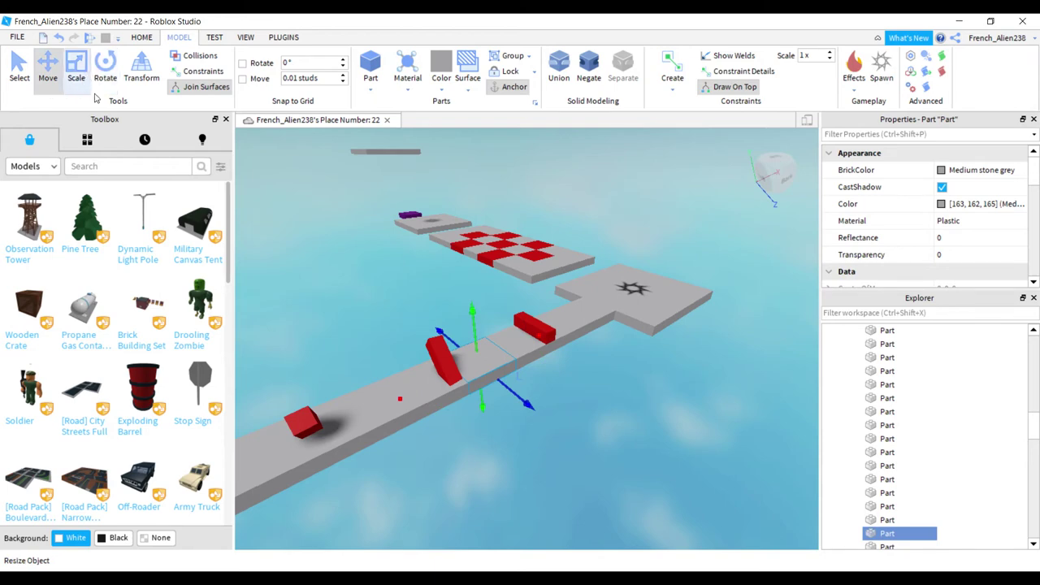
click(76, 69)
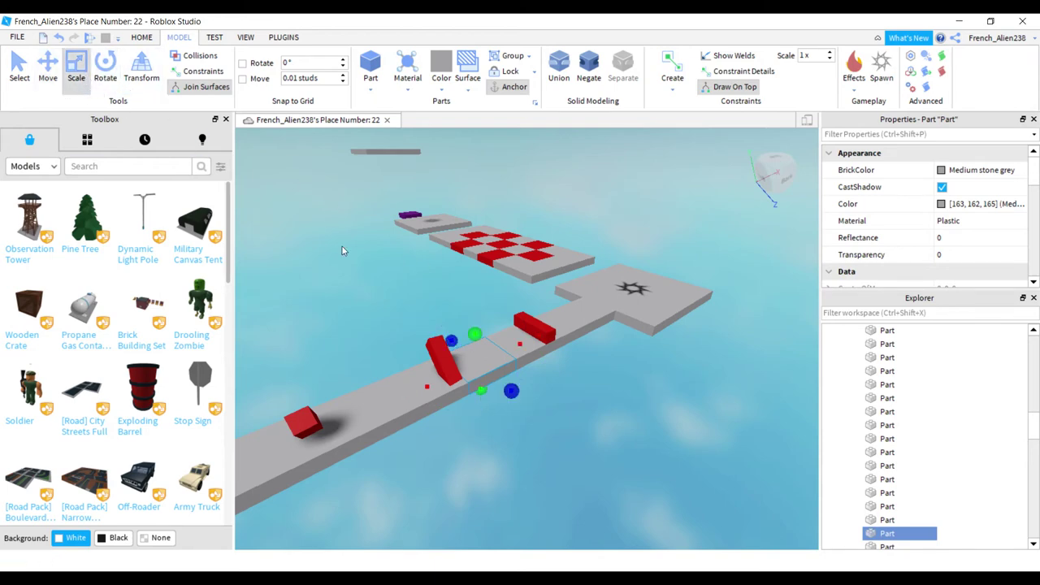
click(510, 358)
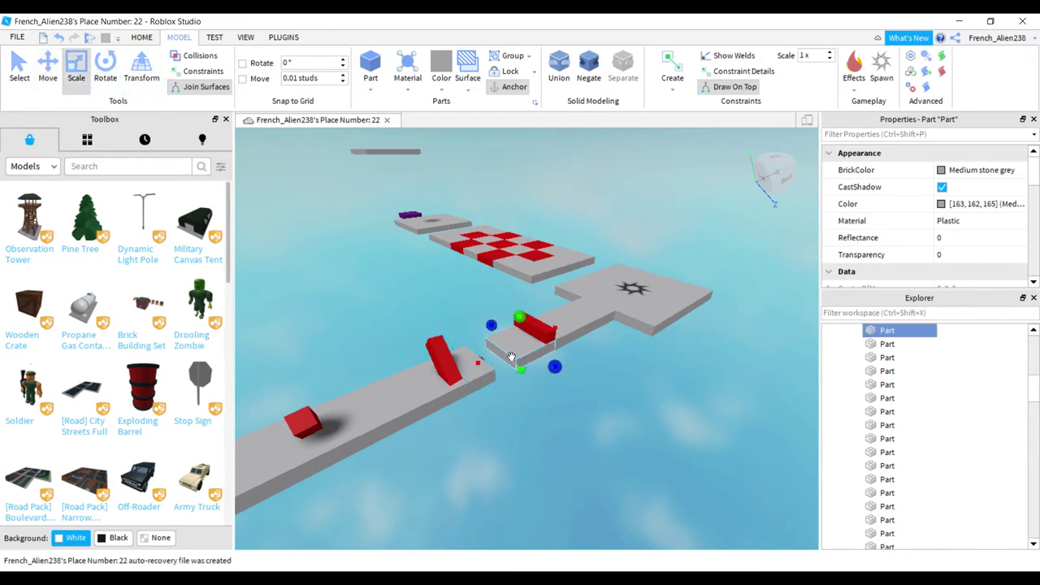
drag(480, 358, 491, 356)
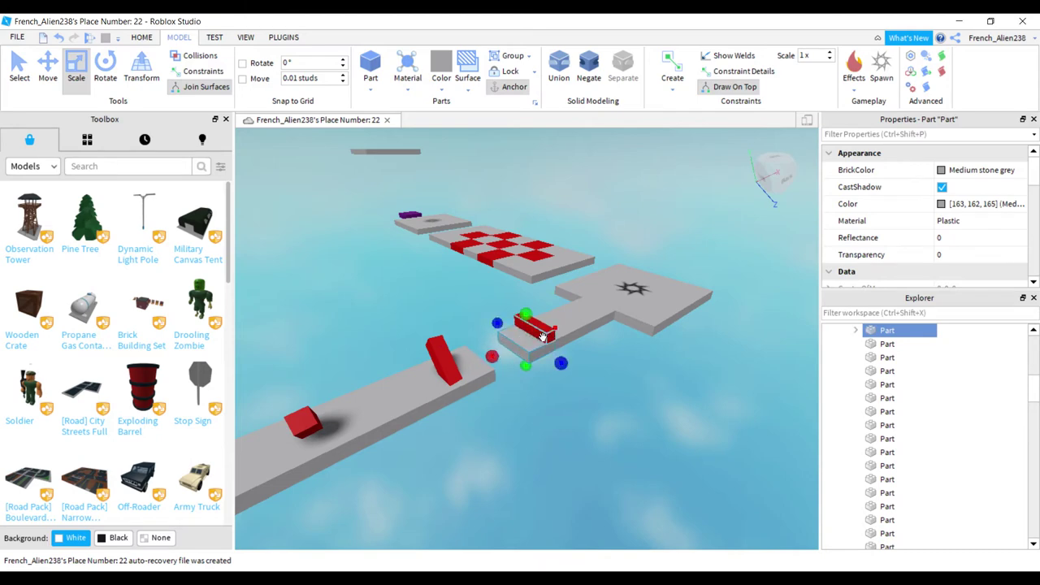
Step: Start a play test from the checkpoint in front of the kill-brick walkway
right_drag(529, 444, 515, 420)
key(a)
scroll(515, 419, down, 5)
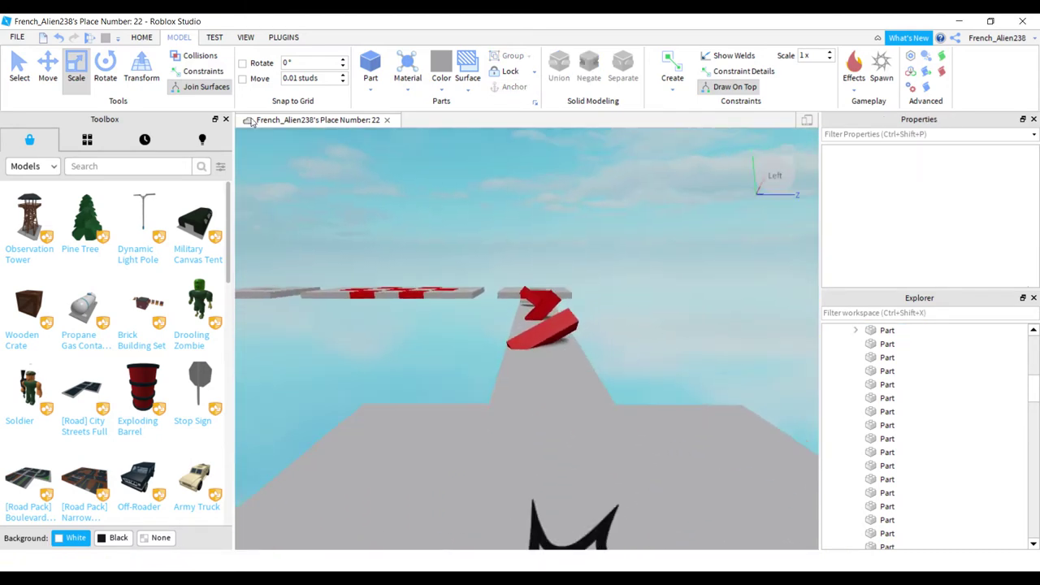
click(214, 38)
right_drag(313, 137, 314, 140)
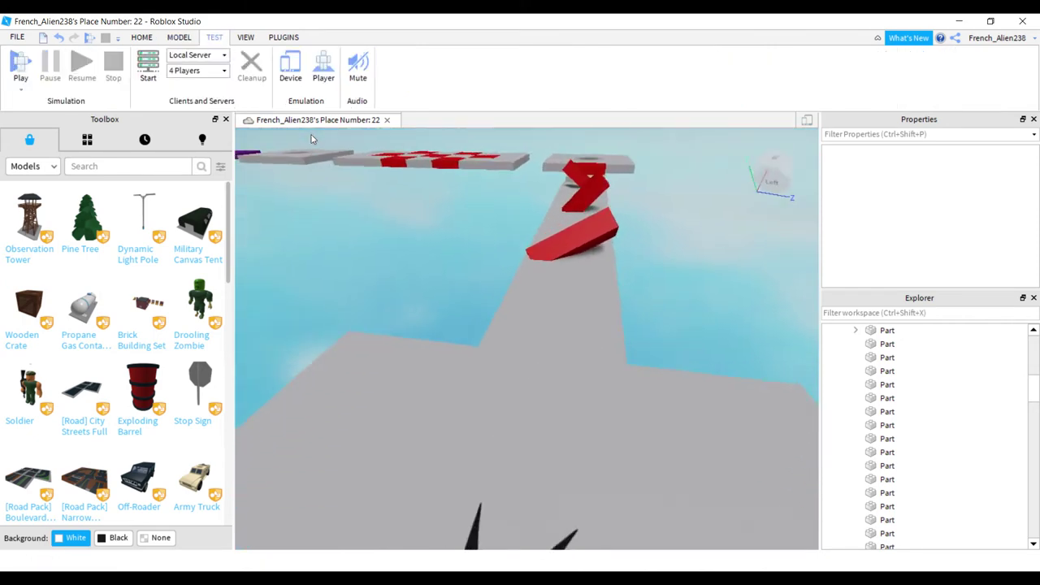
scroll(313, 140, down, 3)
click(31, 89)
click(46, 119)
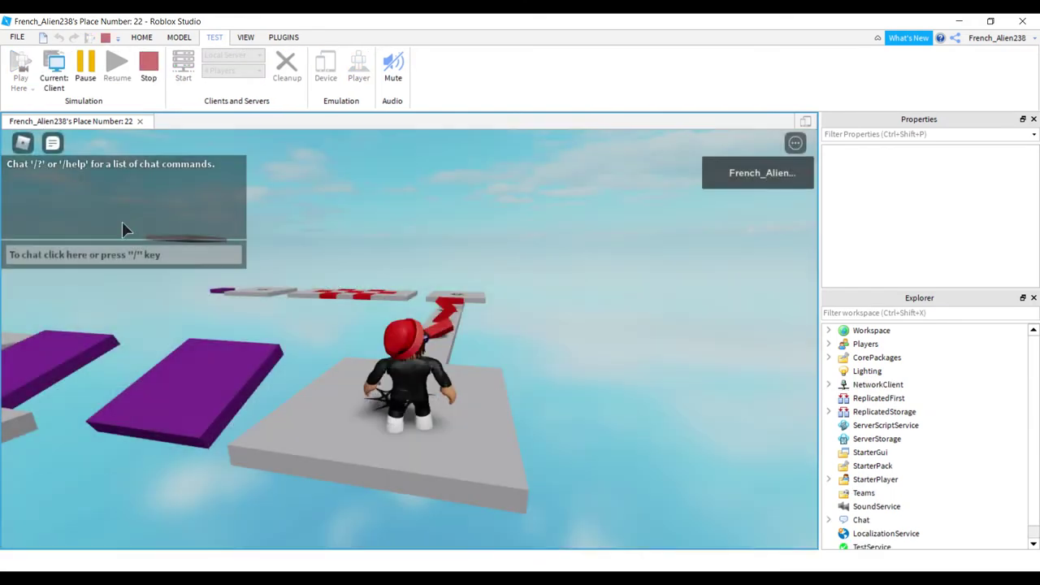
Step: Test the walkway by jumping its angled kill bricks and the gap to the far checkpoint, and end the play test
right_drag(339, 330, 339, 330)
key(w)
key(space)
key(space)
key(space)
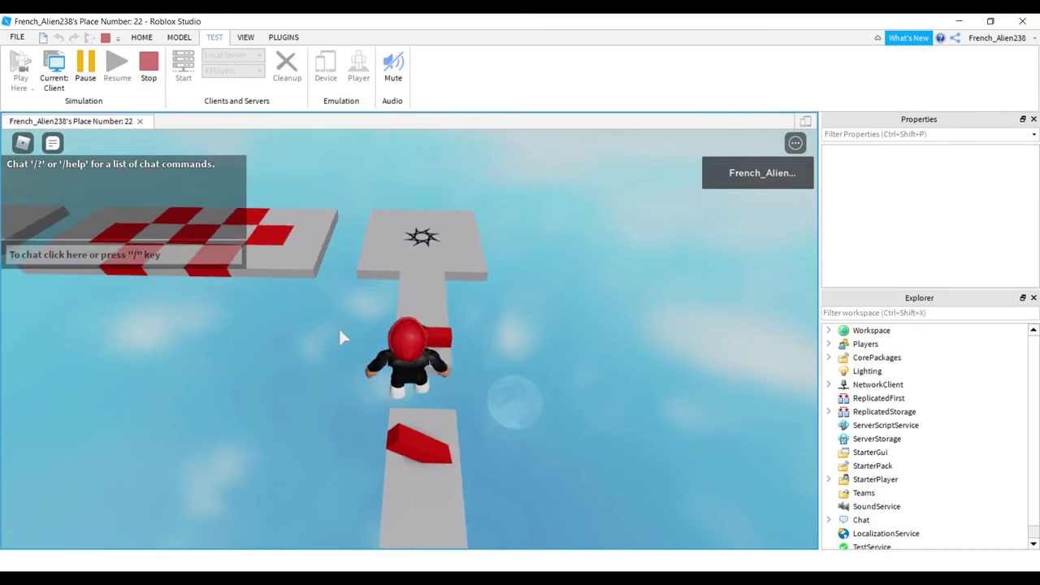
key(space)
key(space)
key(space)
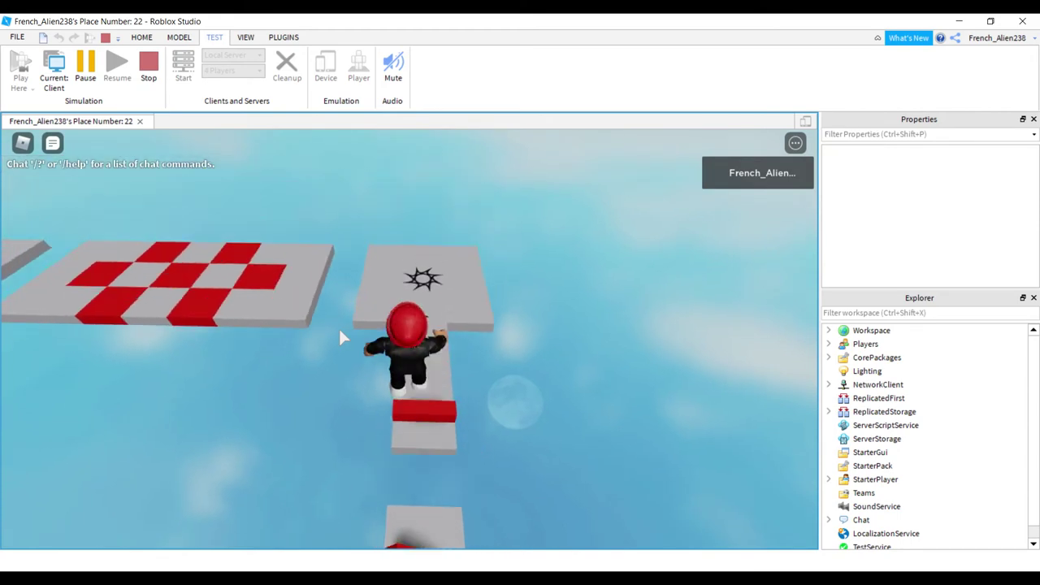
right_drag(340, 329, 340, 330)
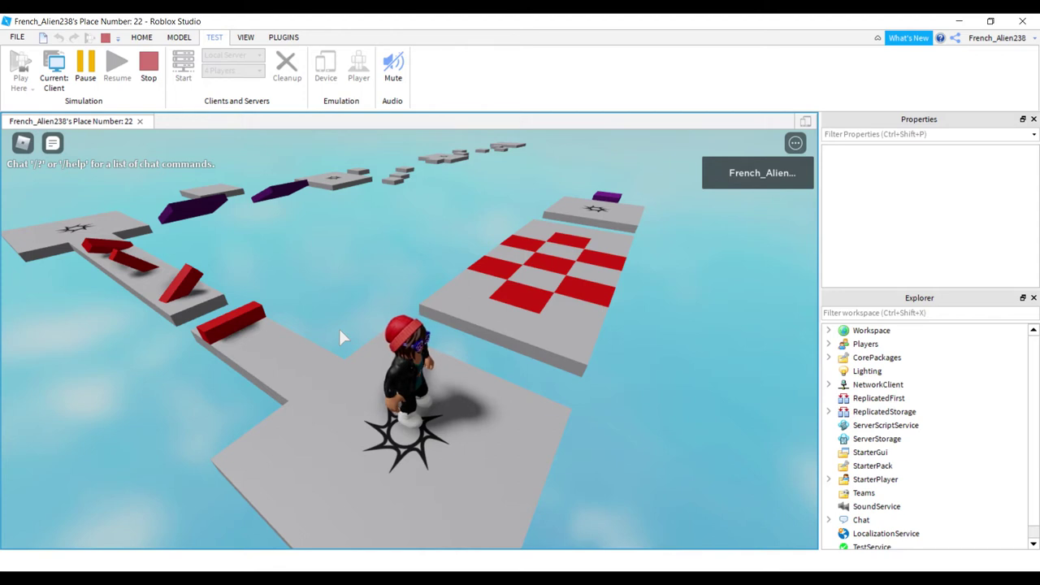
key(s)
key(w)
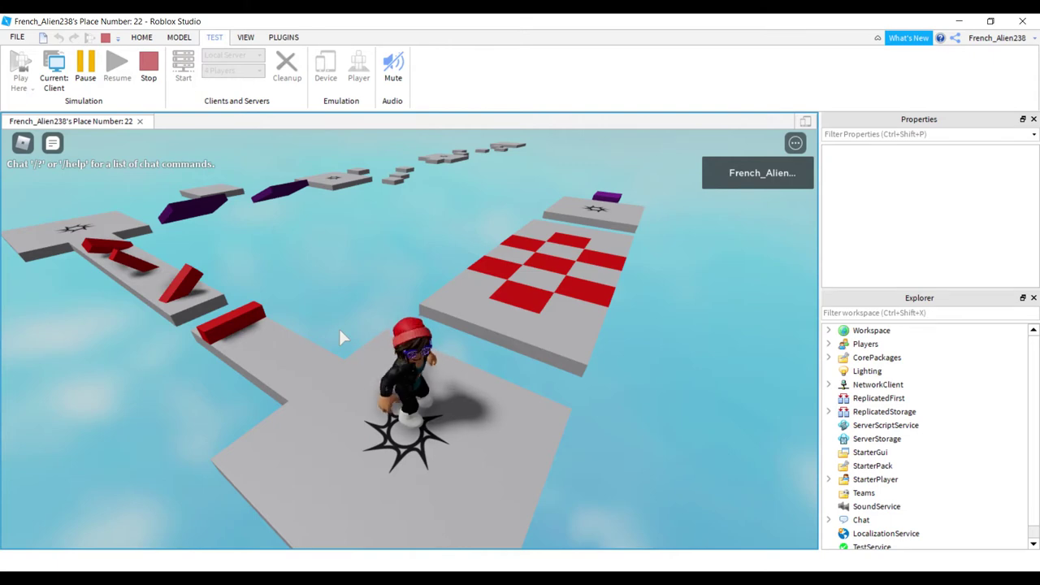
click(144, 84)
click(144, 80)
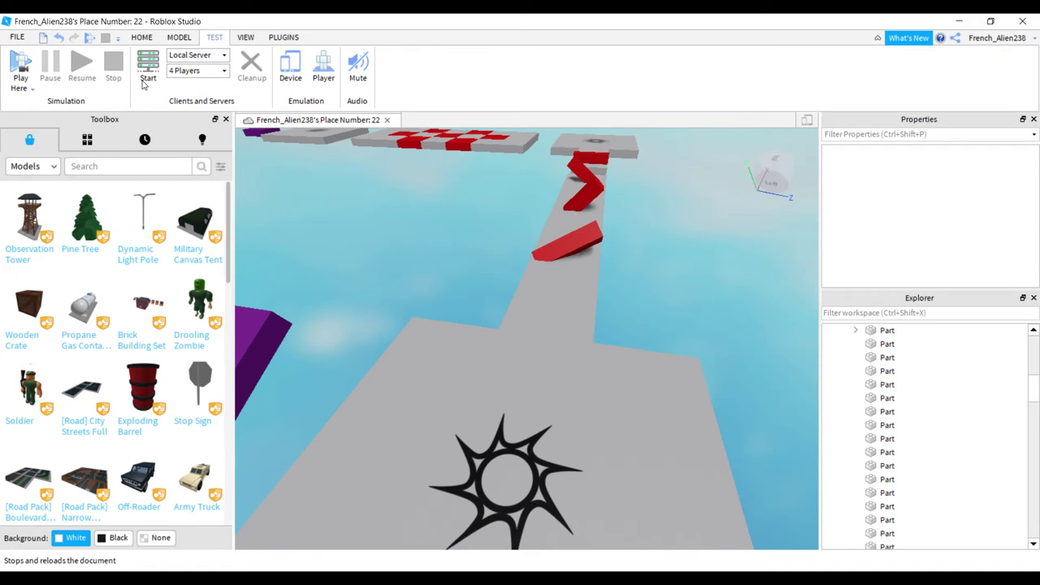
Step: Recolor the middle-row kill brick on one outer edge of the checkered platform to Cool yellow
right_drag(418, 188, 418, 188)
key(w)
key(s)
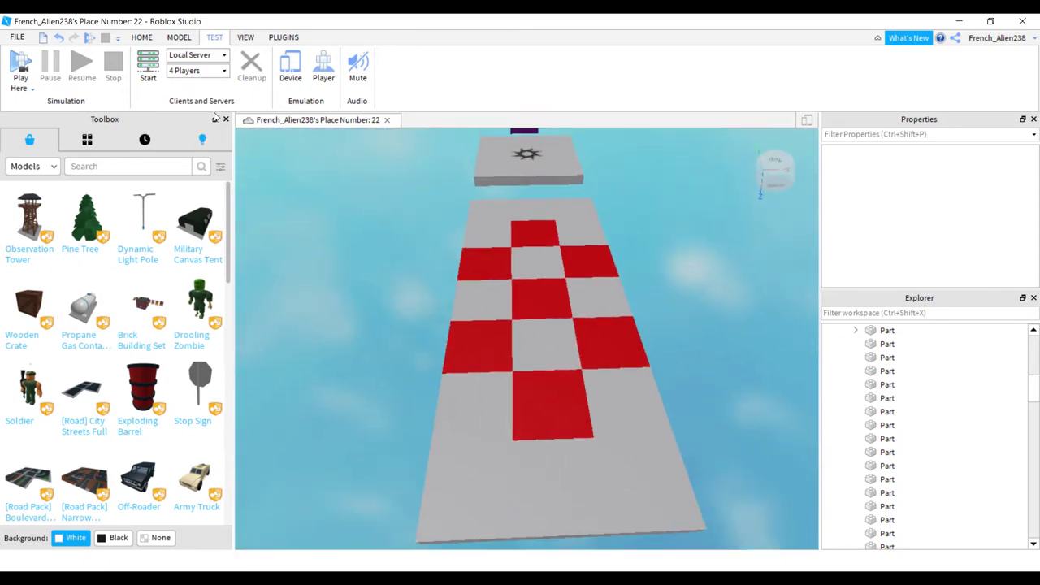
click(141, 37)
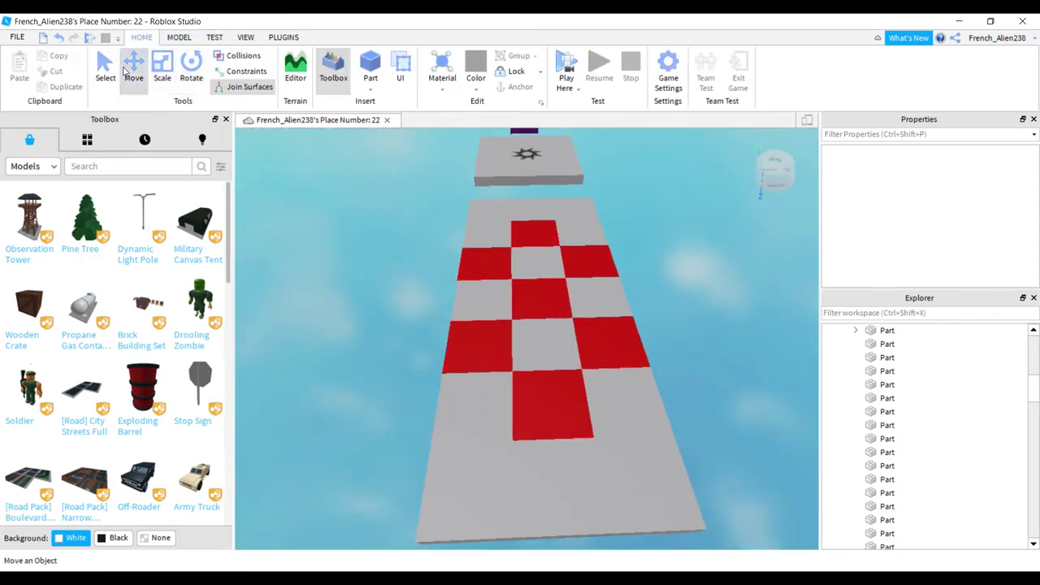
click(546, 351)
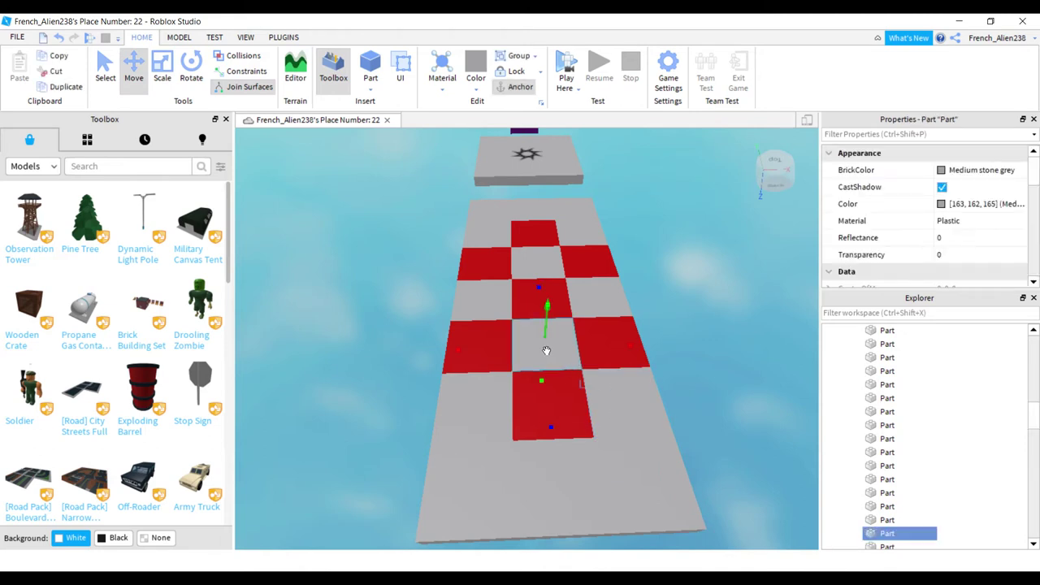
click(699, 273)
right_drag(699, 272, 700, 276)
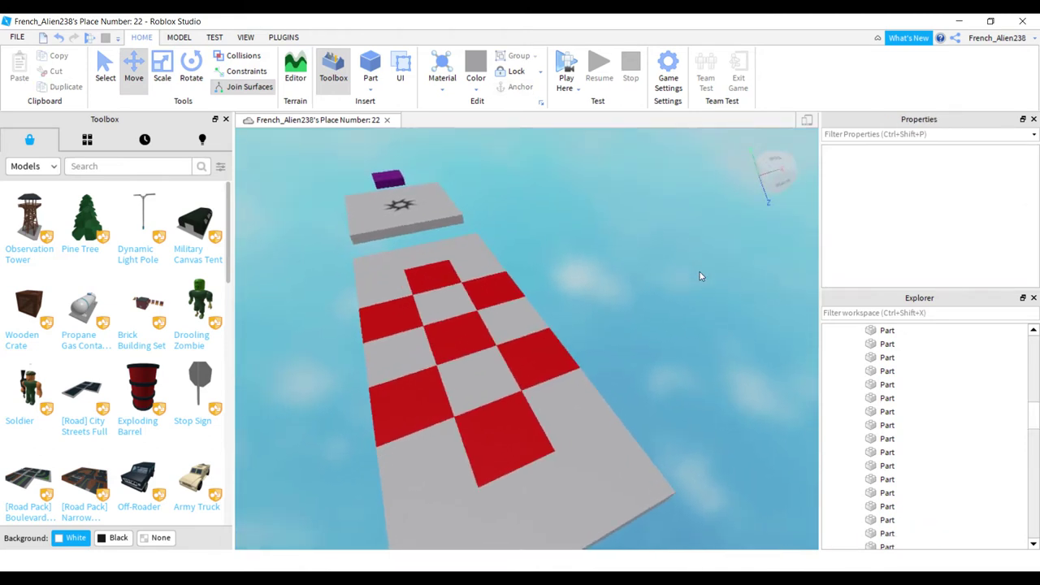
click(525, 358)
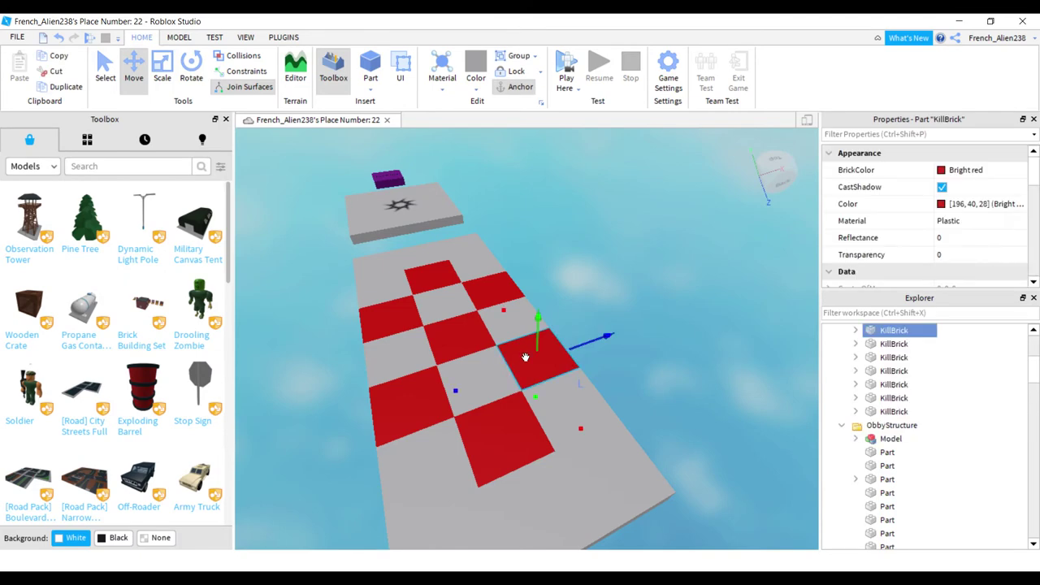
click(473, 95)
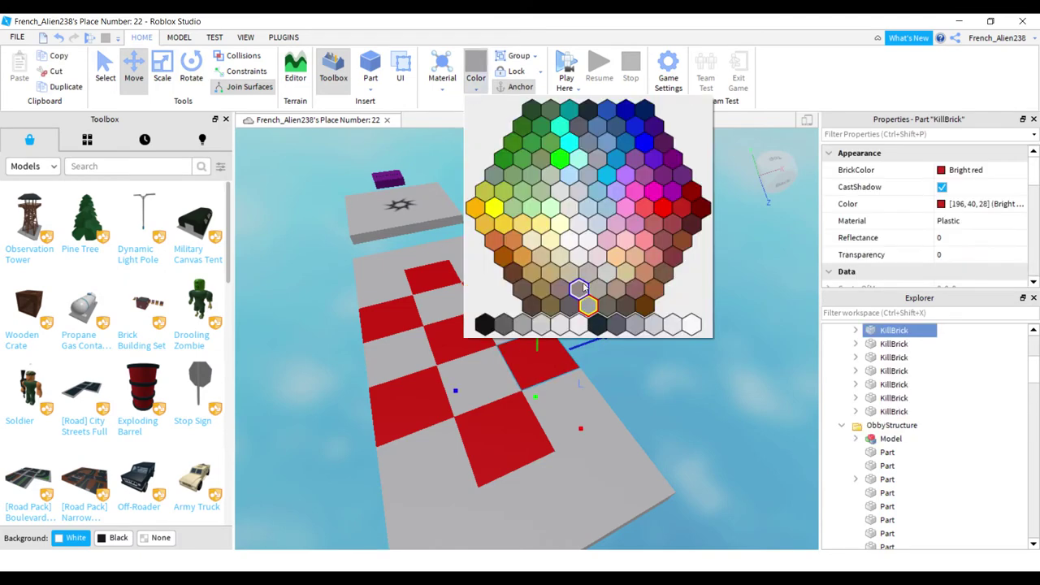
click(547, 224)
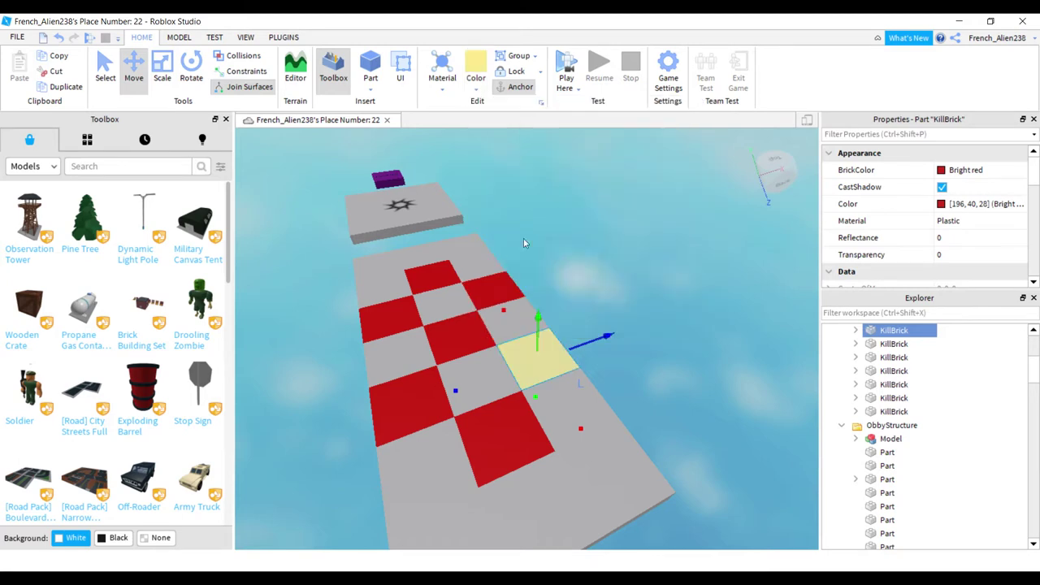
Step: Apply Cool yellow to the checkered platform's central kill brick and to the one diagonally beyond it on the opposite edge
click(480, 326)
click(476, 69)
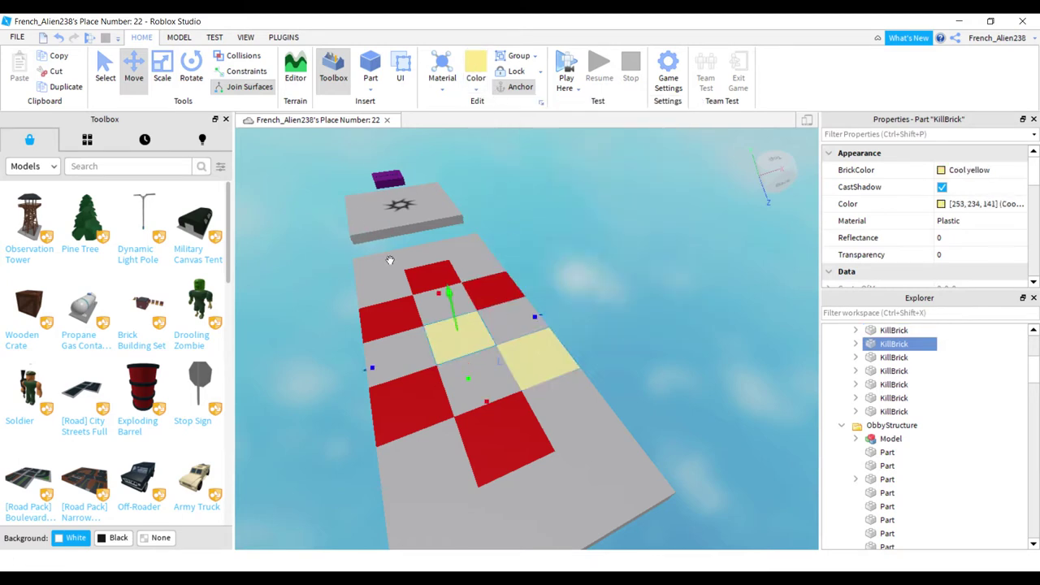
click(379, 311)
click(476, 72)
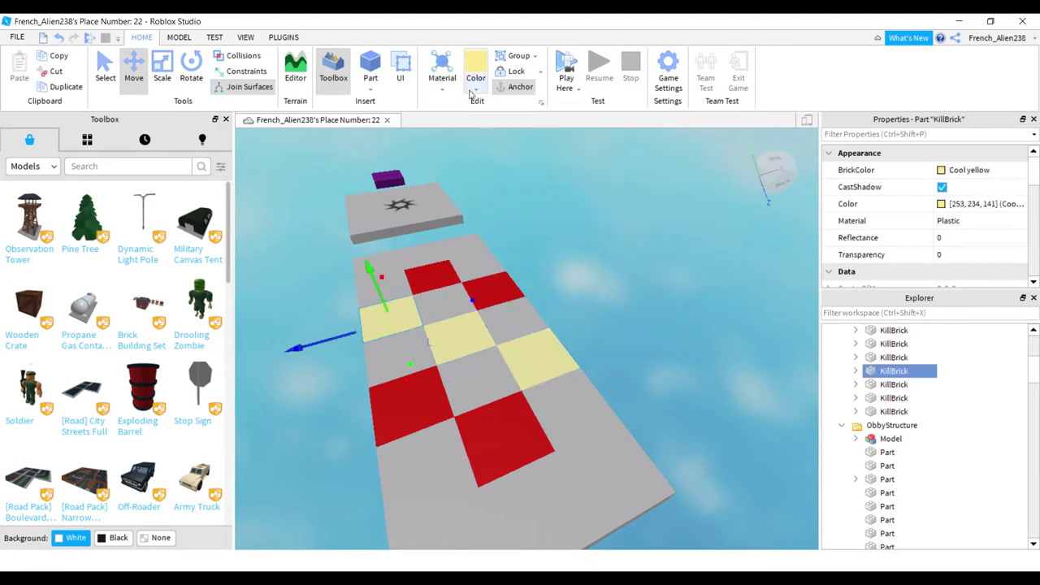
Step: Recolor the two red kill bricks nearest the purple block's checkpoint to CGA brown
click(439, 273)
click(482, 87)
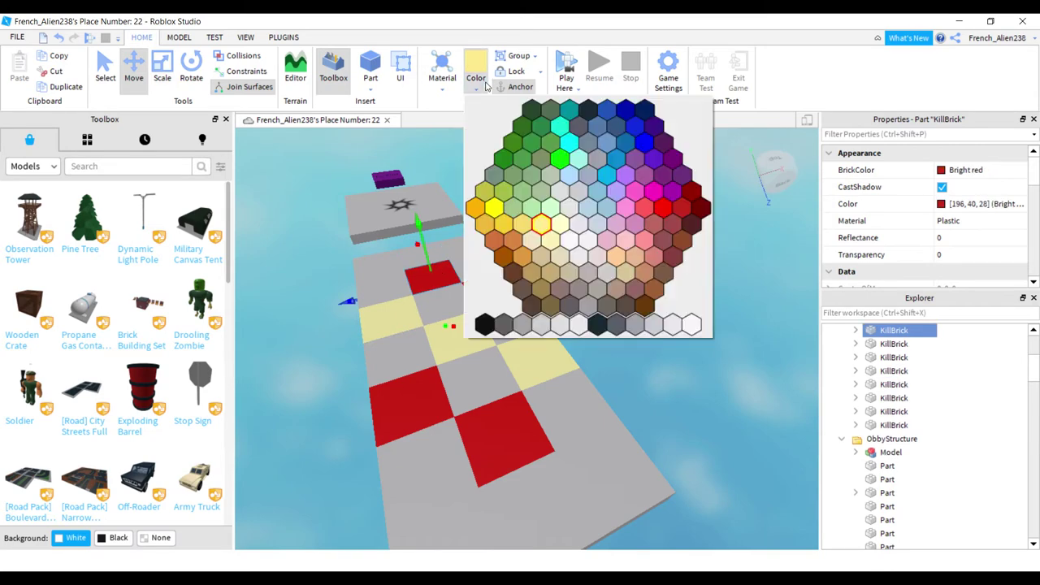
click(504, 258)
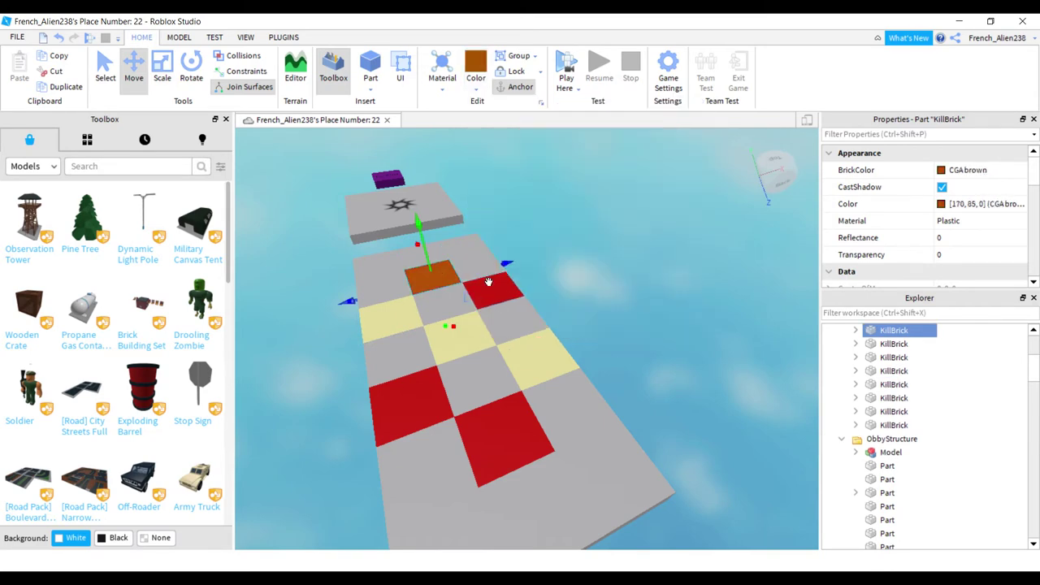
click(491, 289)
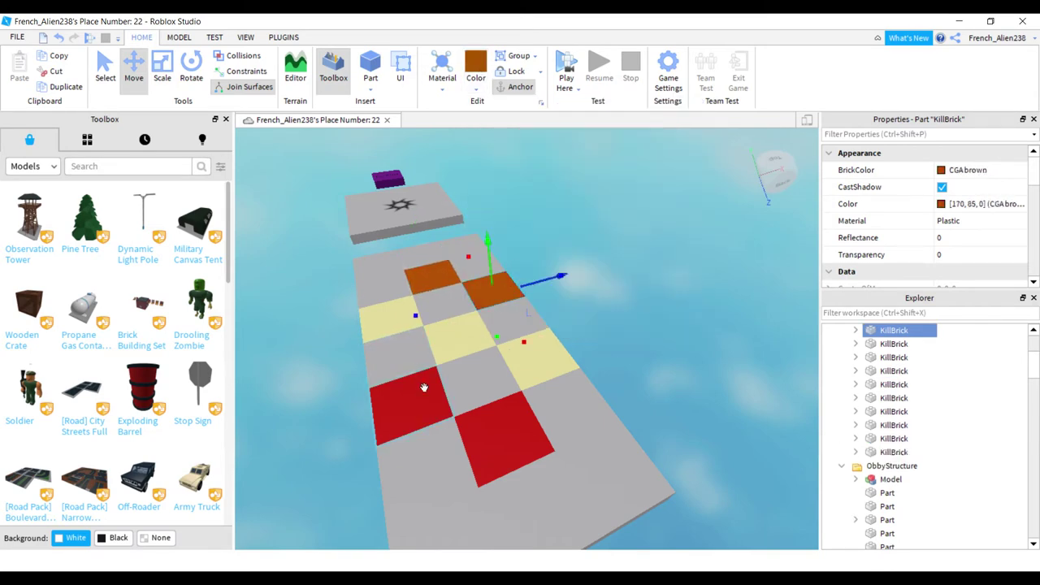
Step: Apply CGA brown to the two remaining red kill bricks at the near end of the checkered platform
click(423, 387)
click(479, 58)
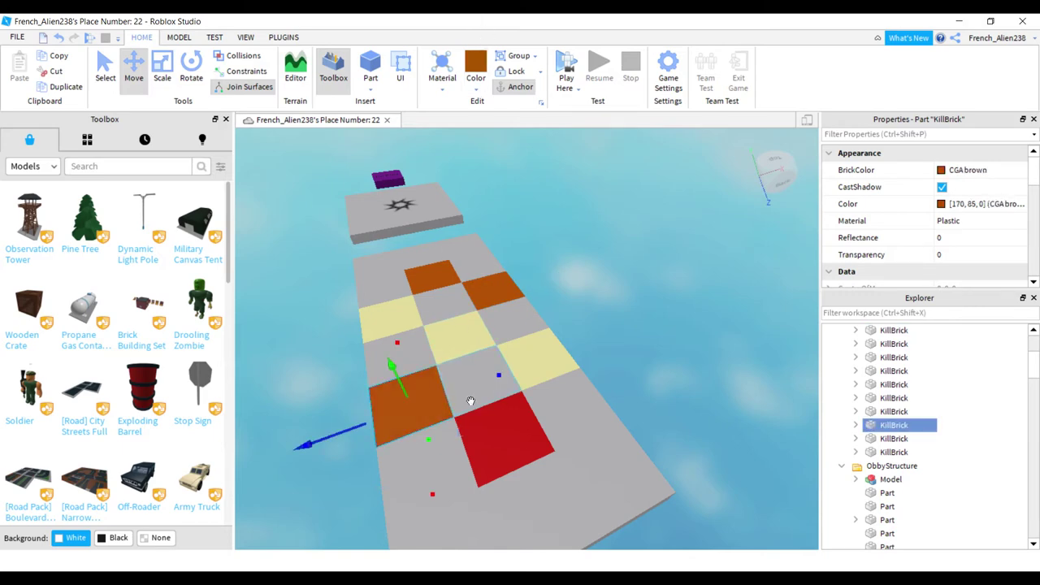
click(493, 331)
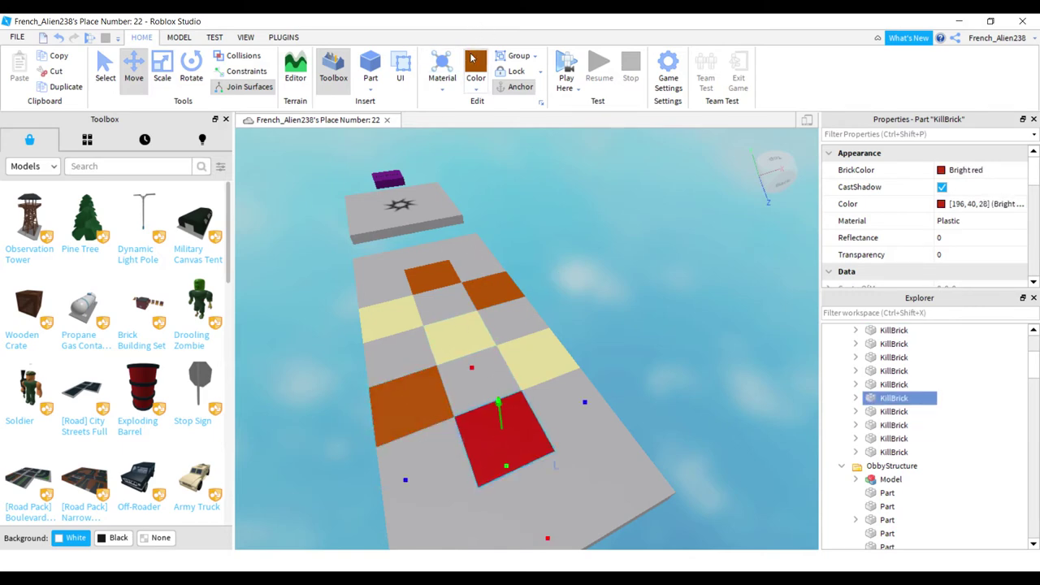
click(473, 60)
click(605, 273)
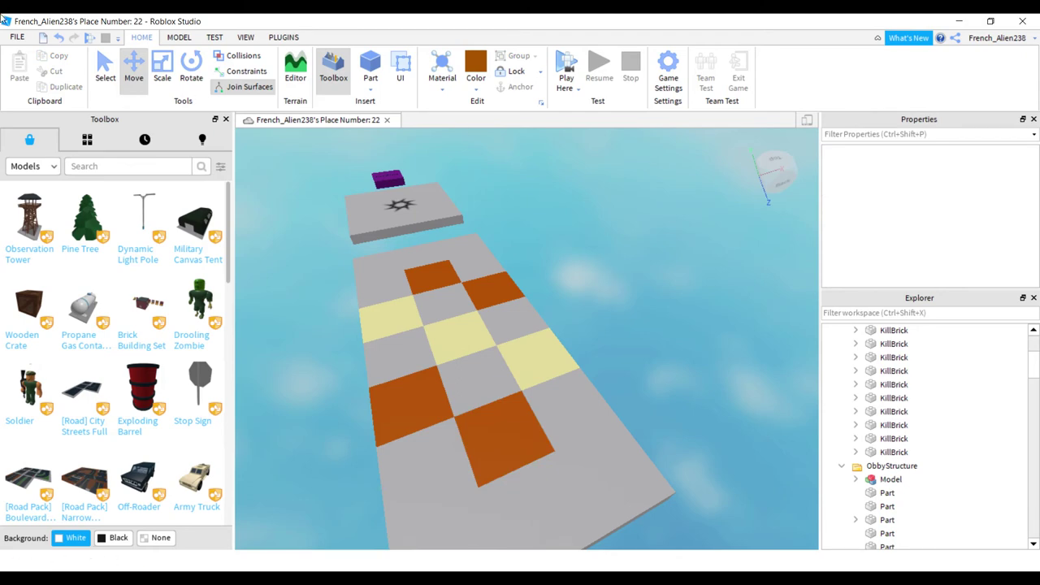
right_drag(272, 208, 300, 233)
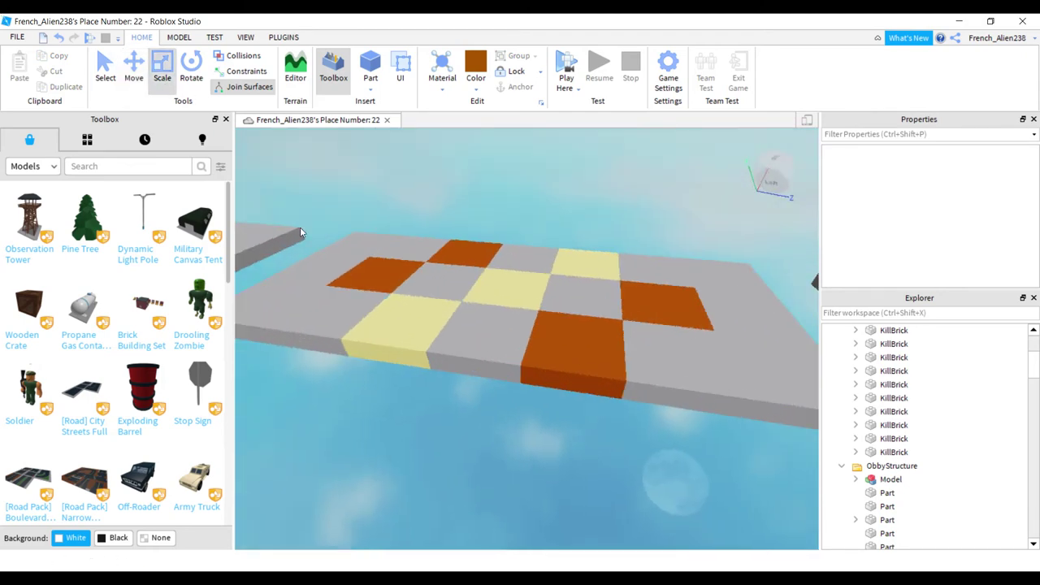
Step: Narrow the front-edge grey tile and both inner grey tiles beside the central yellow kill brick to open gaps in the checkered platform
click(480, 355)
drag(579, 349, 546, 345)
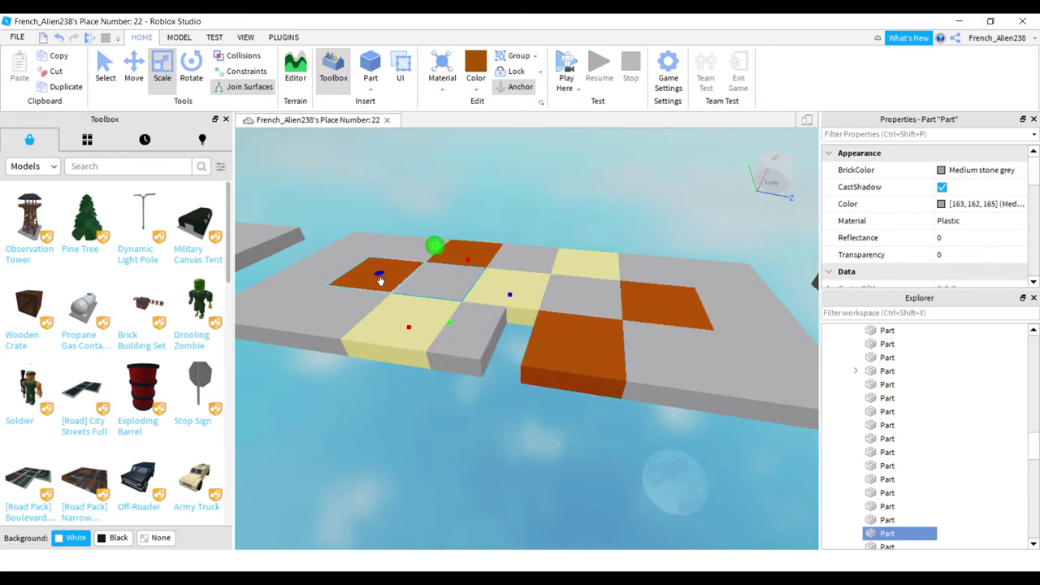
drag(379, 280, 393, 294)
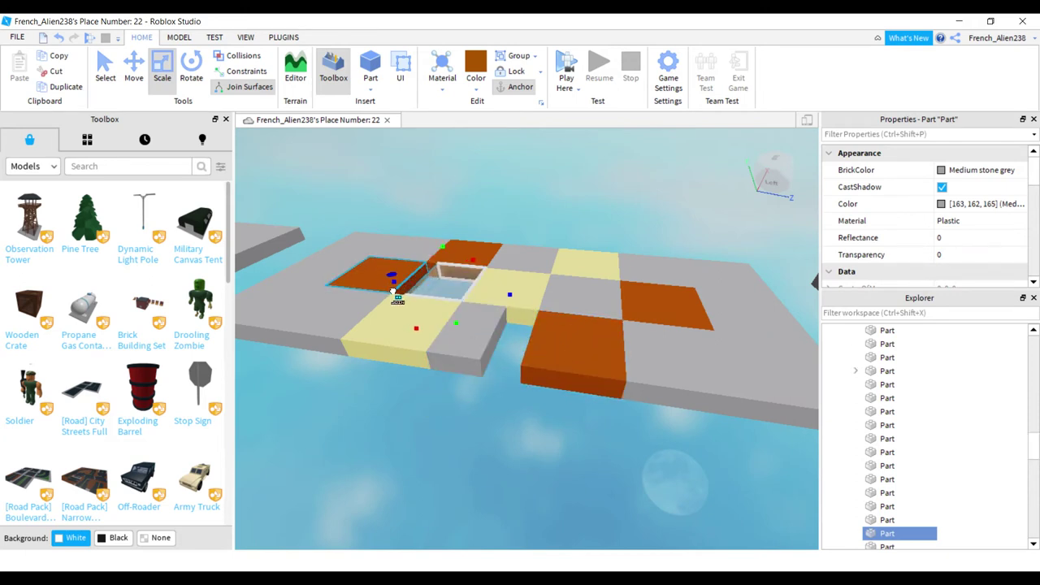
click(563, 301)
drag(656, 315, 642, 320)
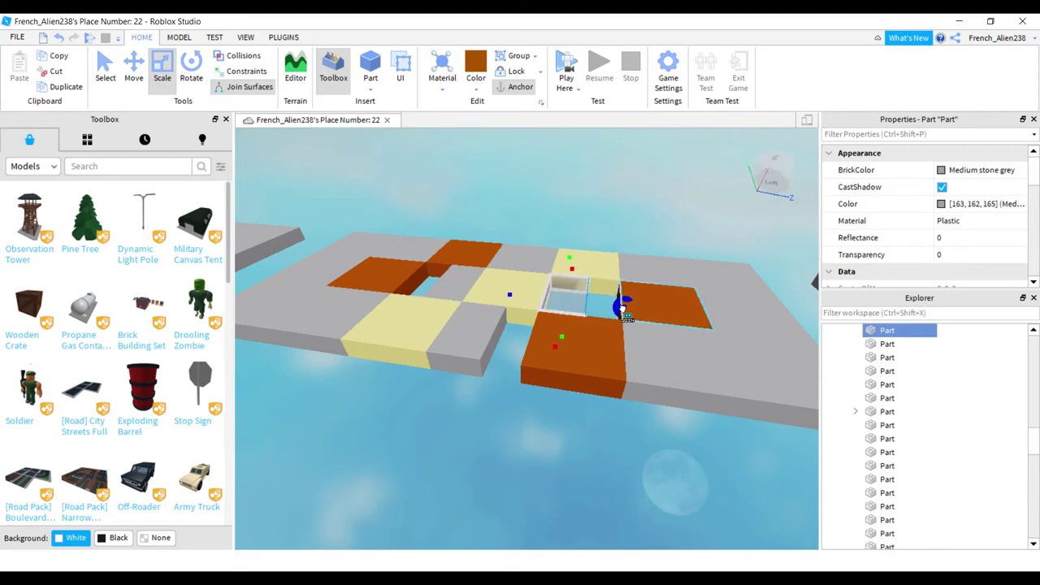
Step: Narrow the two grey tiles flanking the middle-row brown kill brick at one end, opening gaps on both outer edges
click(689, 376)
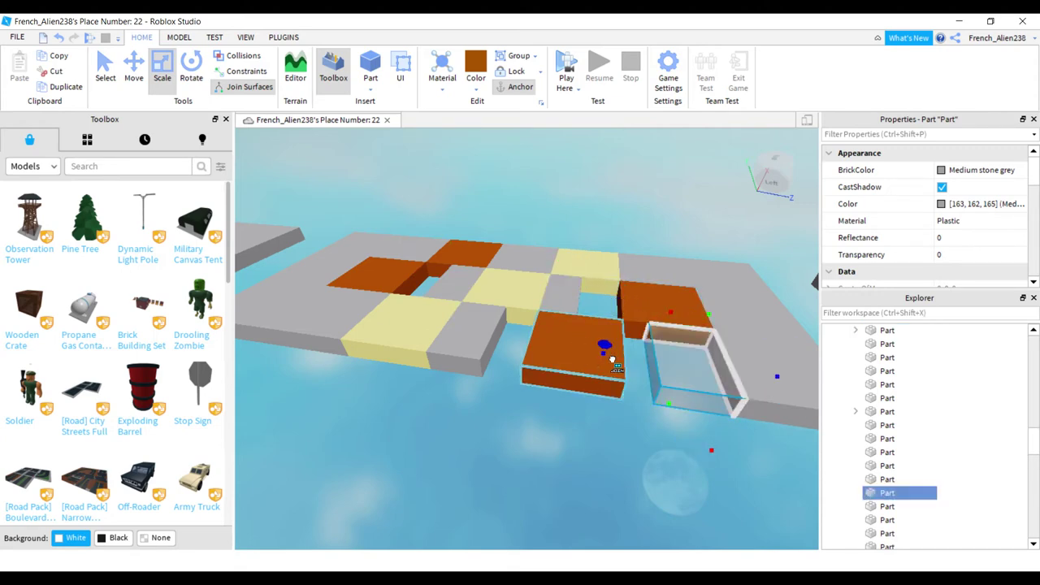
drag(612, 358, 640, 363)
click(660, 254)
click(657, 261)
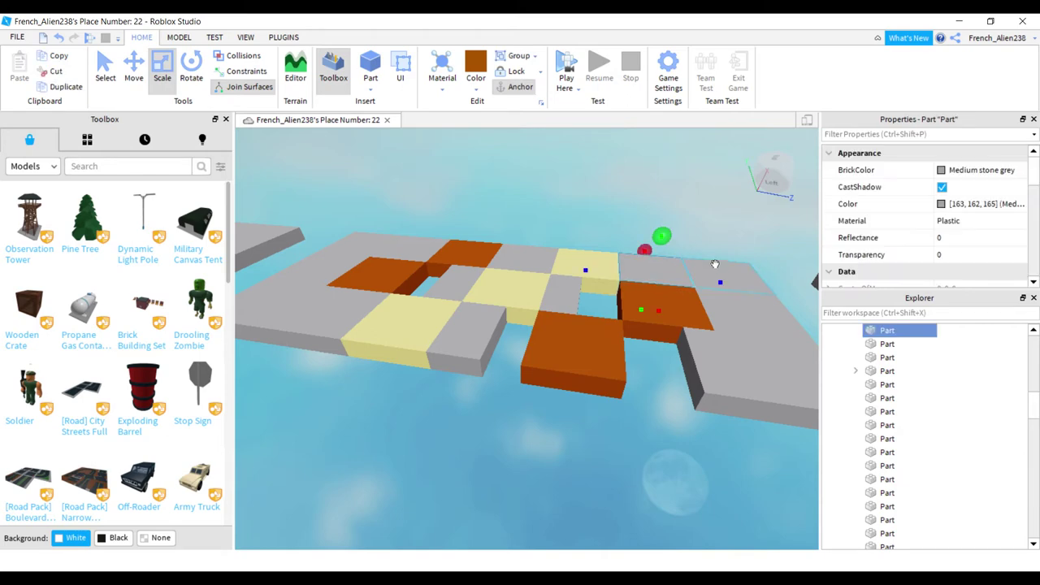
drag(713, 280, 684, 291)
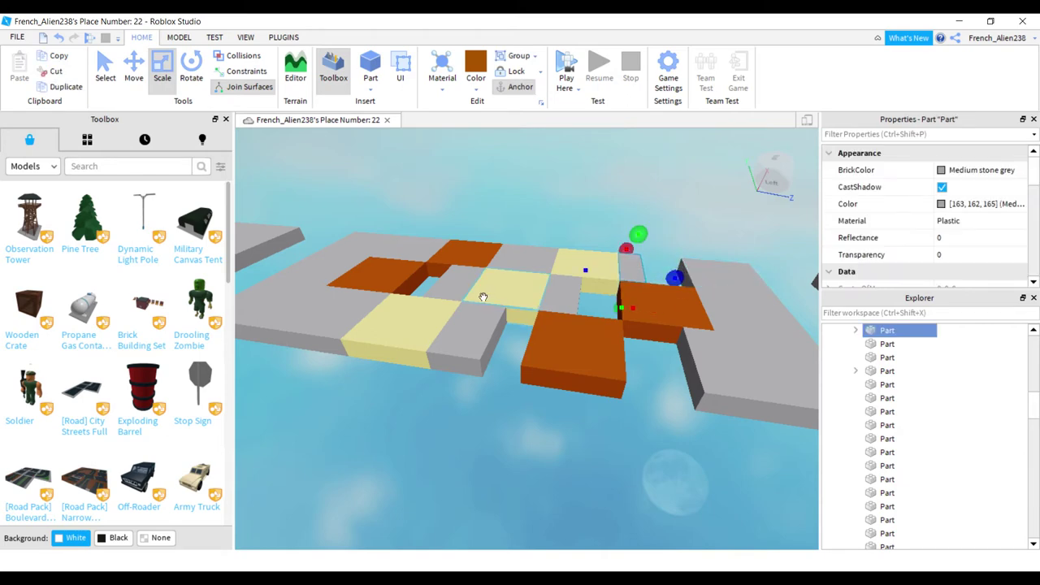
Step: Narrow the two grey tiles flanking the middle-row brown kill brick at the checkered platform's opposite end
key(a)
right_drag(484, 298, 480, 298)
click(540, 334)
drag(483, 356, 530, 360)
click(523, 273)
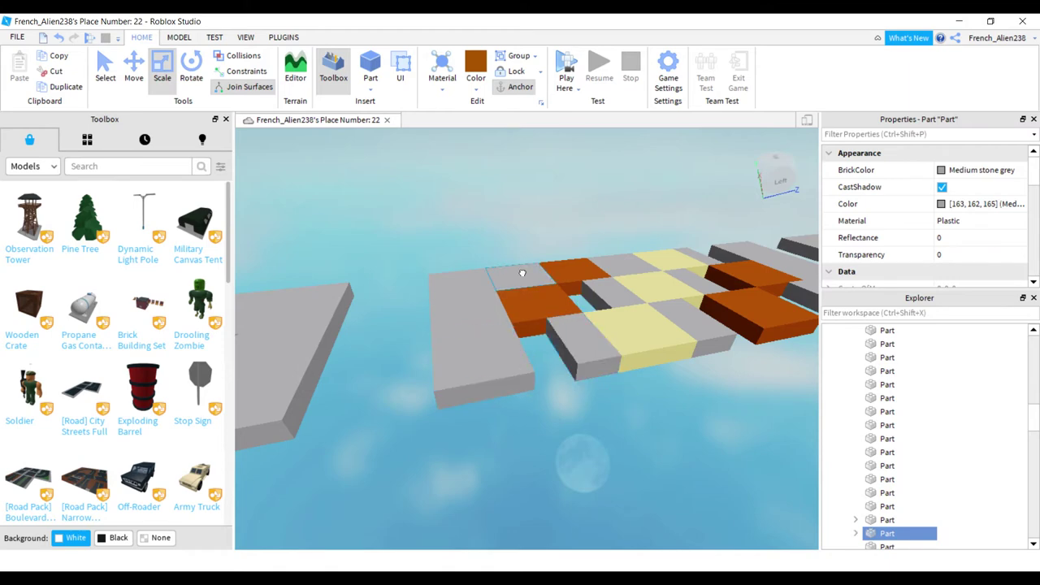
drag(473, 286, 503, 302)
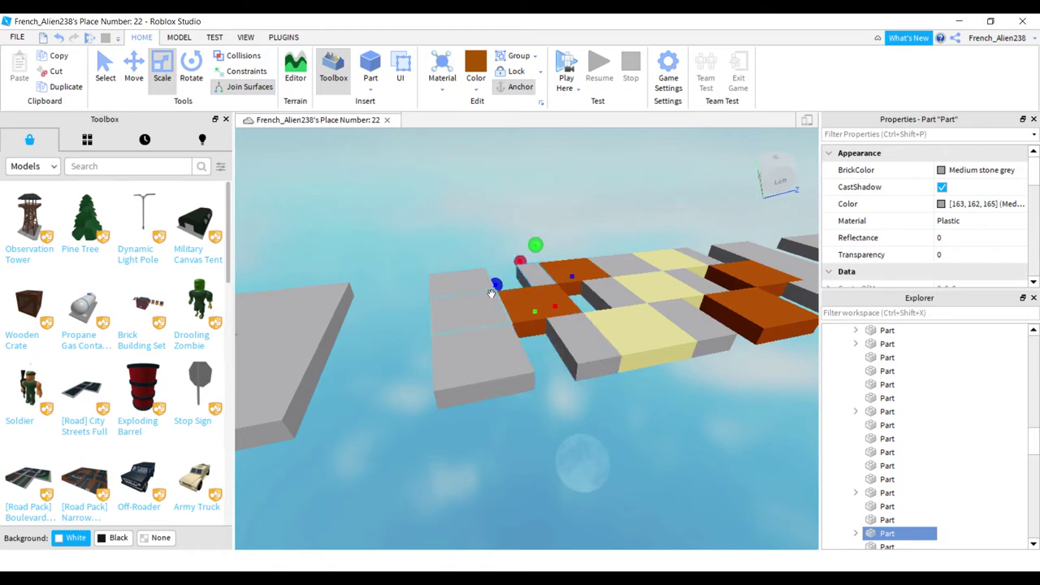
Step: Shorten the two outer corner tiles of the plain grey end row inward toward the row's center
click(477, 286)
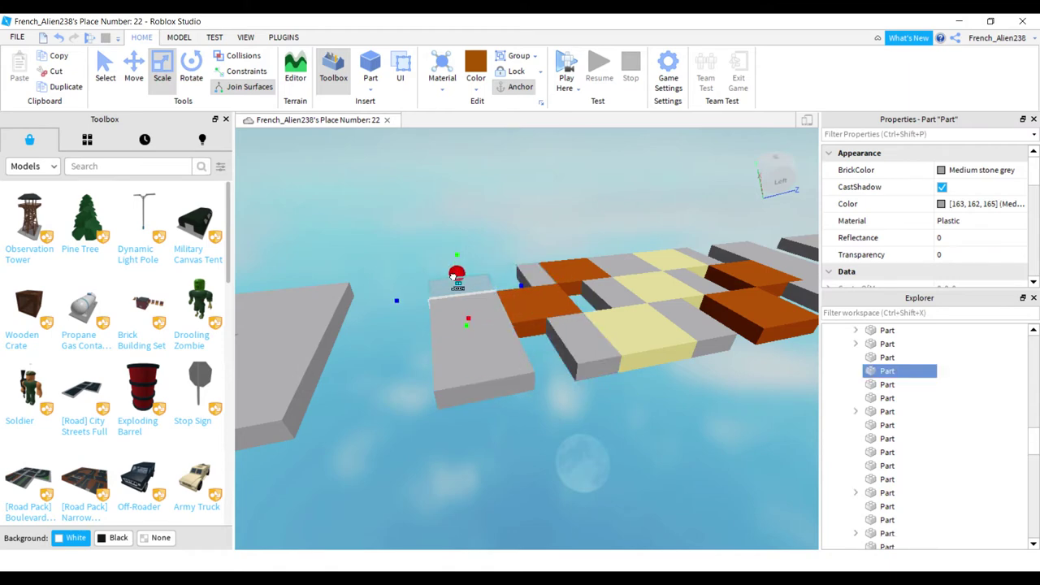
click(474, 366)
drag(496, 430, 493, 417)
Step: Select all nine tiles of the checkpoint platform beyond the purple trampoline and lower the platform slightly
click(364, 262)
right_drag(363, 262, 381, 234)
key(w)
key(s)
key(w)
key(s)
drag(390, 334, 542, 233)
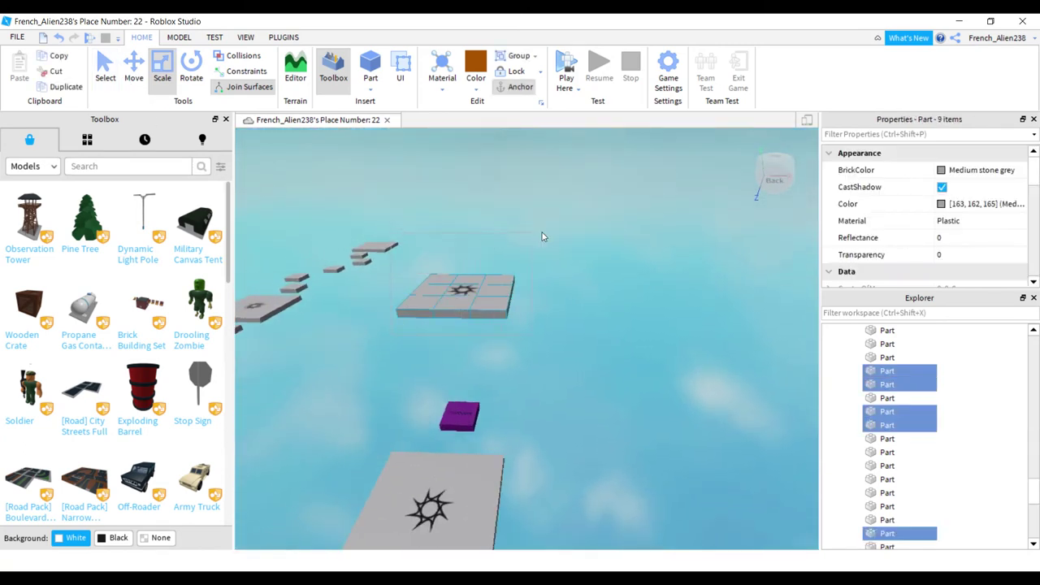
click(131, 77)
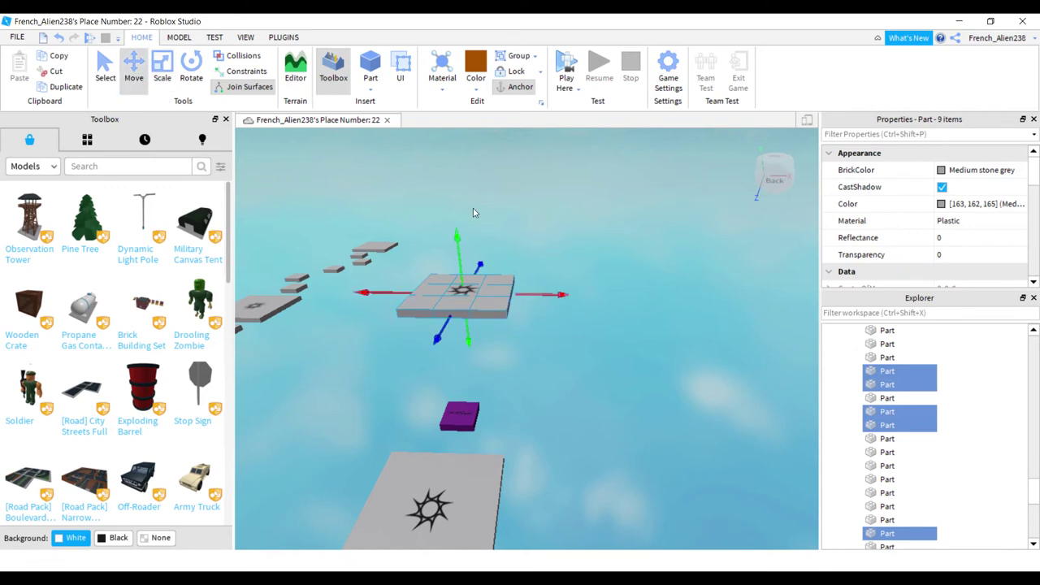
drag(459, 227, 467, 246)
click(561, 231)
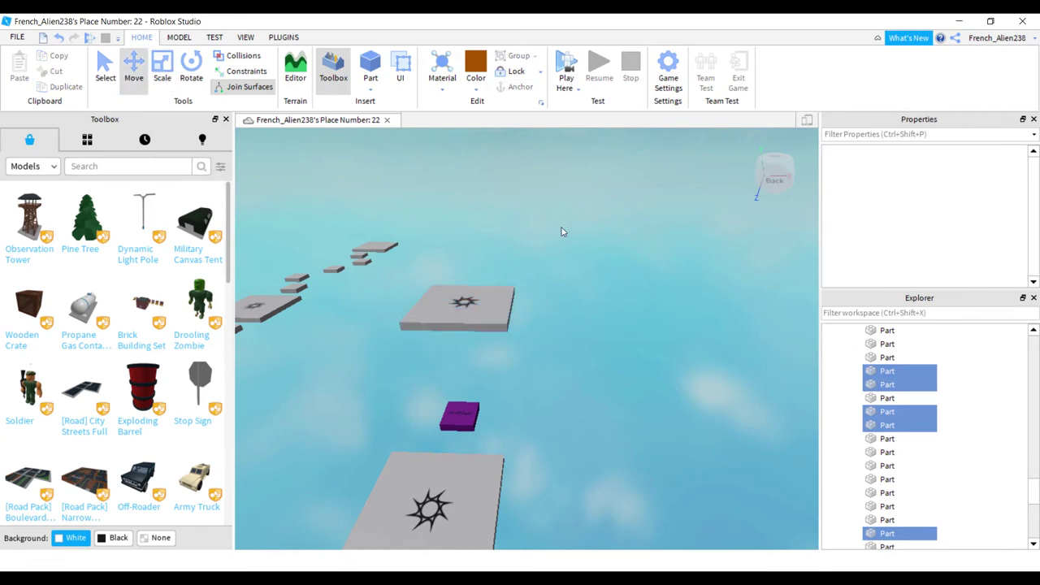
Step: Search the model library for "tresure" to find a chest for the final checkpoint platform
key(a)
right_drag(561, 231, 561, 232)
key(w)
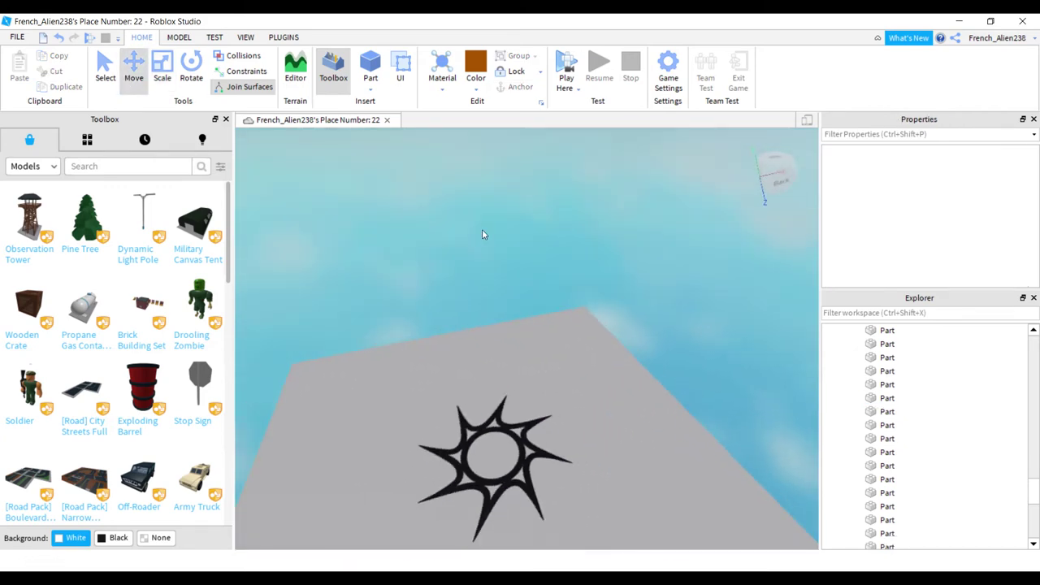
right_drag(476, 235, 476, 235)
right_drag(351, 206, 350, 207)
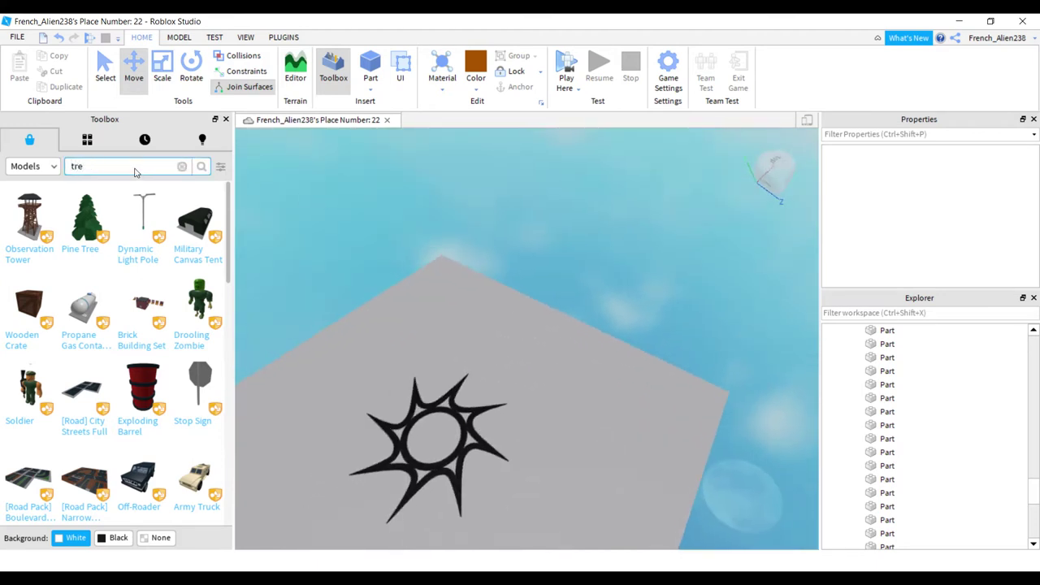
key(Return)
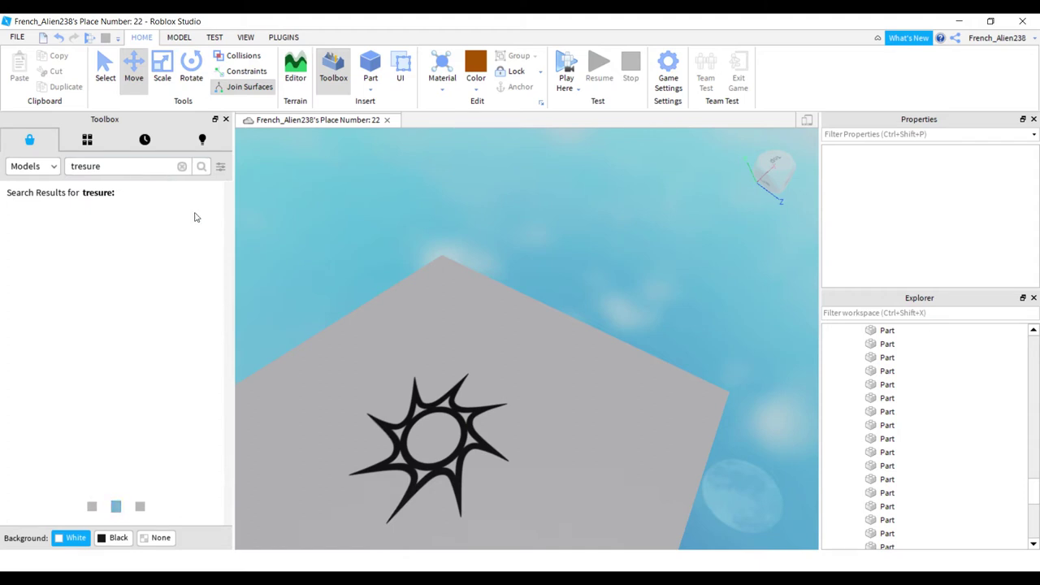
Step: Insert the first Tresure Chest model without adding it to the starter pack, and place it behind the final checkpoint's spawn symbol
right_drag(361, 196, 361, 195)
key(s)
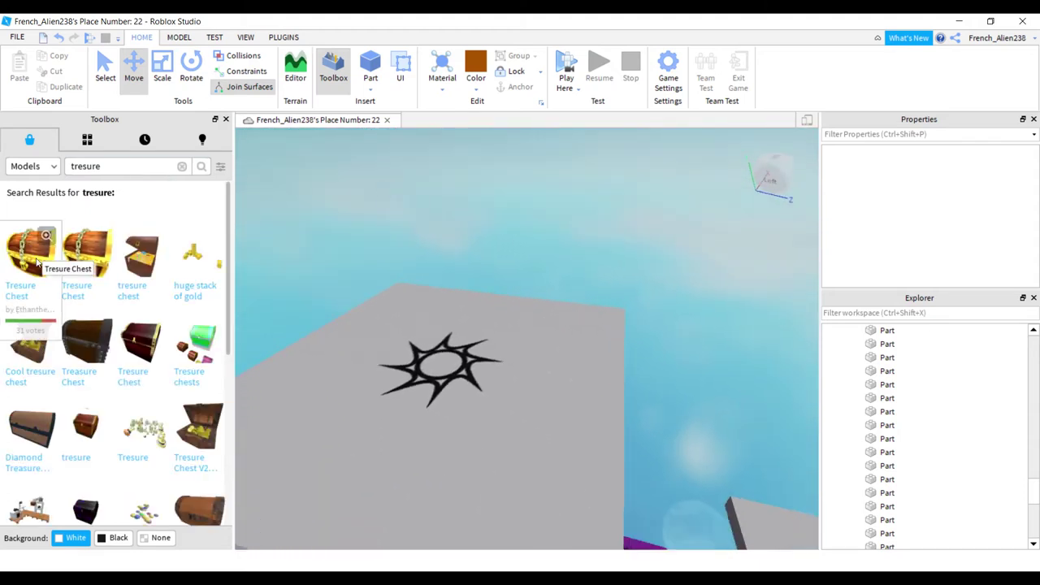
click(36, 262)
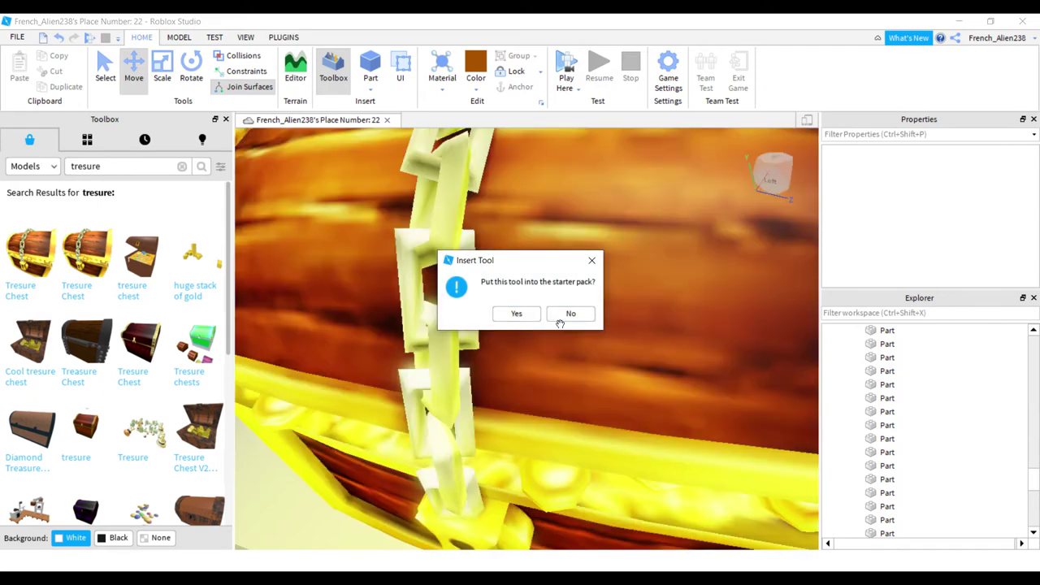
click(566, 317)
drag(580, 338, 436, 301)
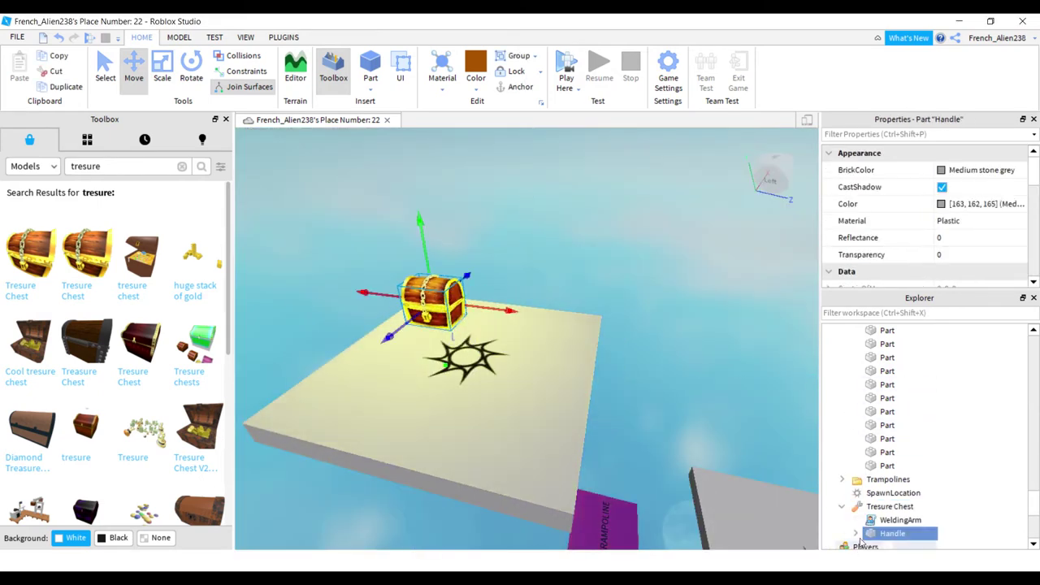
Step: Delete the WeldingArm script from Tresure Chest and inspect the contents of its Handle part
scroll(859, 541, down, 2)
click(894, 439)
key(Delete)
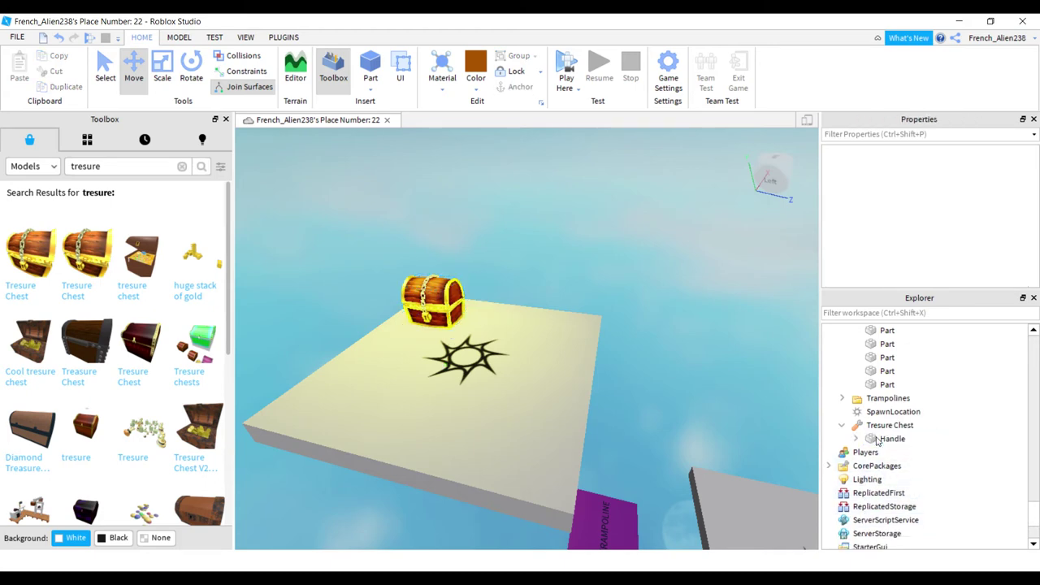
click(855, 439)
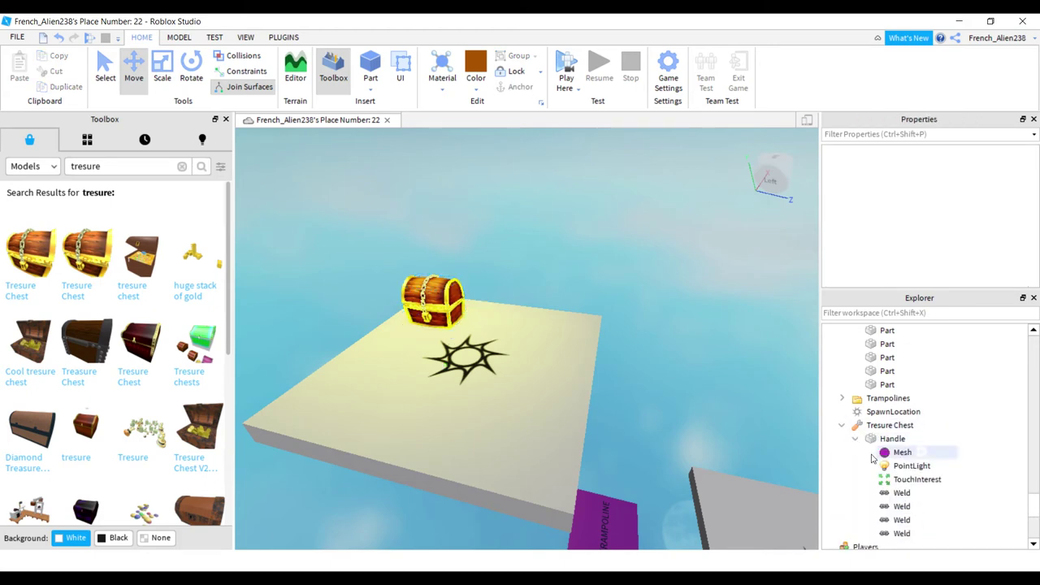
scroll(873, 459, down, 2)
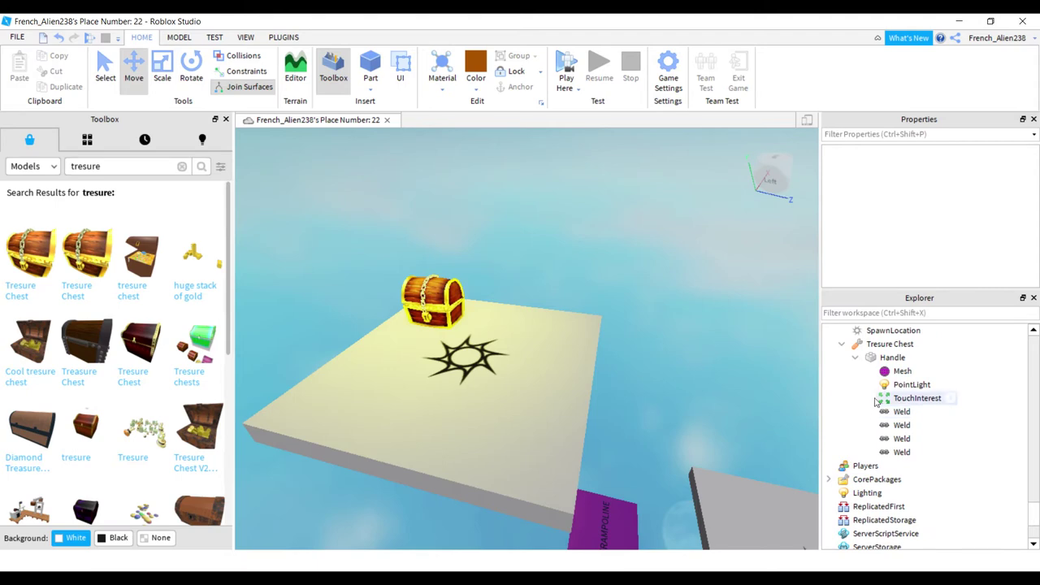
Step: Rotate the treasure chest's Handle part about its vertical axis so its front turns toward the trampoline side
click(431, 300)
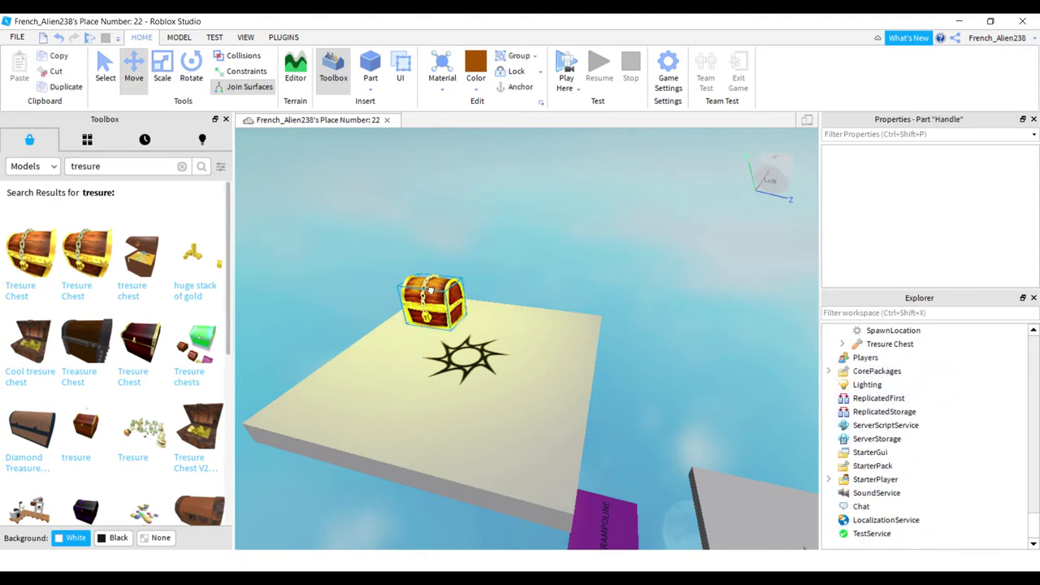
click(191, 65)
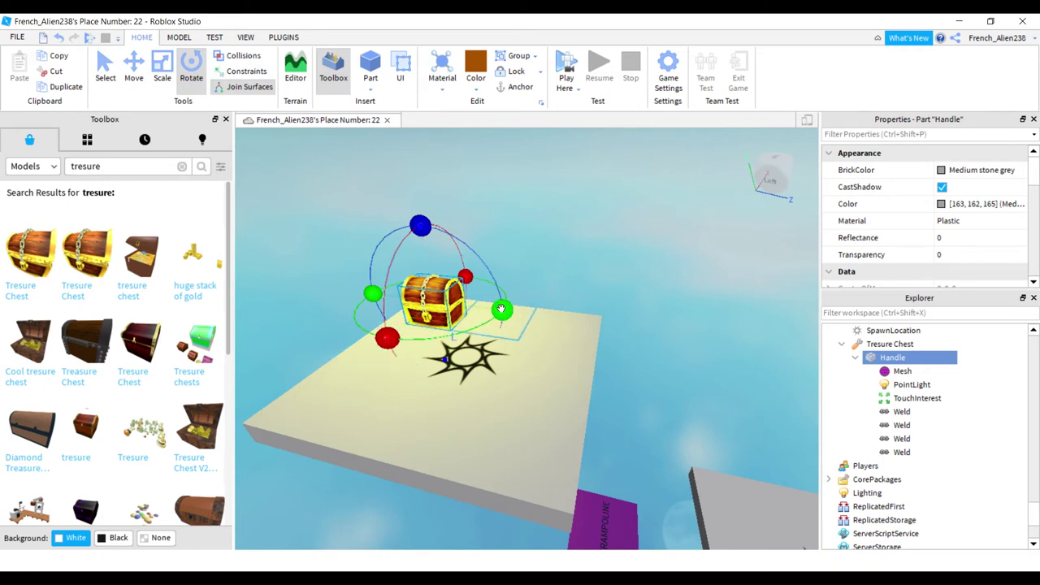
drag(501, 308, 538, 281)
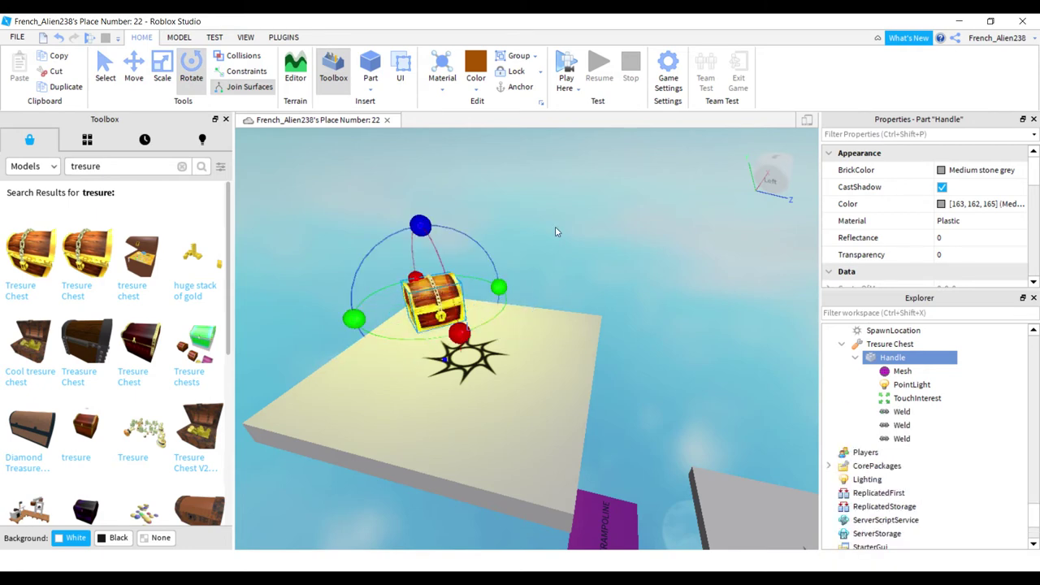
click(571, 214)
Step: Look through the remaining "tresure" models and clear the search
scroll(126, 374, down, 5)
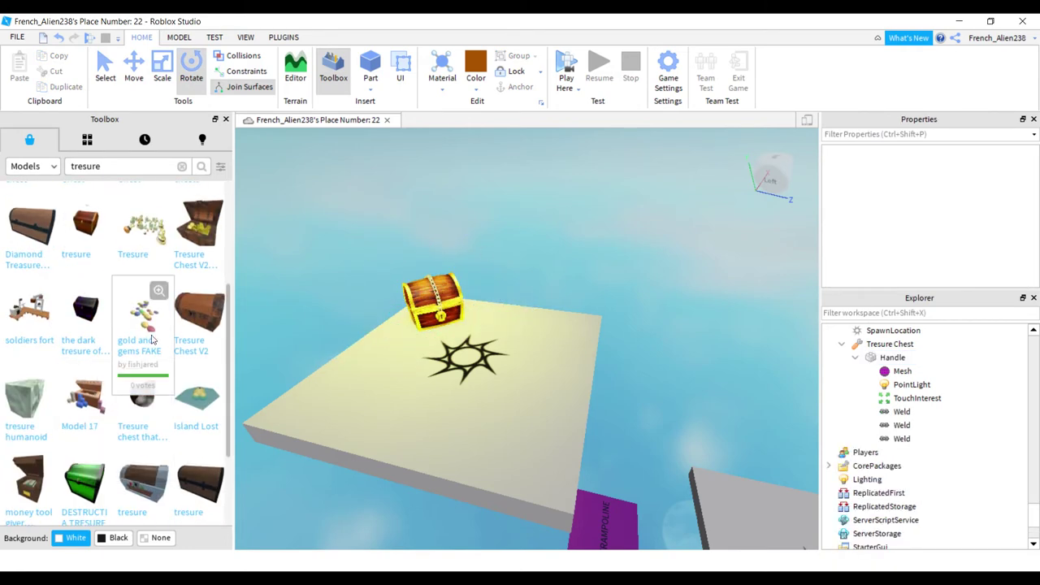
scroll(154, 362, down, 3)
scroll(154, 365, down, 1)
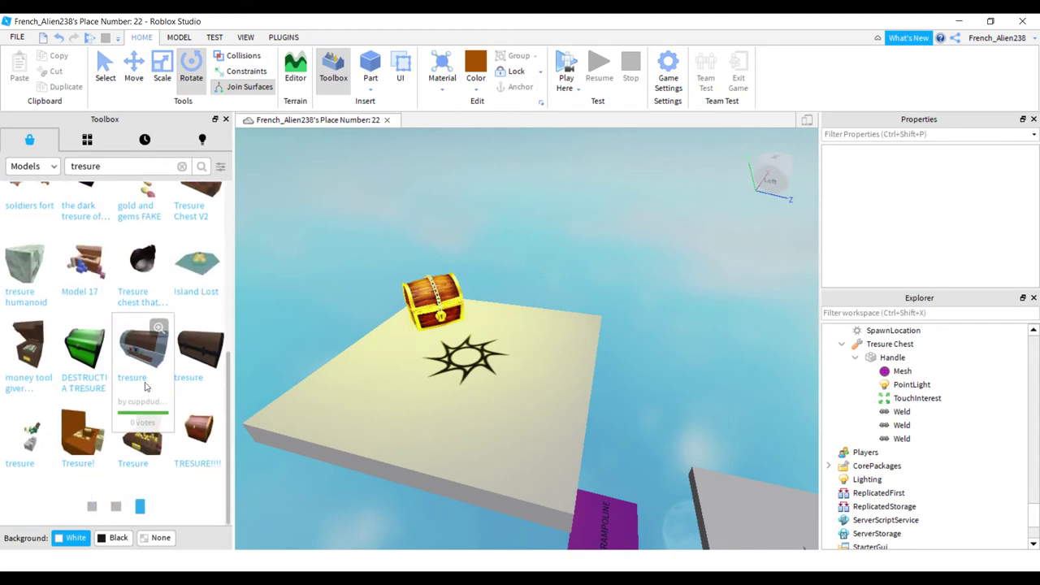
scroll(99, 430, up, 8)
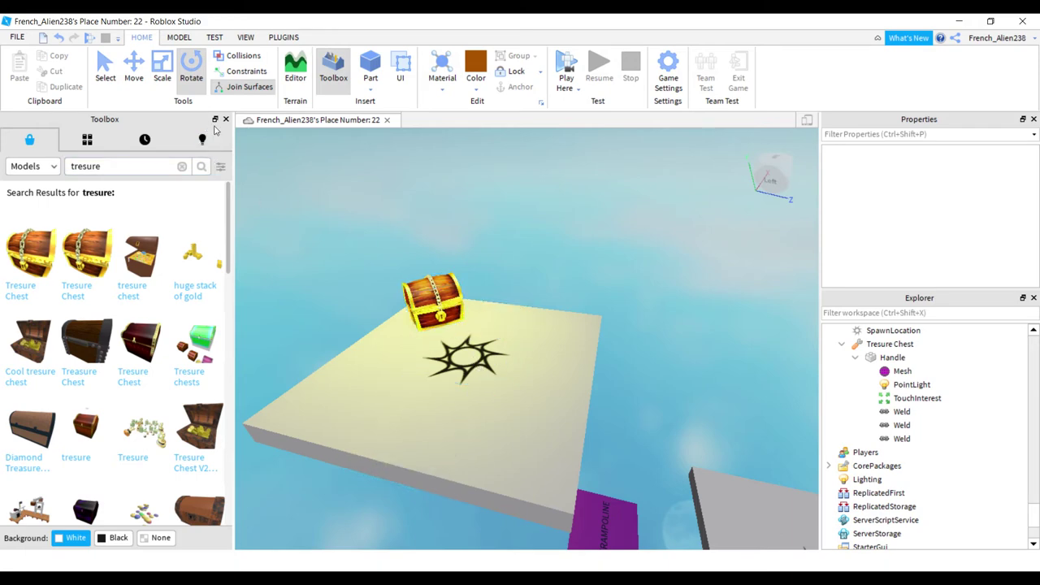
click(182, 166)
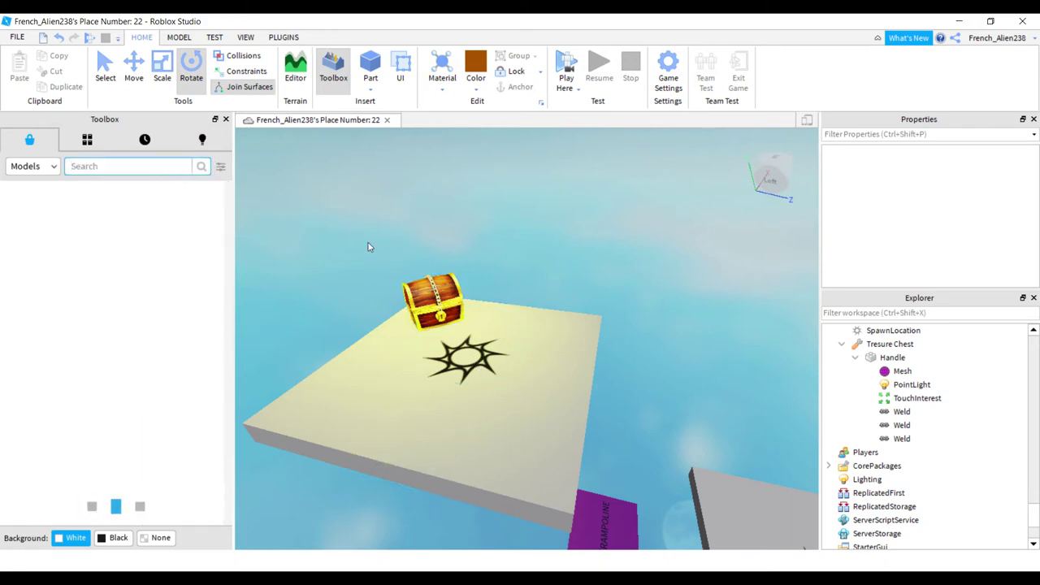
Step: Select the final checkpoint platform together with its chest and move them farther away from the purple trampoline
scroll(368, 241, down, 5)
drag(393, 402, 620, 237)
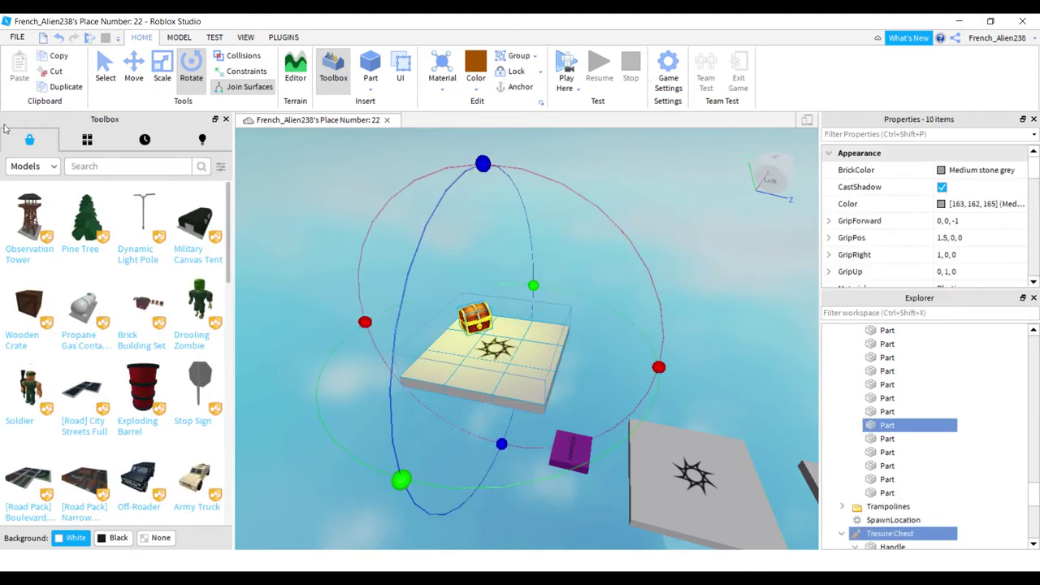
click(133, 69)
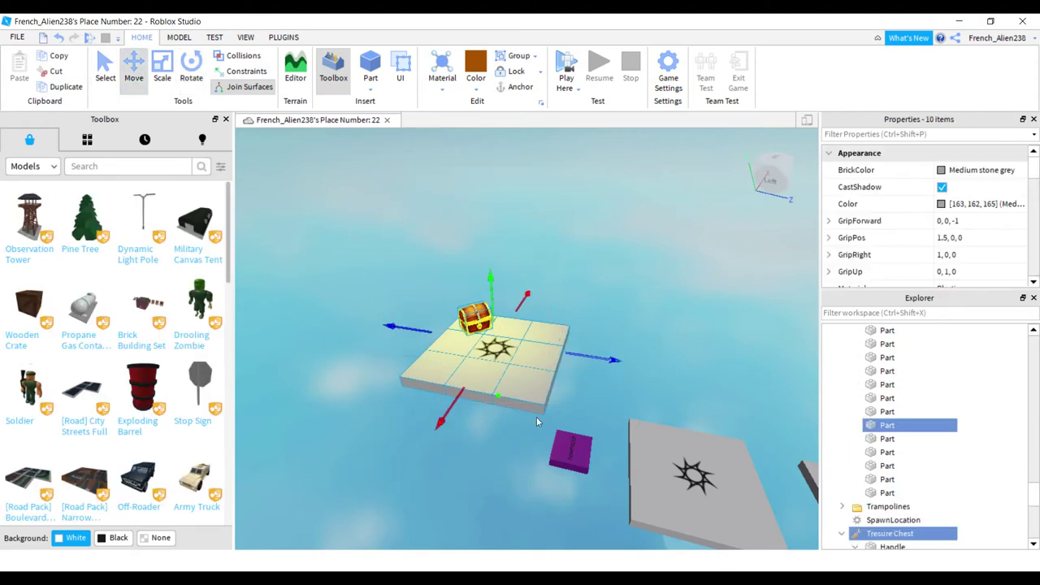
drag(615, 358, 353, 390)
click(479, 389)
Step: Duplicate one grey tile of the chest platform and place the copy in the gap between that platform and the trampoline
right_drag(479, 389, 479, 389)
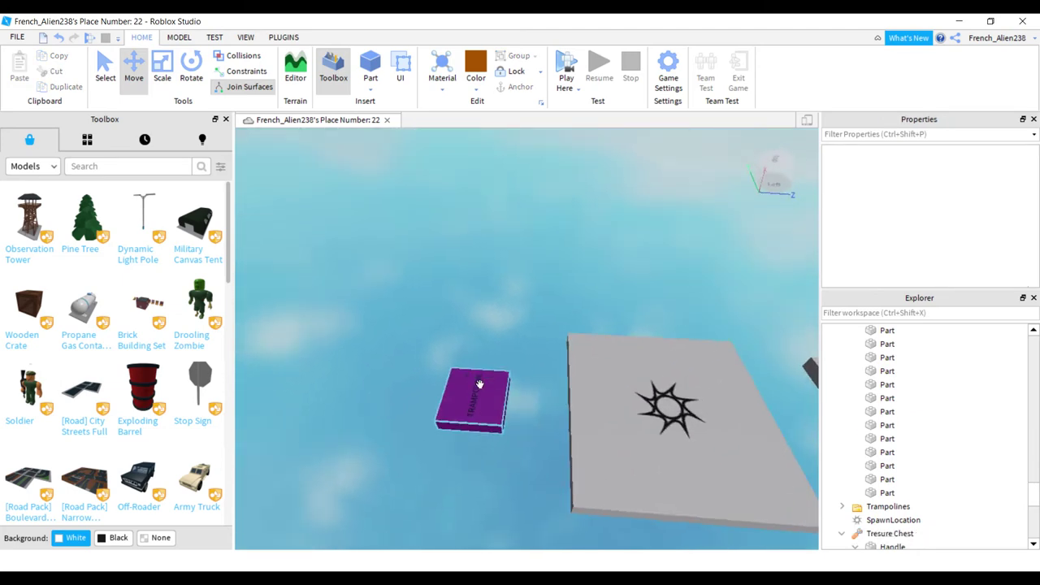
scroll(450, 345, down, 1)
right_drag(478, 279, 506, 241)
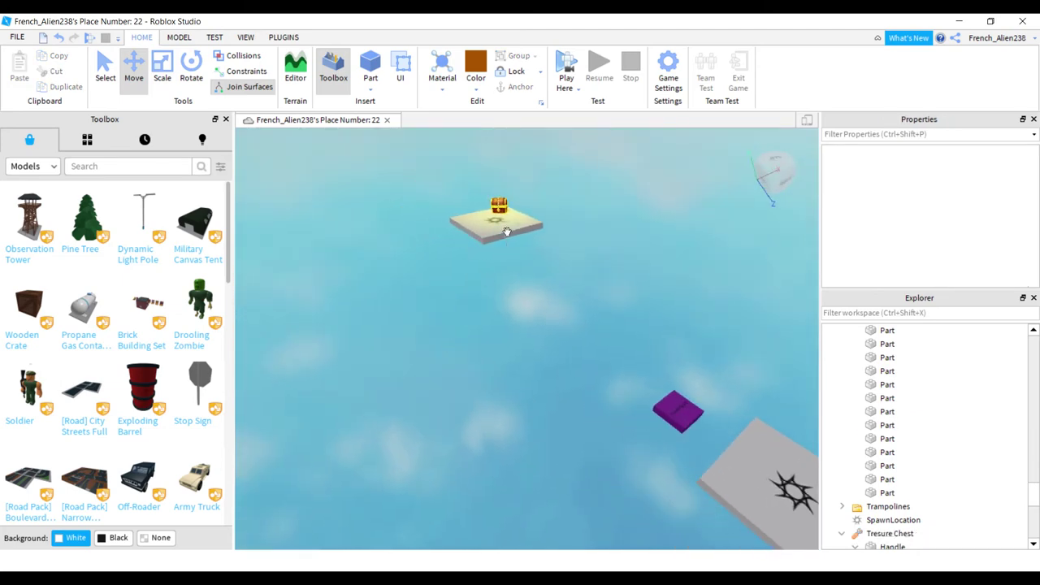
click(507, 230)
key(ctrl+d)
drag(543, 247, 708, 386)
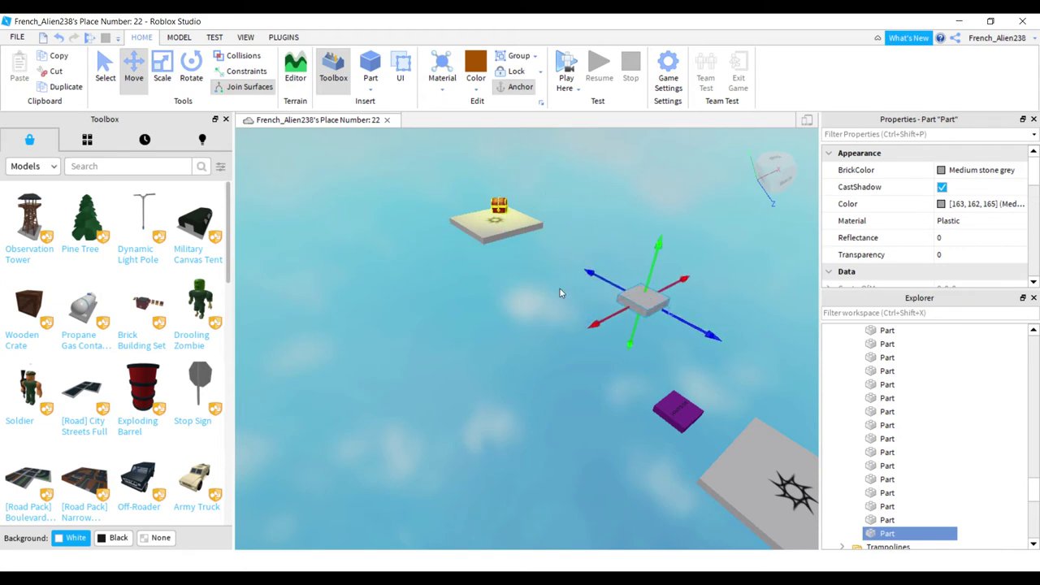
Step: Stretch the copied grey tile beyond the trampoline on both sides into a long bar across the course
right_drag(383, 291, 379, 263)
key(w)
key(s)
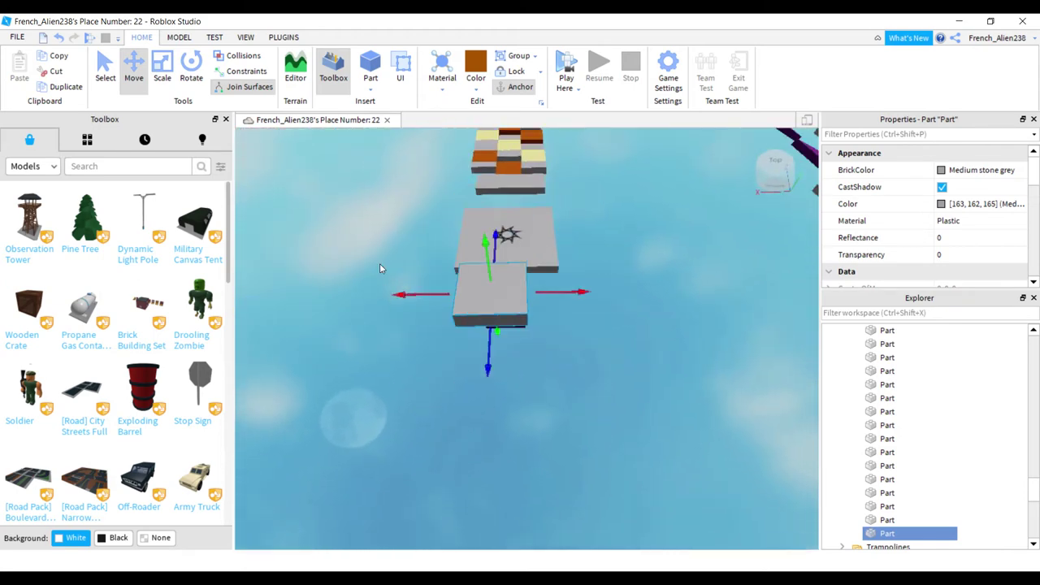
click(156, 71)
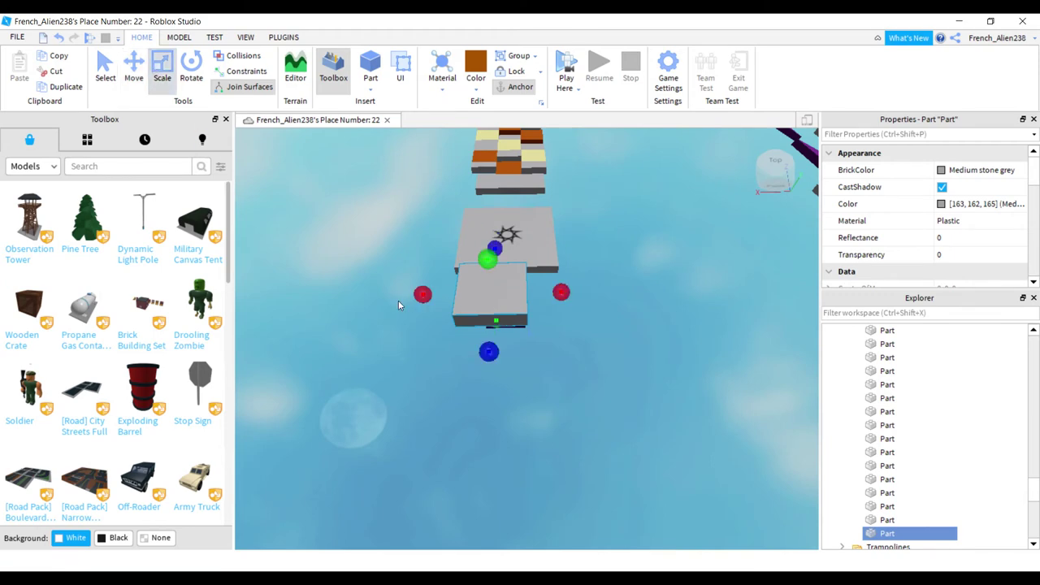
drag(418, 291, 292, 295)
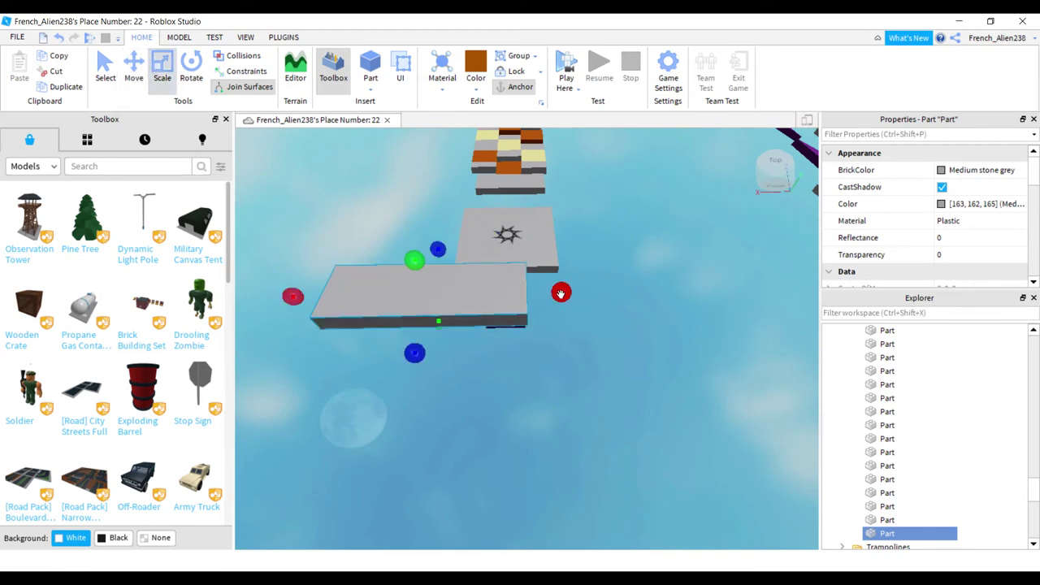
drag(560, 294, 715, 295)
Step: Duplicate the long grey bar twice, spacing the copies across the gap toward the chest platform
right_drag(632, 404, 632, 405)
key(s)
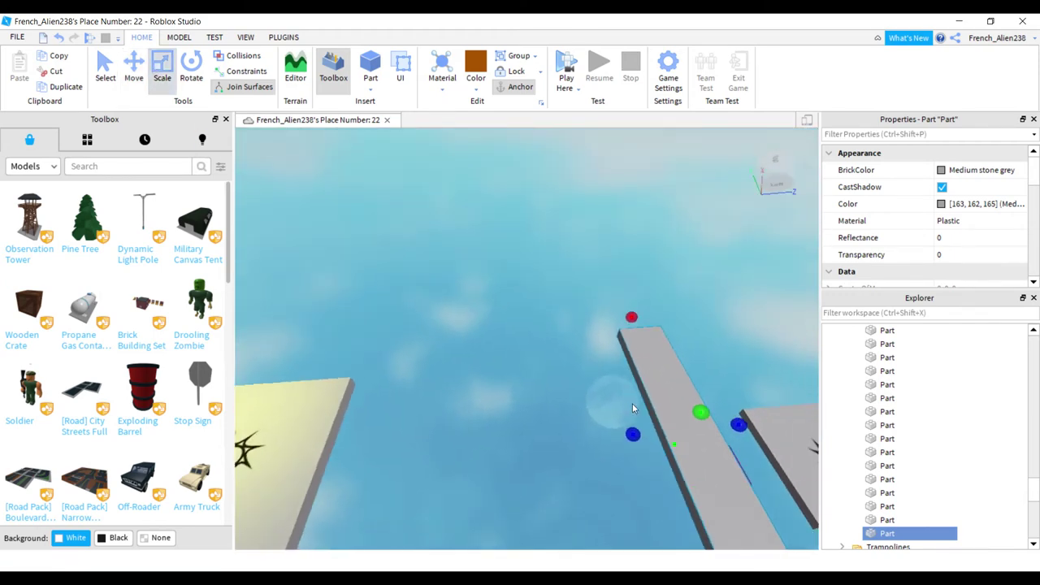
click(136, 71)
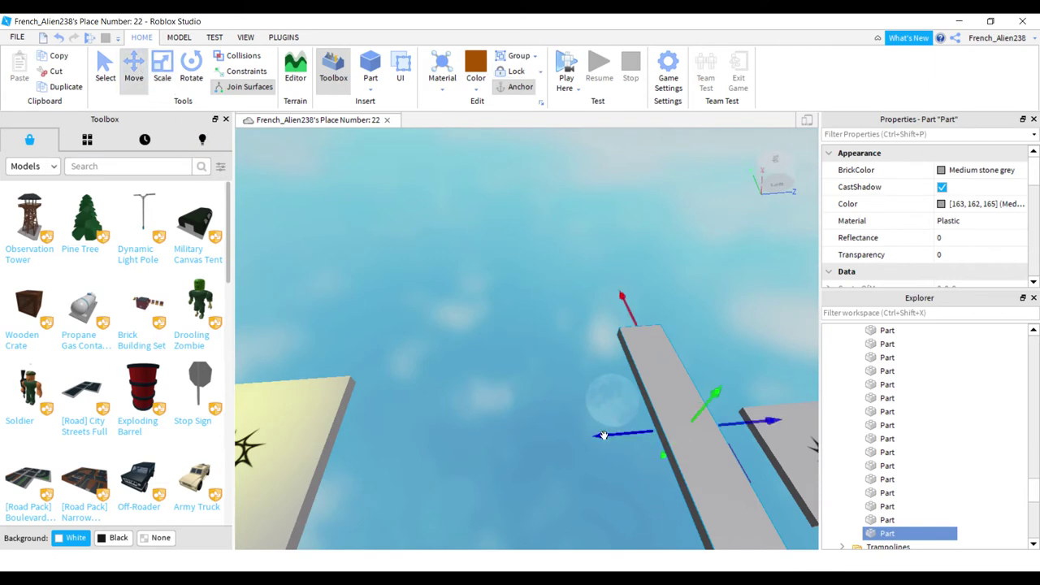
drag(603, 436, 498, 500)
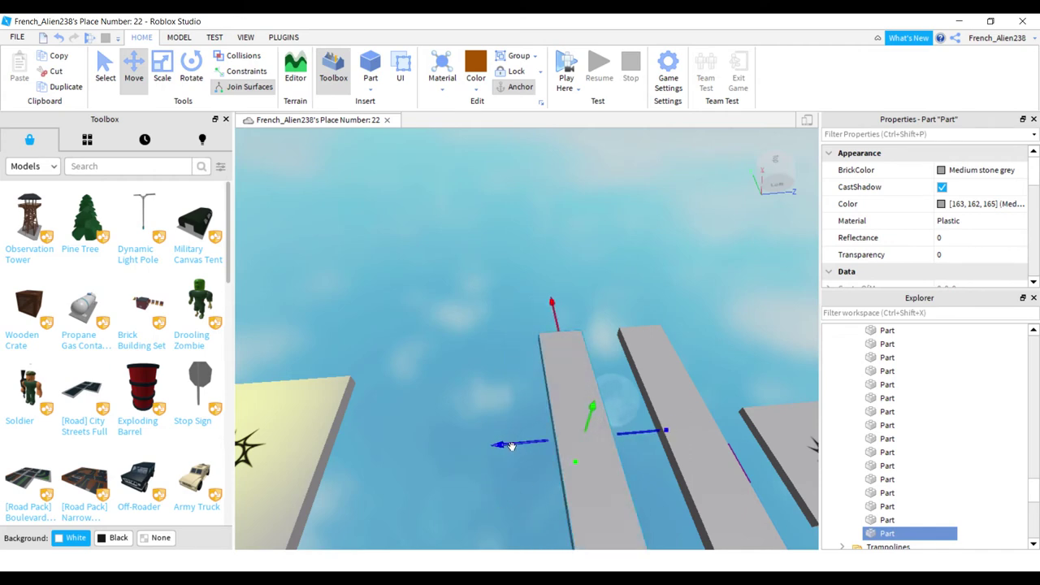
drag(511, 445, 363, 476)
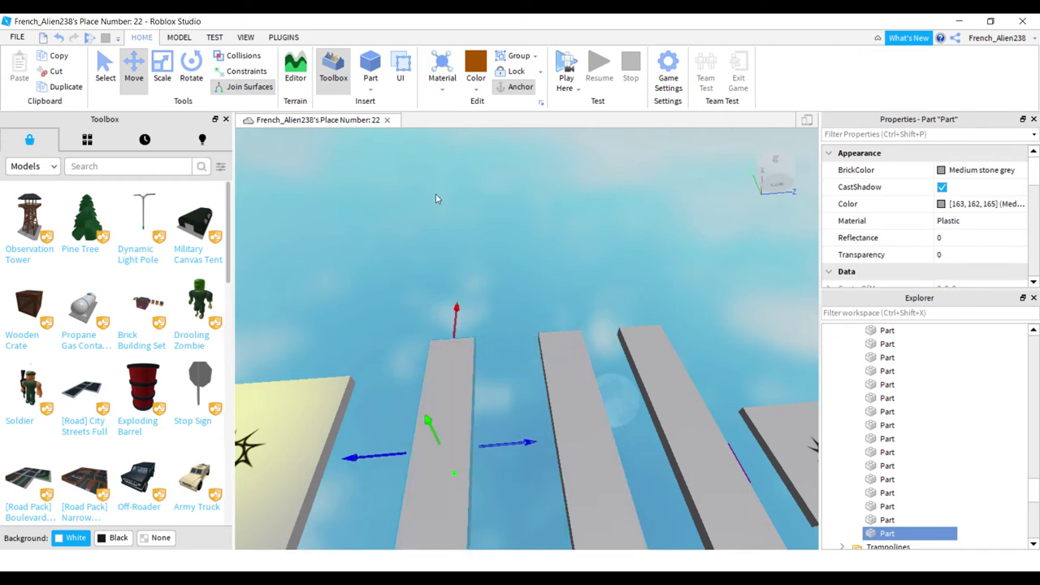
Step: Shrink the middle grey bar from both ends into a small, roughly square tile
key(d)
key(ctrl+3)
click(463, 337)
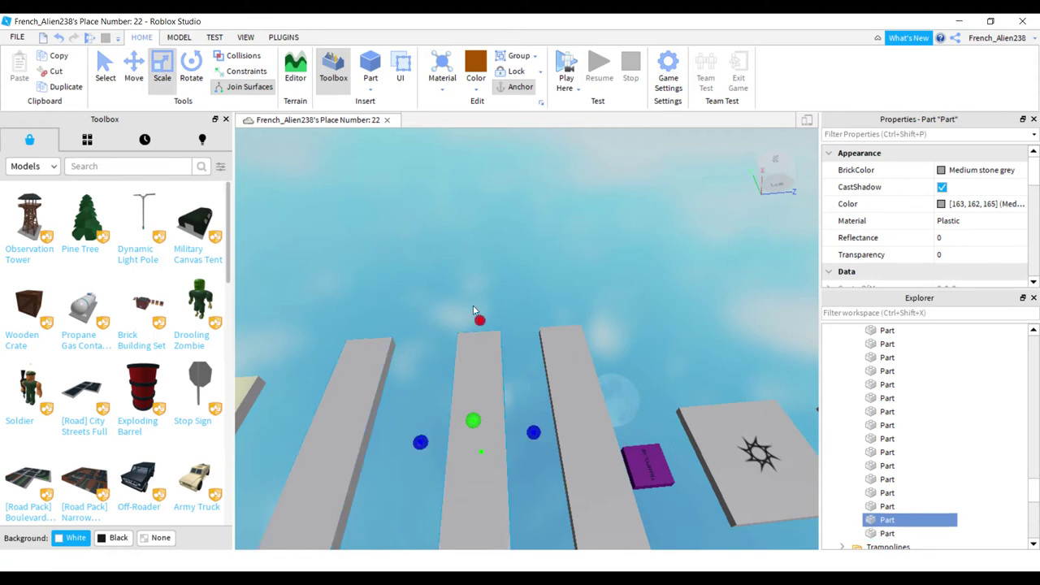
drag(479, 321, 464, 390)
right_drag(464, 390, 465, 389)
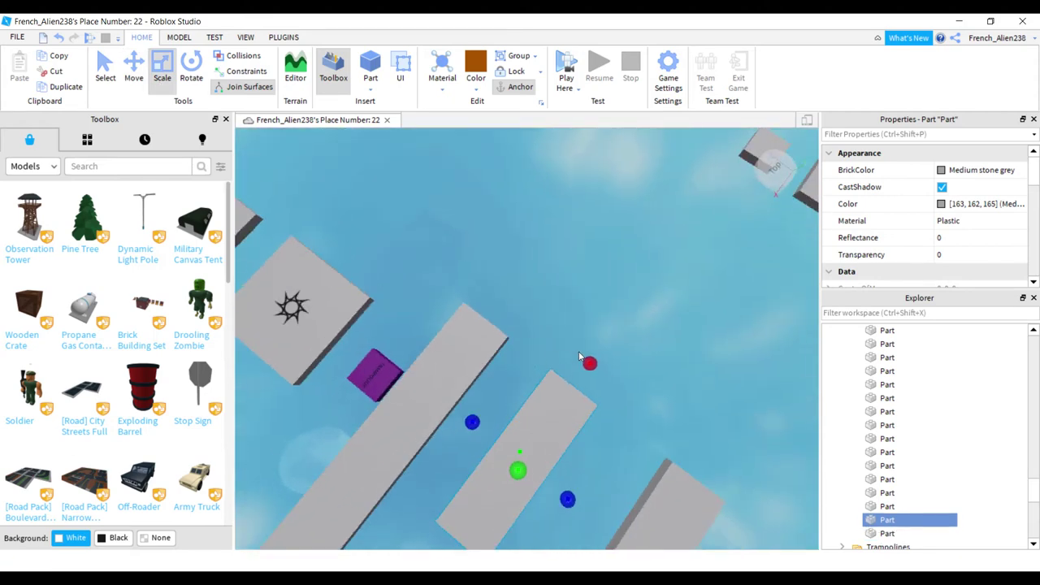
drag(579, 357, 488, 430)
Step: Shift the small middle tile sideways along its red axis, between the two long bars
right_drag(490, 429, 480, 403)
key(a)
click(135, 68)
right_drag(498, 317, 498, 317)
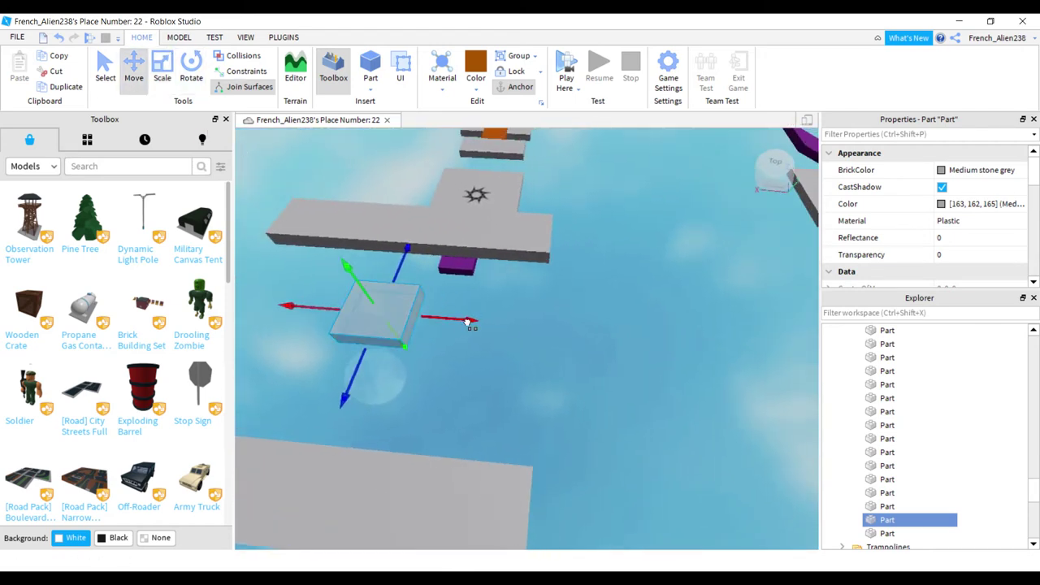
drag(469, 323, 438, 319)
Step: Shorten the grey bar nearest the chest platform from one end and deselect it
key(d)
right_drag(416, 337, 417, 339)
key(a)
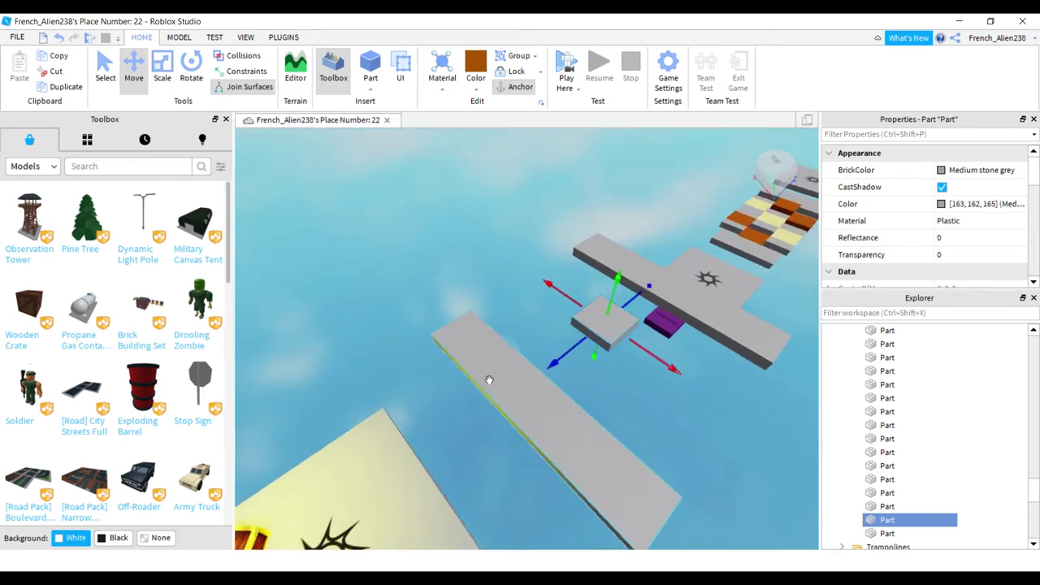
click(488, 380)
click(161, 67)
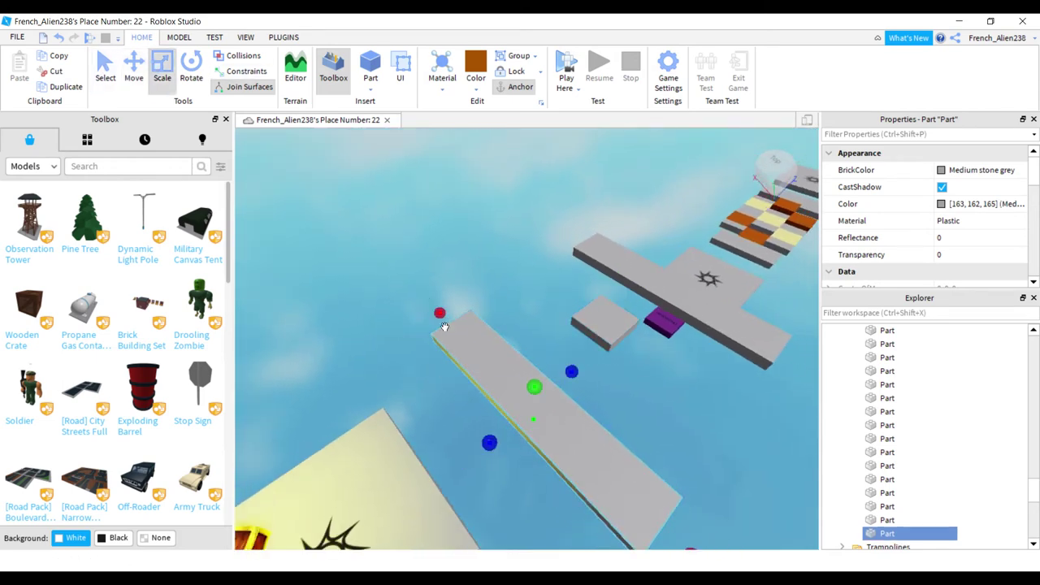
drag(444, 326, 503, 366)
click(313, 169)
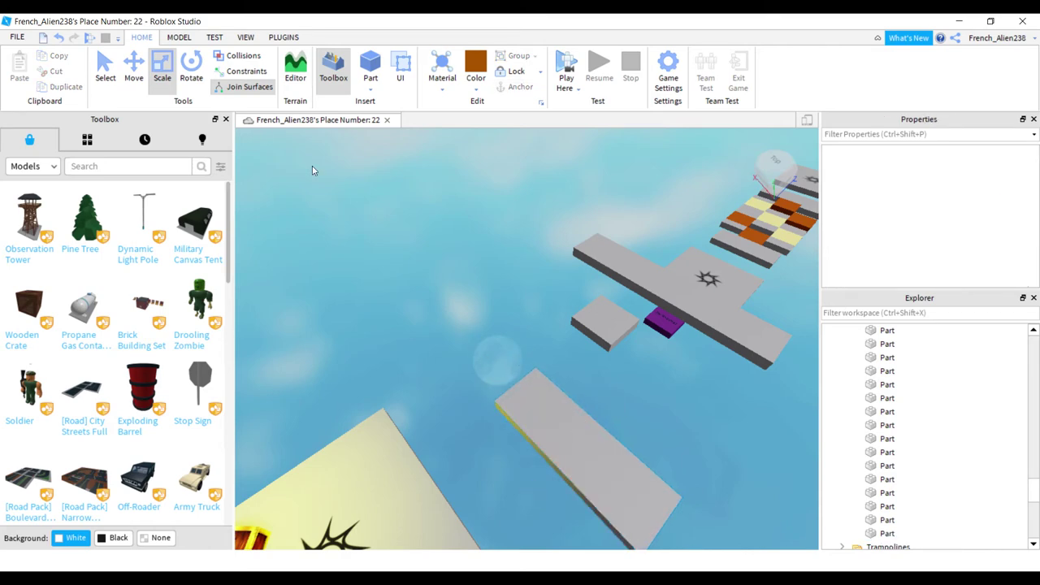
Step: Start a playtest and jump the avatar from the starting platform across the first grey tiles
click(91, 40)
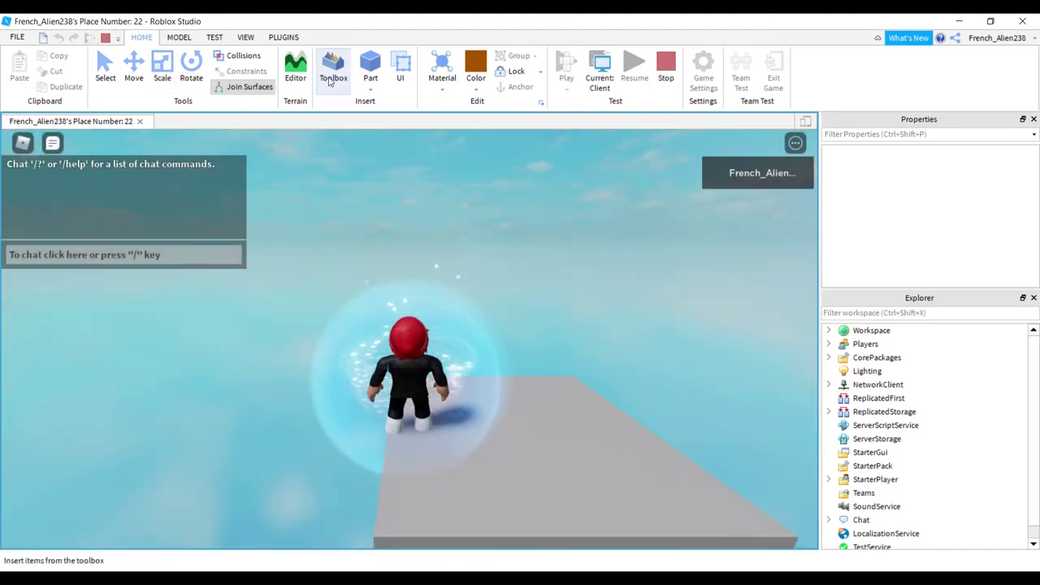
right_drag(485, 242, 474, 258)
key(a)
key(w)
key(space)
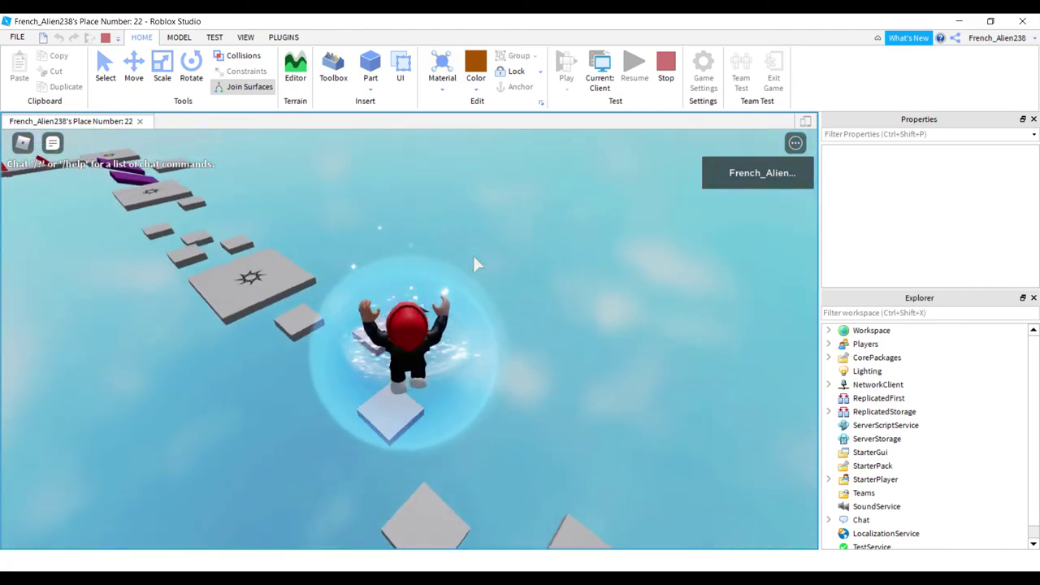
right_drag(409, 339, 409, 340)
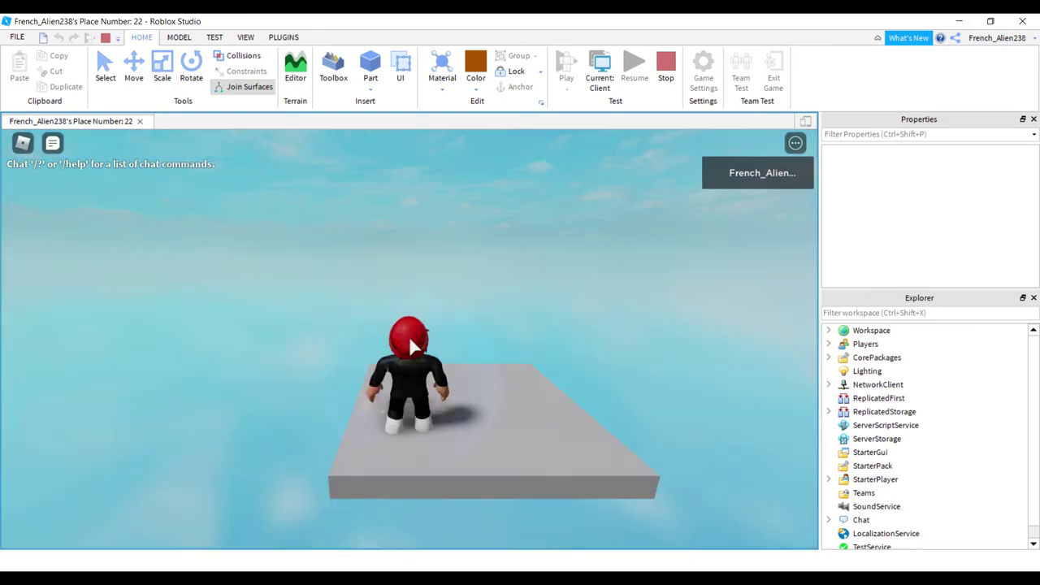
Step: Turn on shift lock and test the jumps over the first tiles, past the first checkpoint, toward the next group
right_drag(412, 341, 463, 371)
key(shift)
key(w)
key(space)
key(space)
key(space)
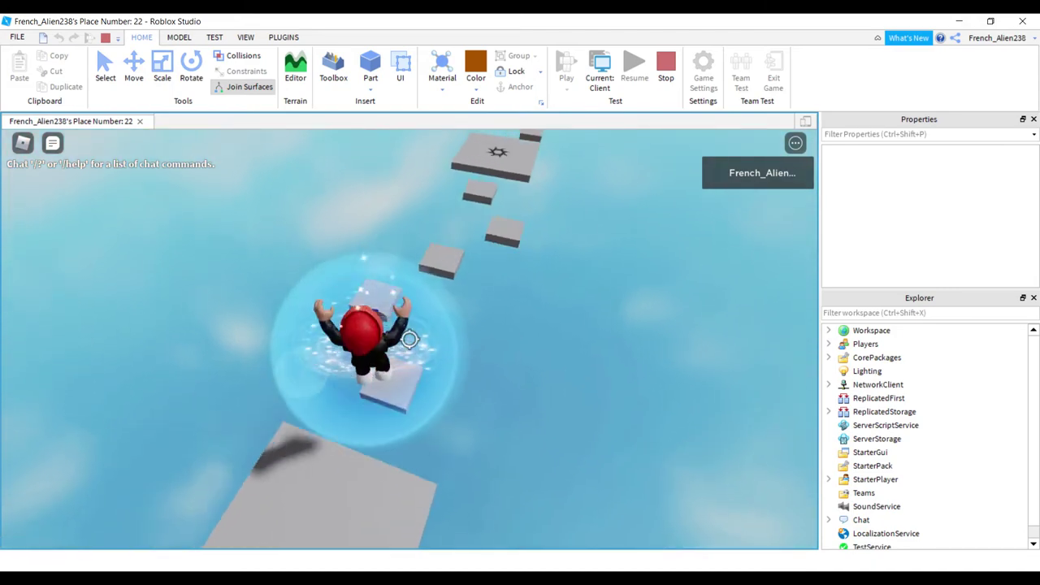
key(w)
key(space)
key(space)
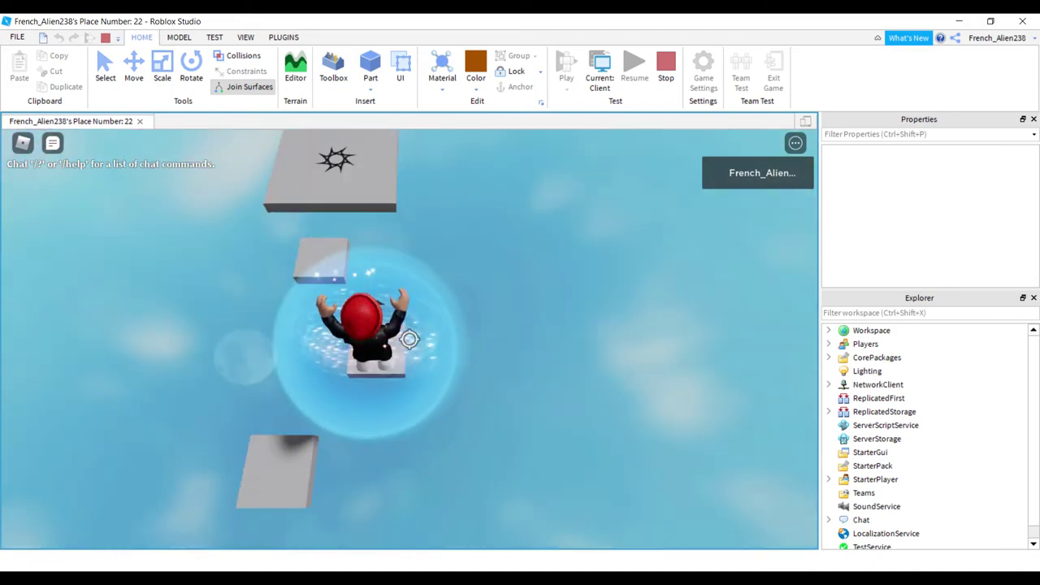
key(w)
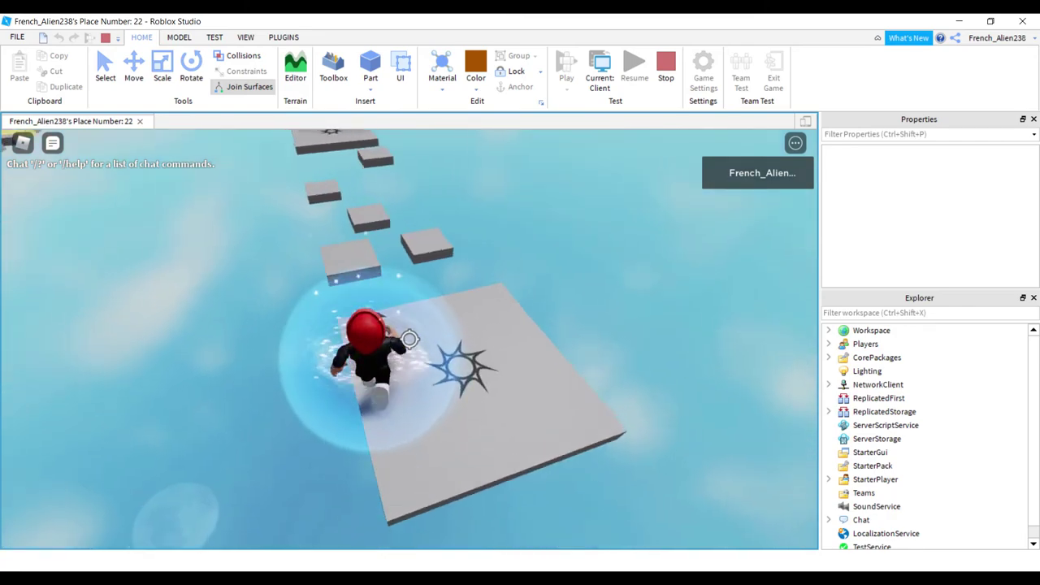
key(space)
key(space)
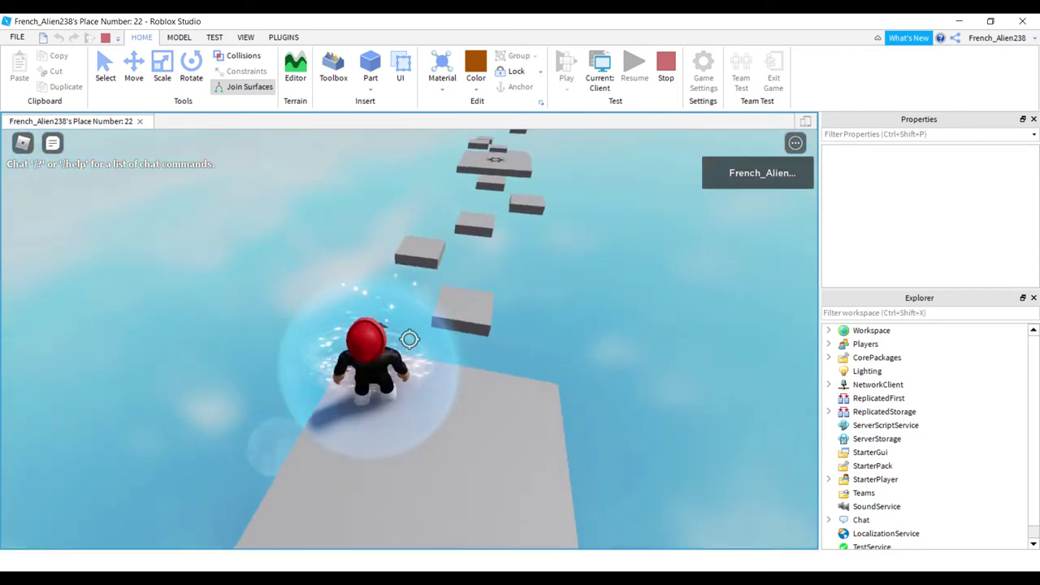
Step: Replay the first group of tiles from the starting platform up to the first checkpoint
key(w)
key(space)
key(space)
key(space)
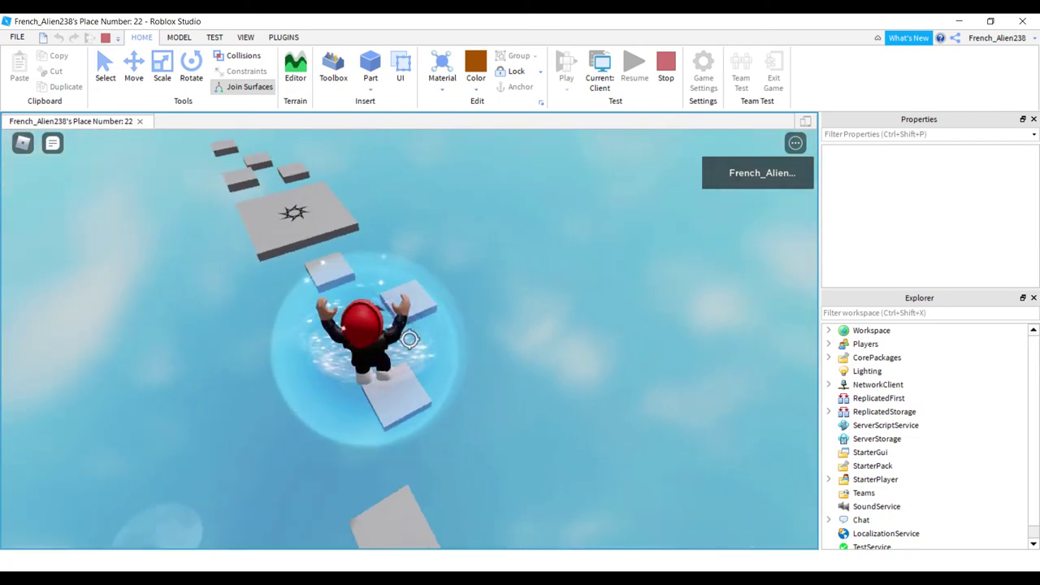
key(w)
key(space)
key(space)
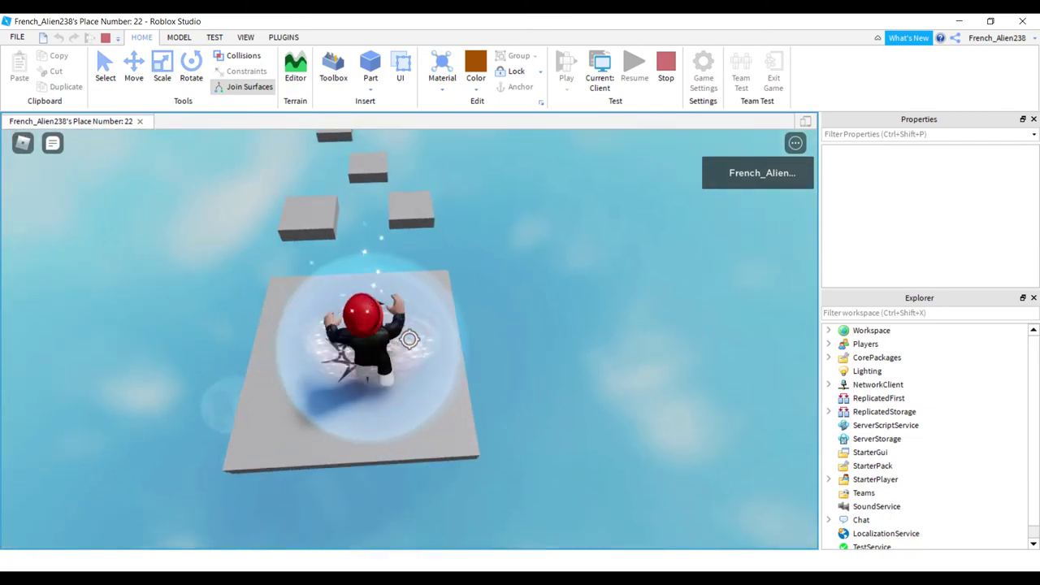
Step: Test the jumps over the second group of grey tiles toward the checkpoint before the purple slabs
key(w)
key(space)
key(space)
key(space)
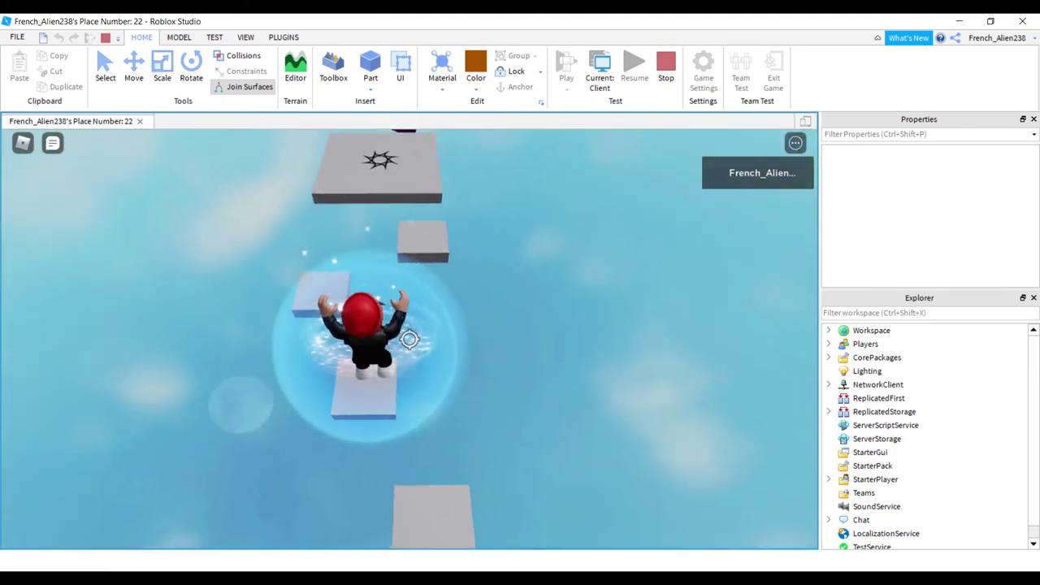
key(w)
key(space)
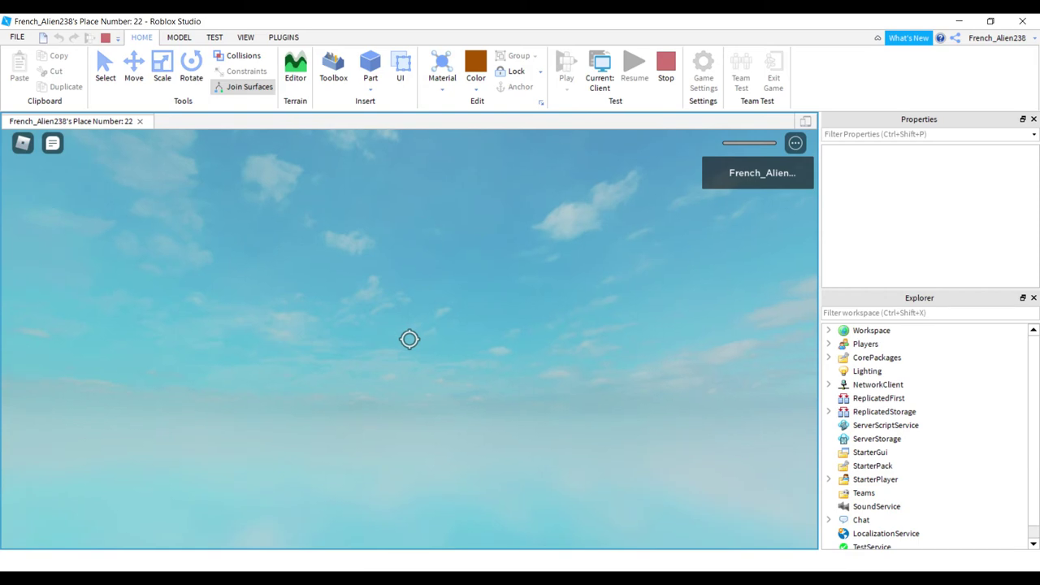
Step: Try the second group of grey tiles again from the first checkpoint
key(w)
key(space)
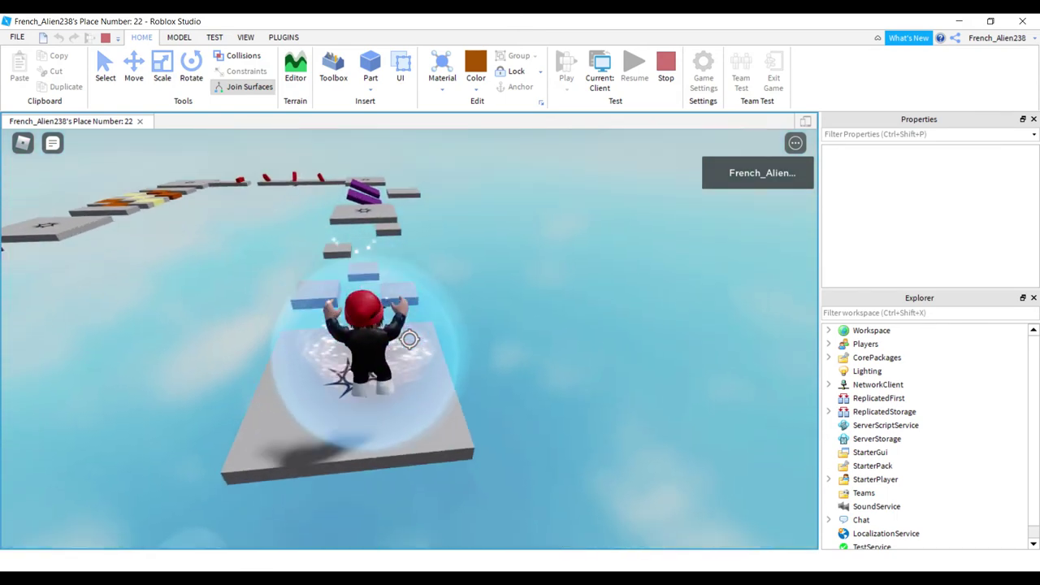
right_drag(408, 338, 408, 338)
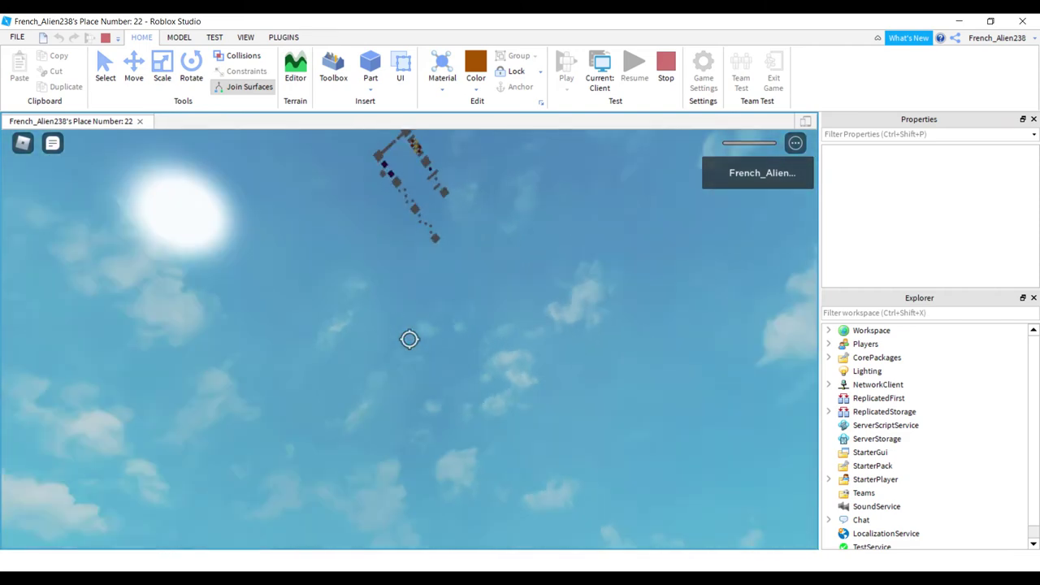
Step: Guide the avatar from the first checkpoint over the staggered grey tiles toward the second checkpoint
right_drag(409, 338, 408, 338)
key(w)
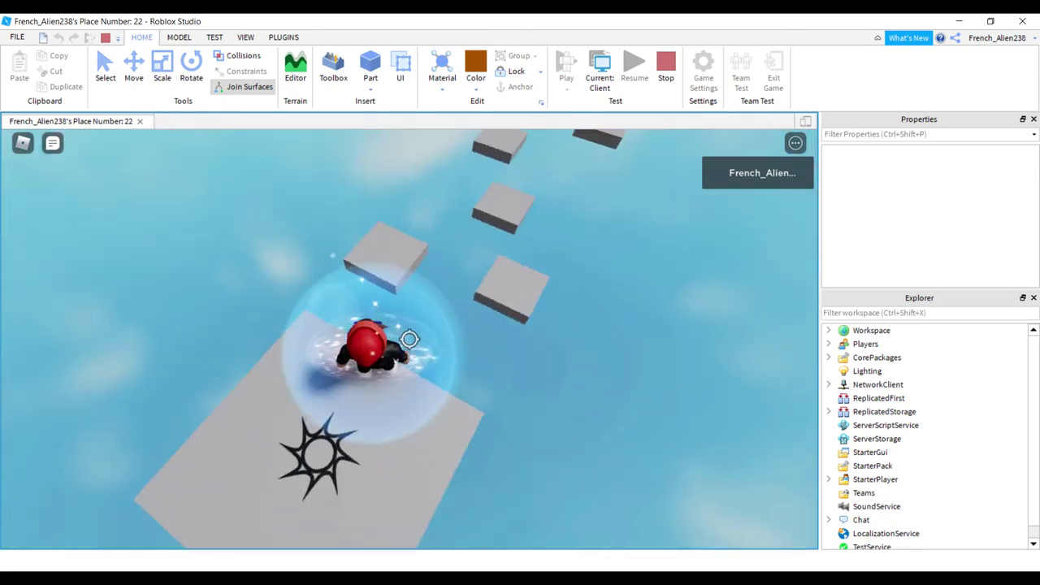
key(space)
key(w)
key(space)
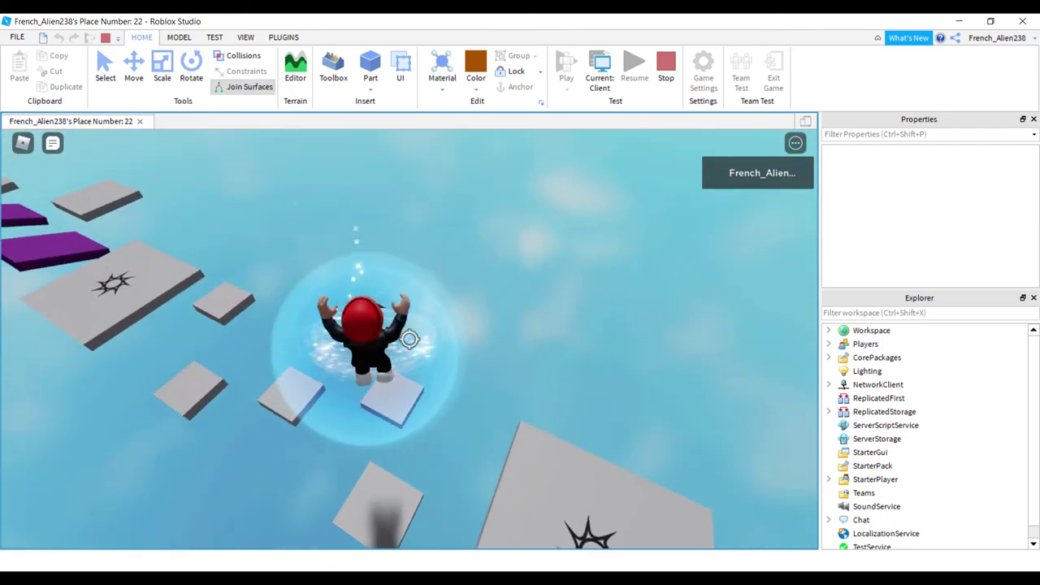
key(space)
Step: Test the jumps from the second checkpoint across the tilted purple slabs
key(w)
key(space)
key(space)
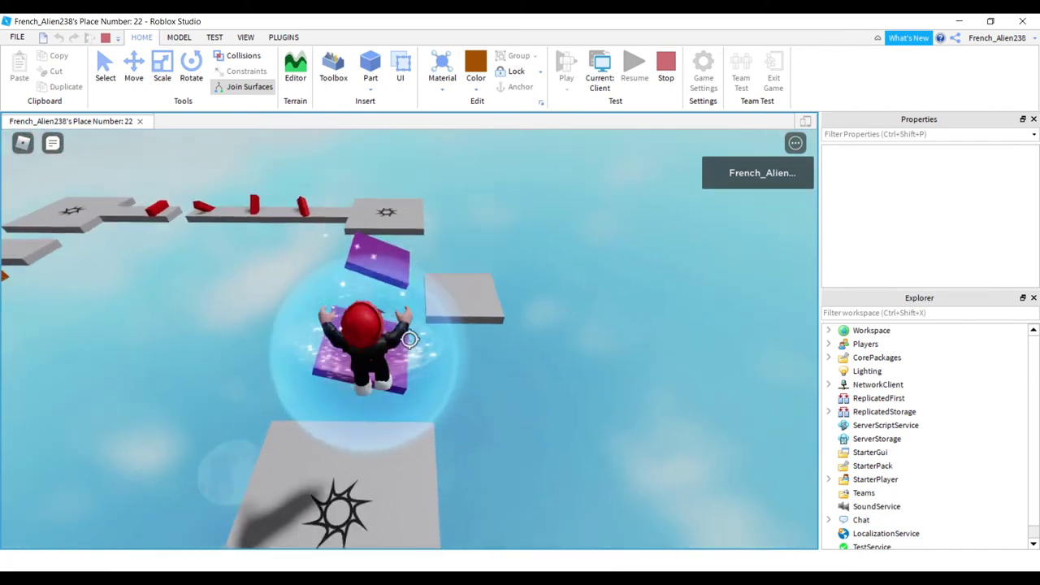
key(w)
key(space)
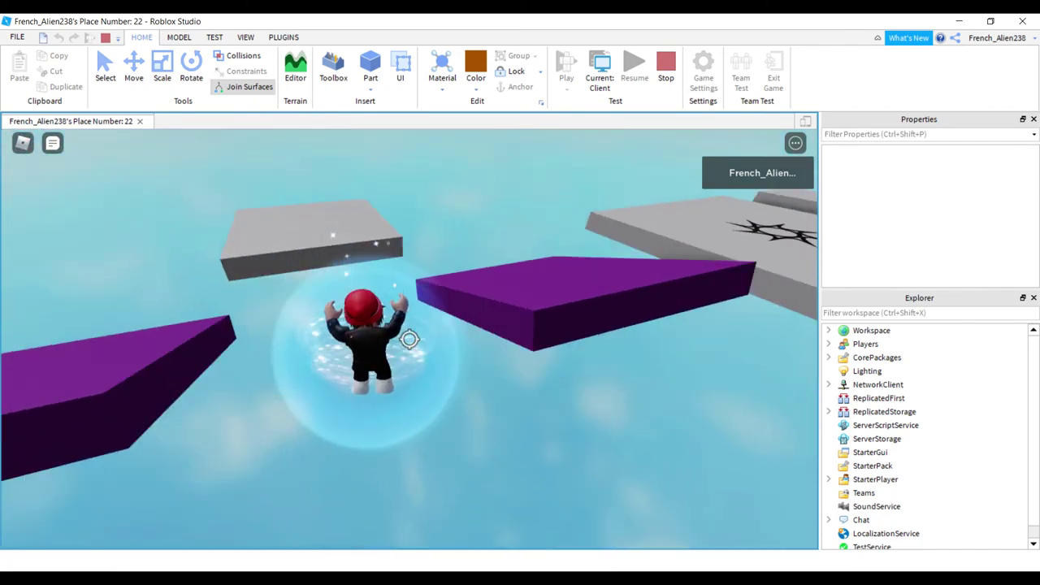